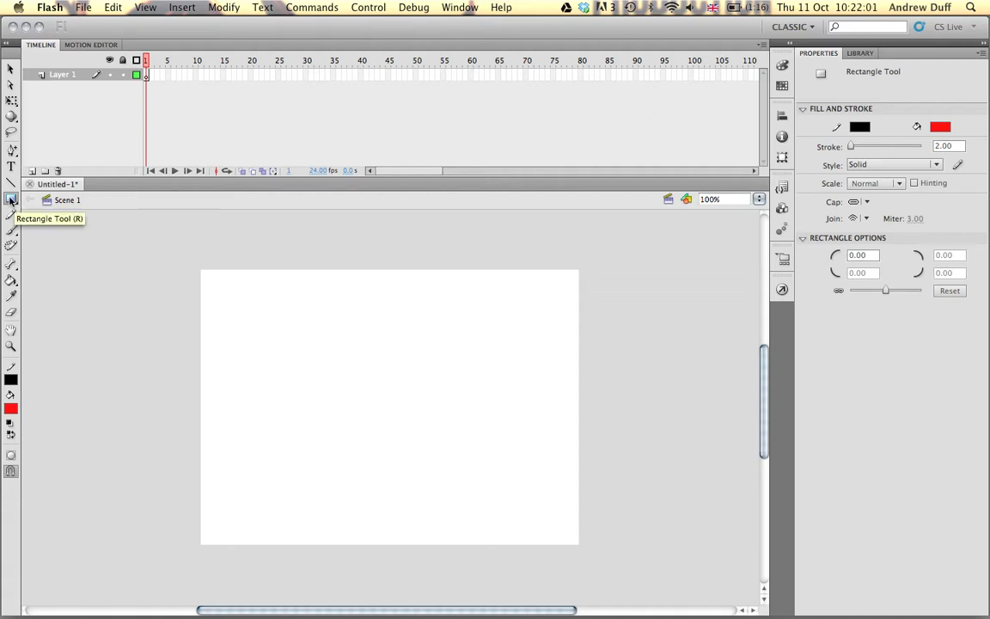
Activate the Rectangle tool and set its stroke colour to none
{"action": "left_click", "coordinate": [10, 199]}
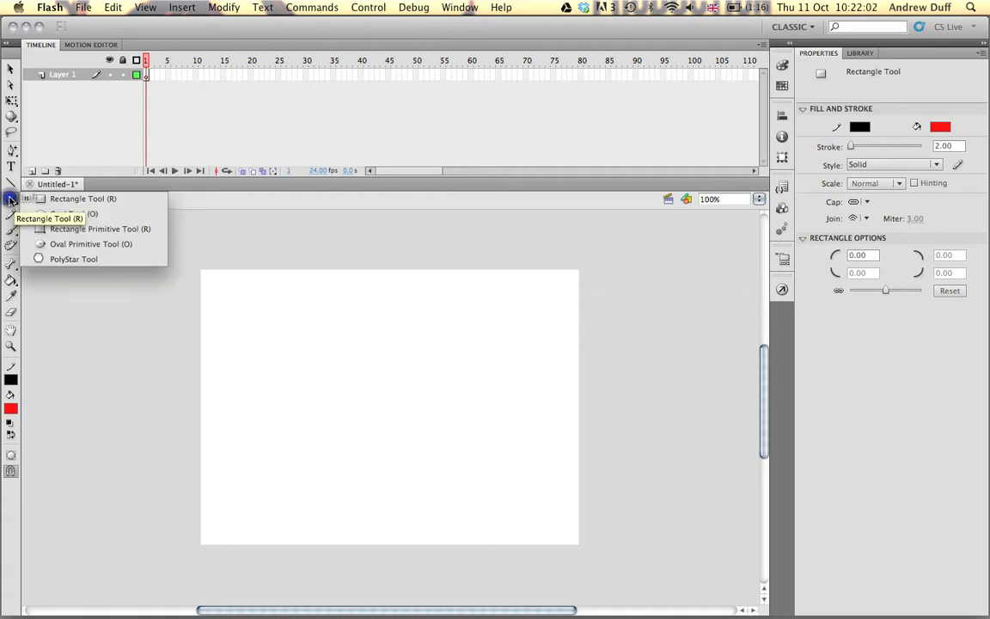
{"action": "left_click", "coordinate": [71, 200]}
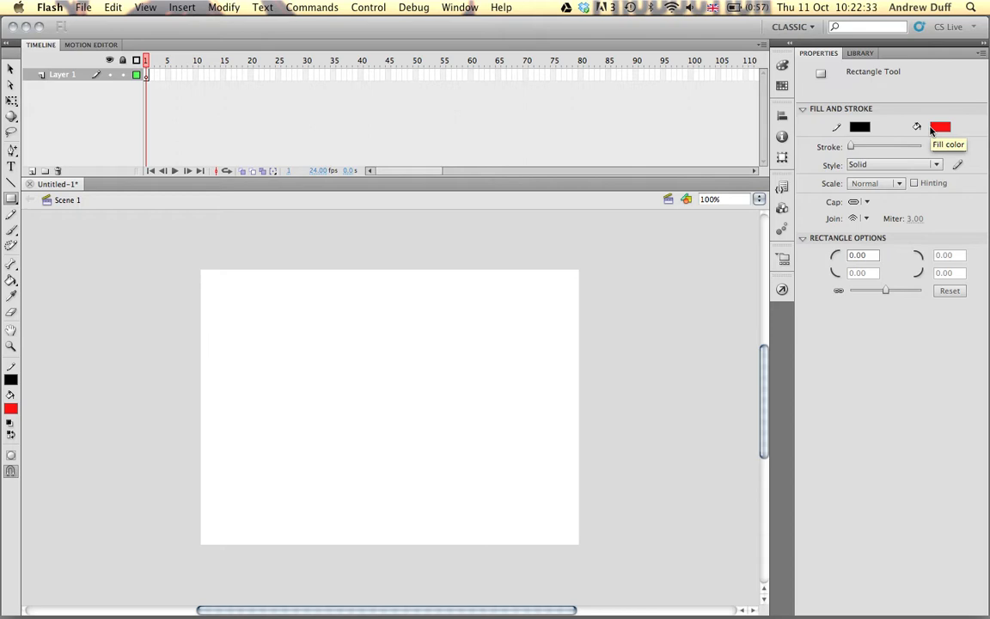
{"action": "left_click", "coordinate": [860, 129]}
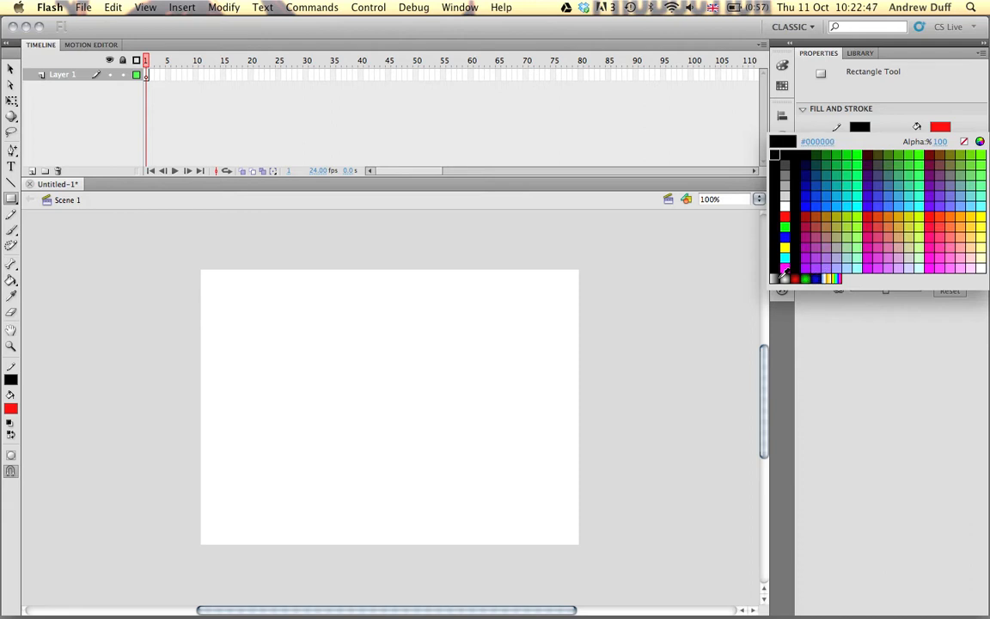
{"action": "left_click", "coordinate": [965, 143]}
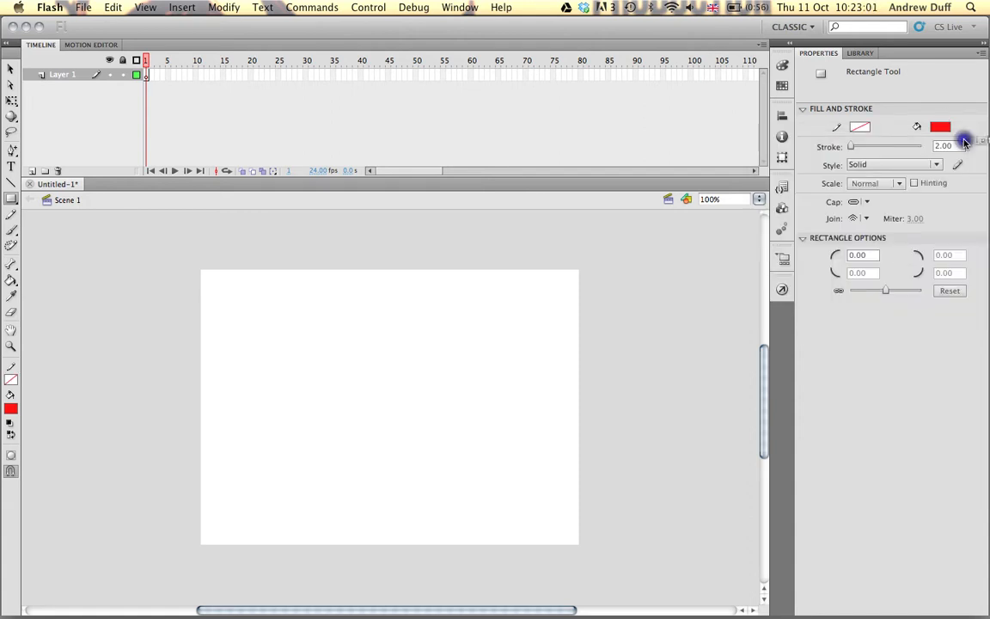
Open the custom colour picker for the stroke and try a salmon and a pale turquoise on the full-brightness colour wheel
{"action": "left_click", "coordinate": [860, 130]}
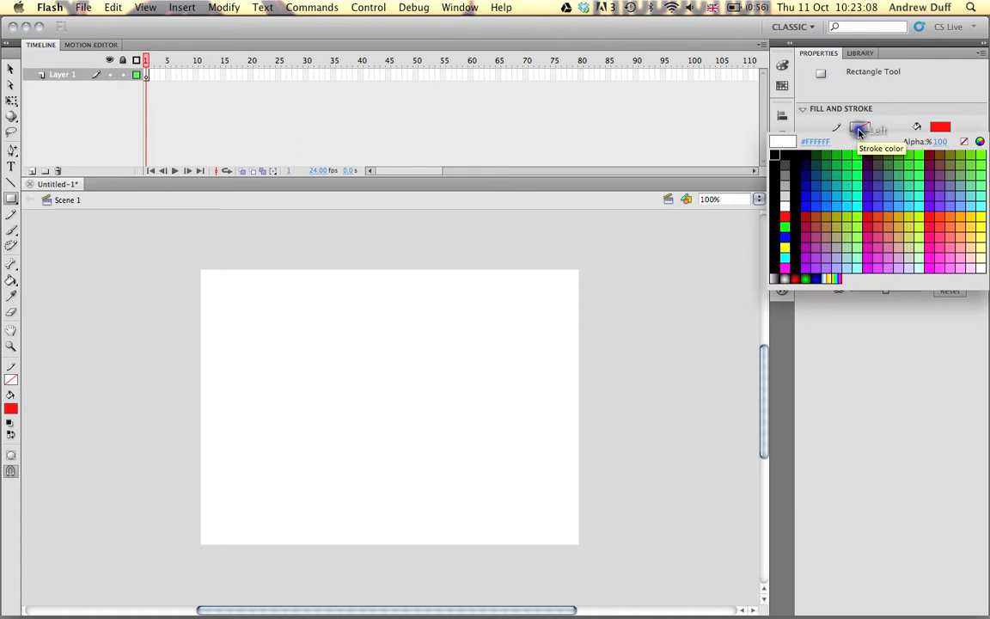
{"action": "left_click", "coordinate": [983, 142]}
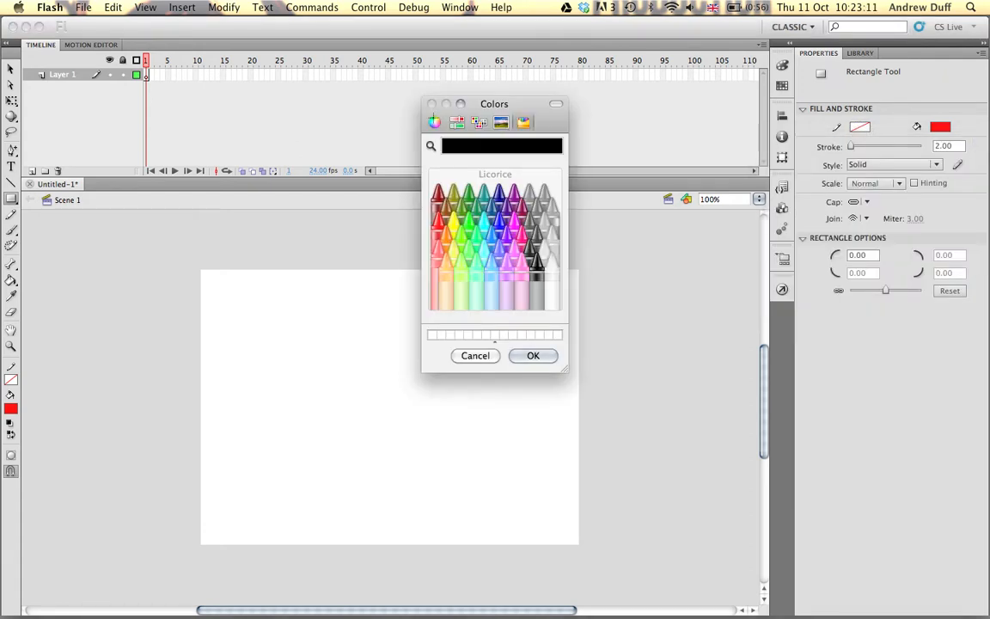
{"action": "left_click", "coordinate": [433, 123]}
{"action": "left_click_drag", "start_coordinate": [559, 313], "coordinate": [560, 129]}
{"action": "left_click", "coordinate": [519, 235]}
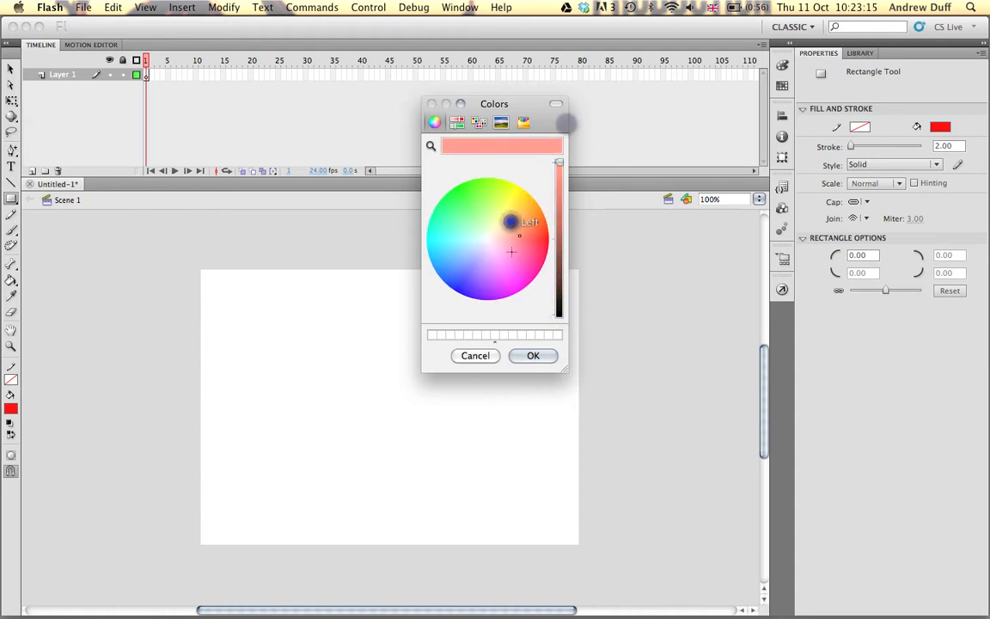
{"action": "left_click", "coordinate": [471, 228]}
Try mixing the stroke colour with CMYK sliders, setting Magenta to 62% and Black to 32%
{"action": "left_click", "coordinate": [452, 121]}
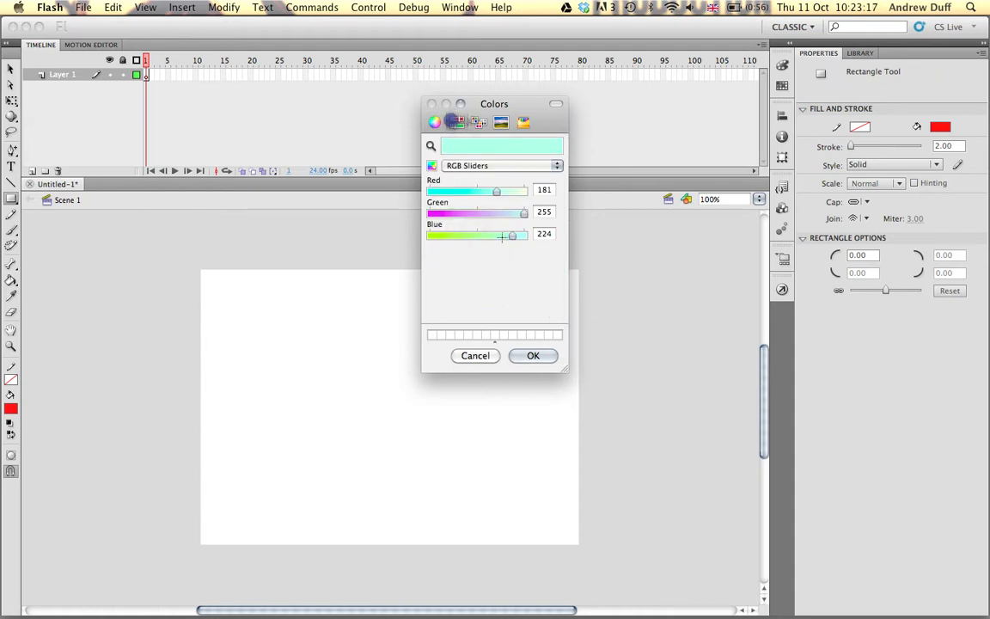
{"action": "left_click", "coordinate": [498, 165]}
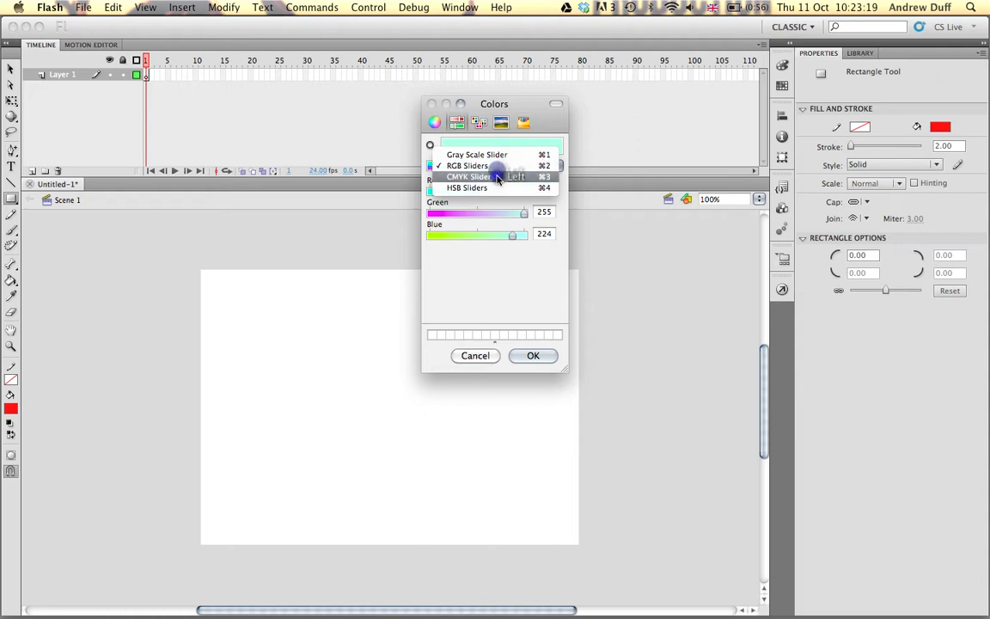
{"action": "left_click", "coordinate": [496, 178]}
{"action": "mouse_move", "coordinate": [471, 215]}
{"action": "left_mouse_down"}
{"action": "mouse_move", "coordinate": [502, 217]}
{"action": "mouse_move", "coordinate": [489, 223]}
{"action": "left_mouse_up"}
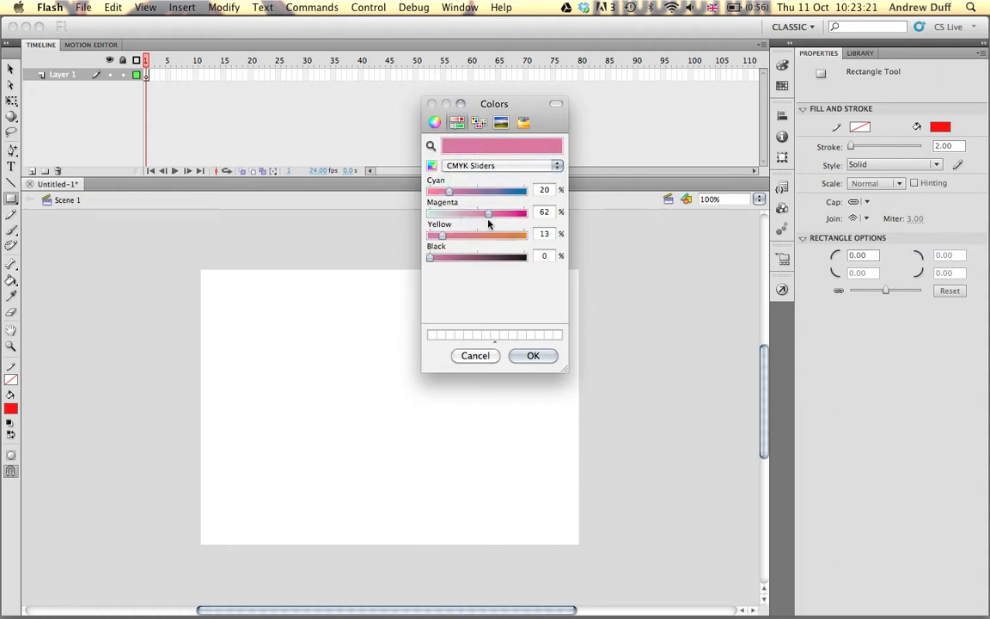
{"action": "left_click_drag", "start_coordinate": [430, 257], "coordinate": [462, 262]}
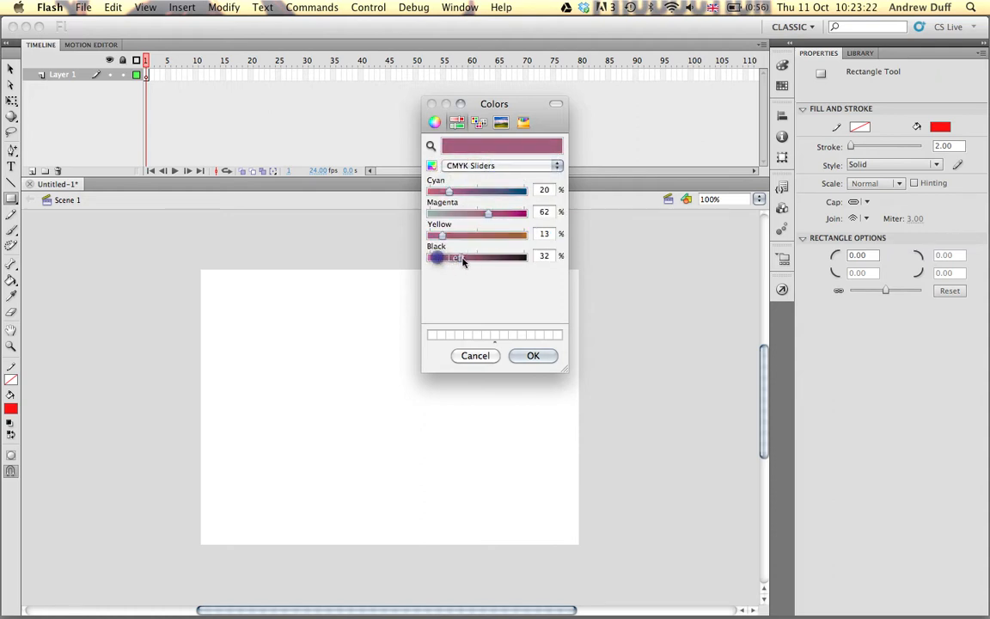
Try stroke colours from the Apple palette, including Brown and Green, and pick a green from the Spectrum image
{"action": "left_click", "coordinate": [478, 122]}
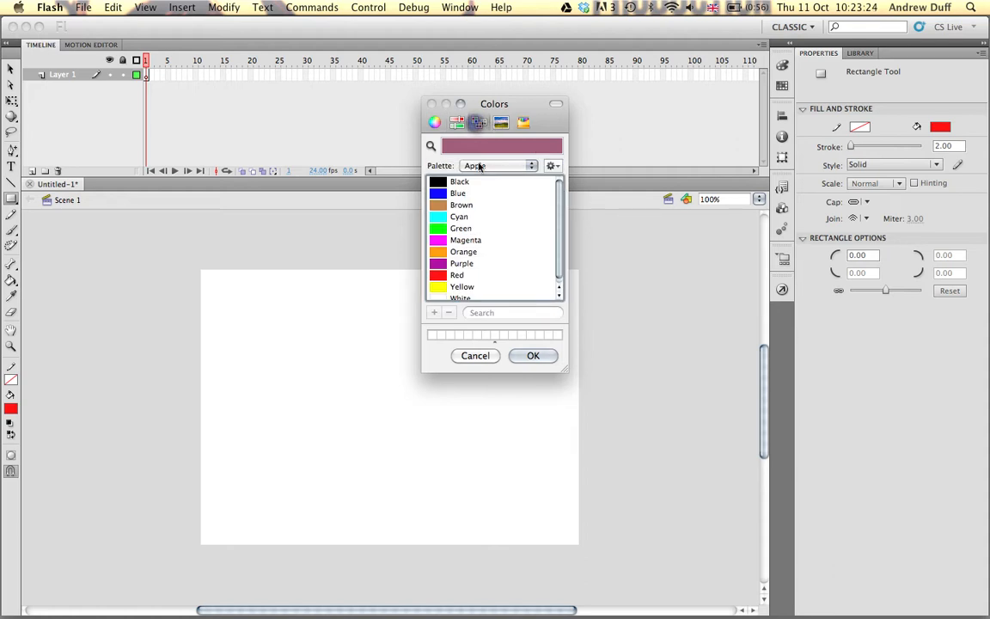
{"action": "left_click", "coordinate": [464, 205]}
{"action": "left_click", "coordinate": [479, 228]}
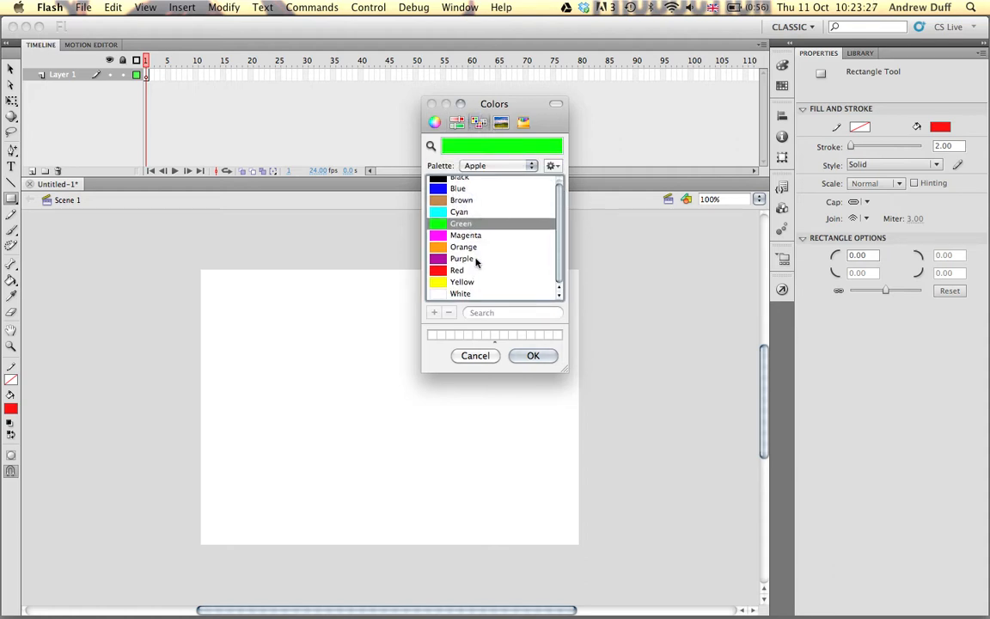
{"action": "left_click", "coordinate": [478, 262]}
{"action": "left_click", "coordinate": [502, 125]}
{"action": "mouse_move", "coordinate": [509, 239]}
{"action": "left_mouse_down"}
{"action": "mouse_move", "coordinate": [498, 208]}
{"action": "mouse_move", "coordinate": [488, 221]}
{"action": "left_mouse_up"}
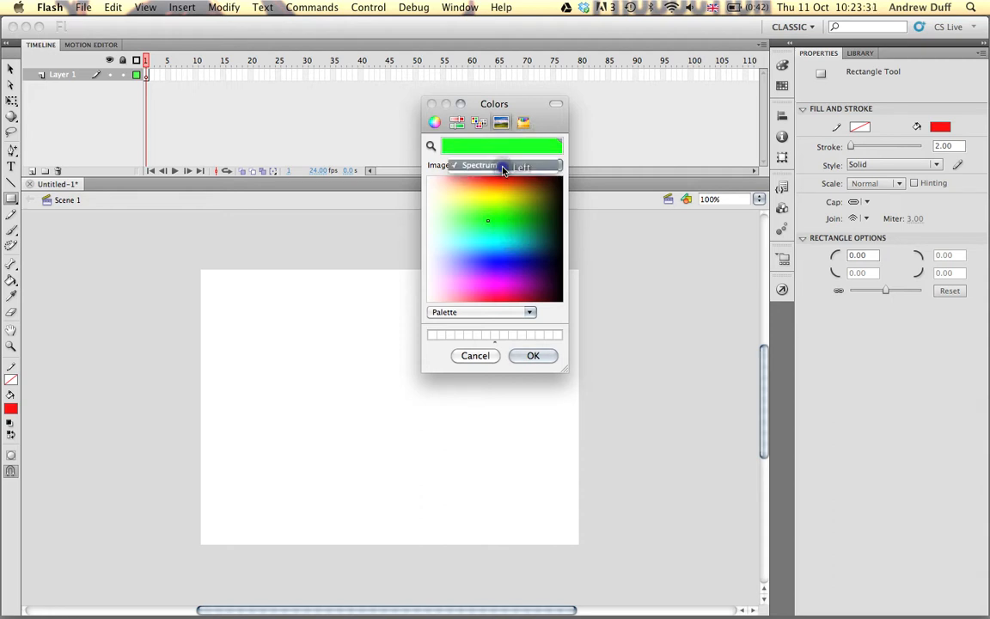
Choose the black Licorice crayon as the stroke colour and apply it
{"action": "left_click", "coordinate": [523, 123]}
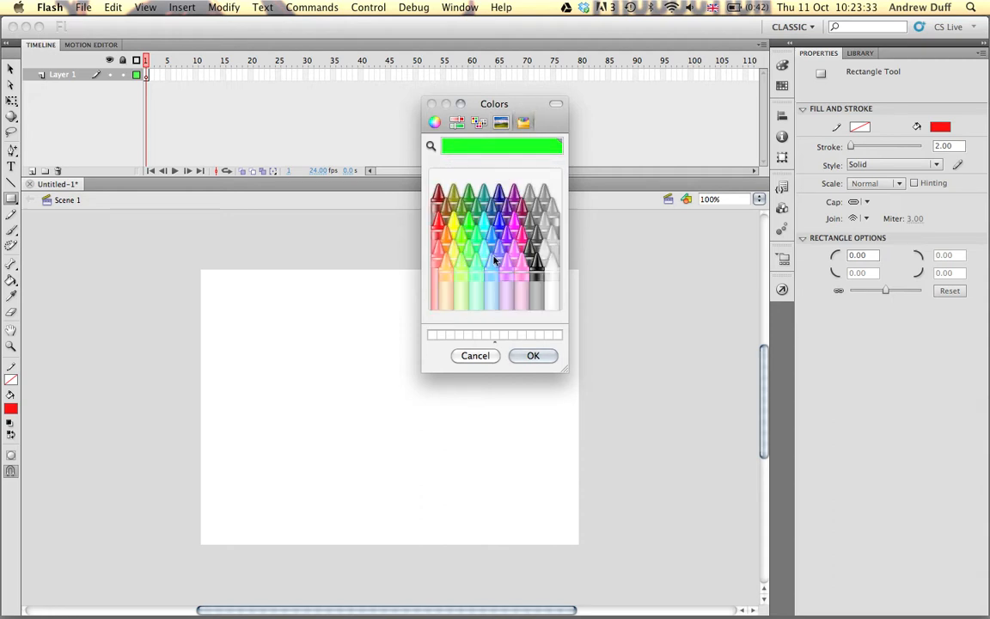
{"action": "left_click", "coordinate": [536, 268]}
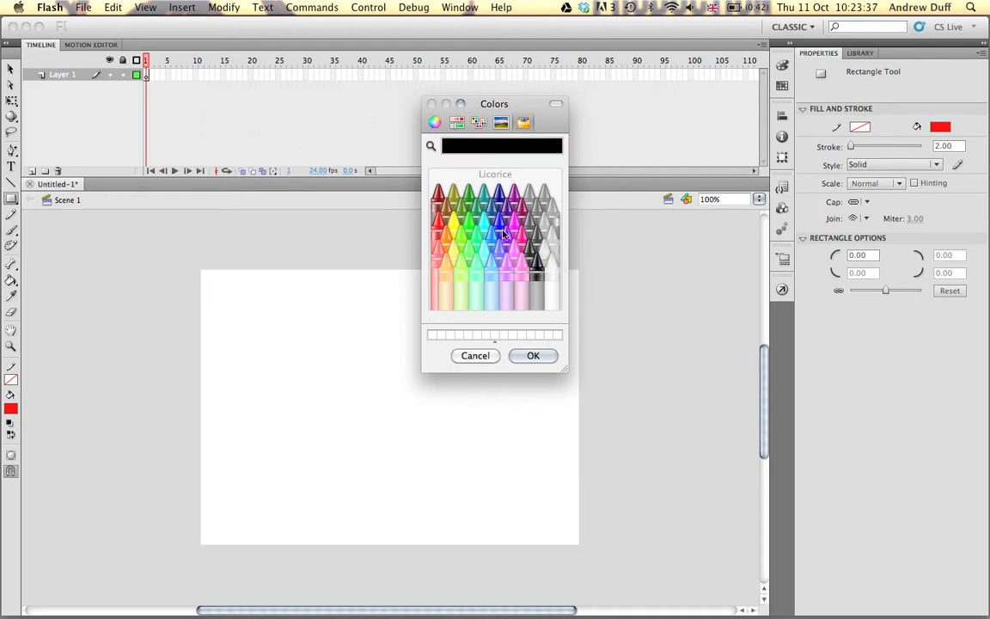
{"action": "left_click", "coordinate": [456, 123]}
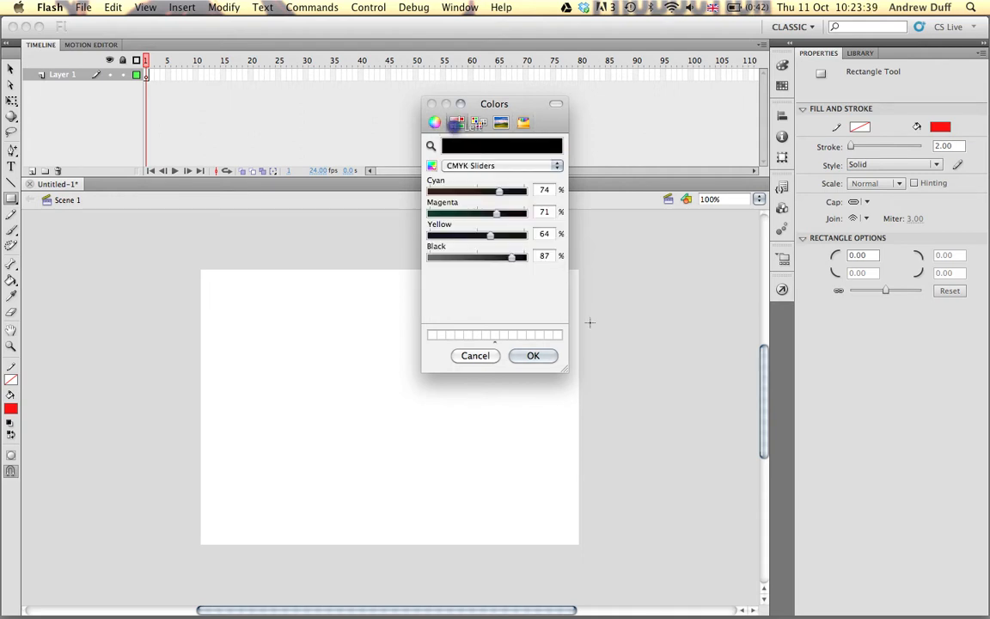
{"action": "left_click", "coordinate": [531, 355]}
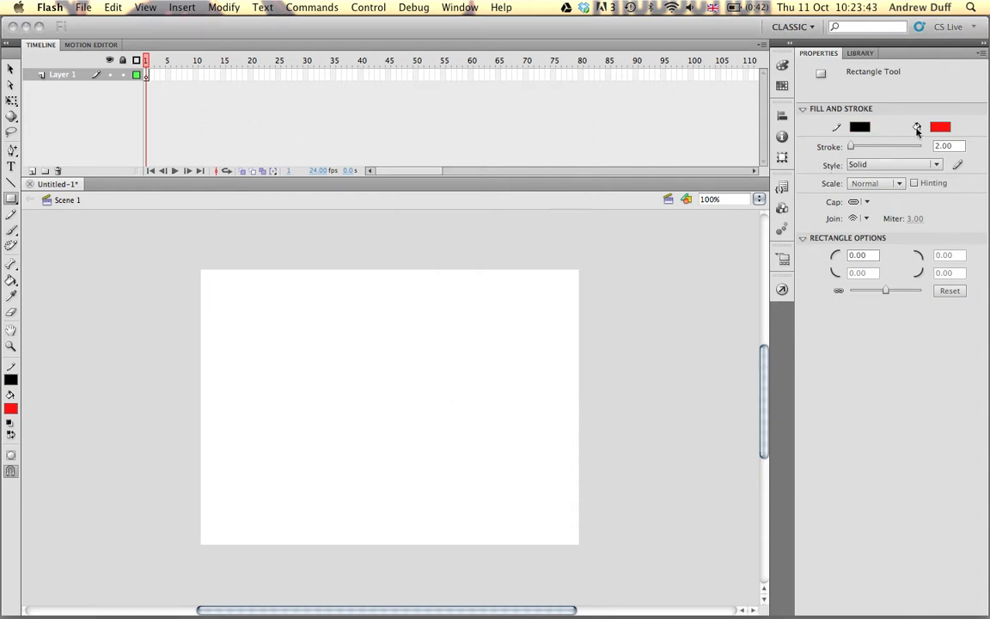
Keep the red fill #FF0000 and try swapping the stroke and fill colours back and forth
{"action": "left_click", "coordinate": [940, 127]}
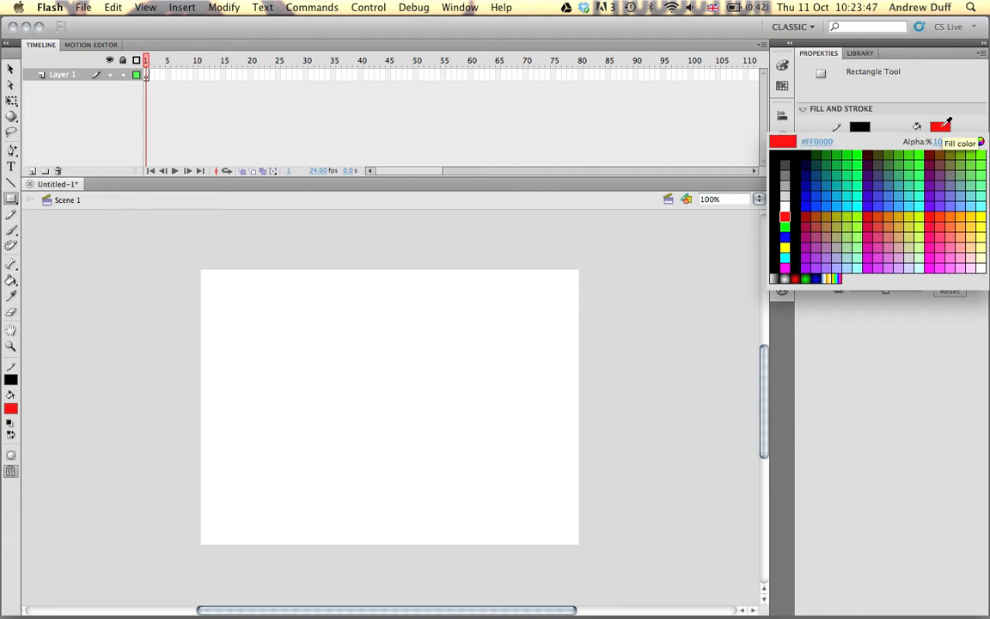
{"action": "left_click", "coordinate": [948, 123]}
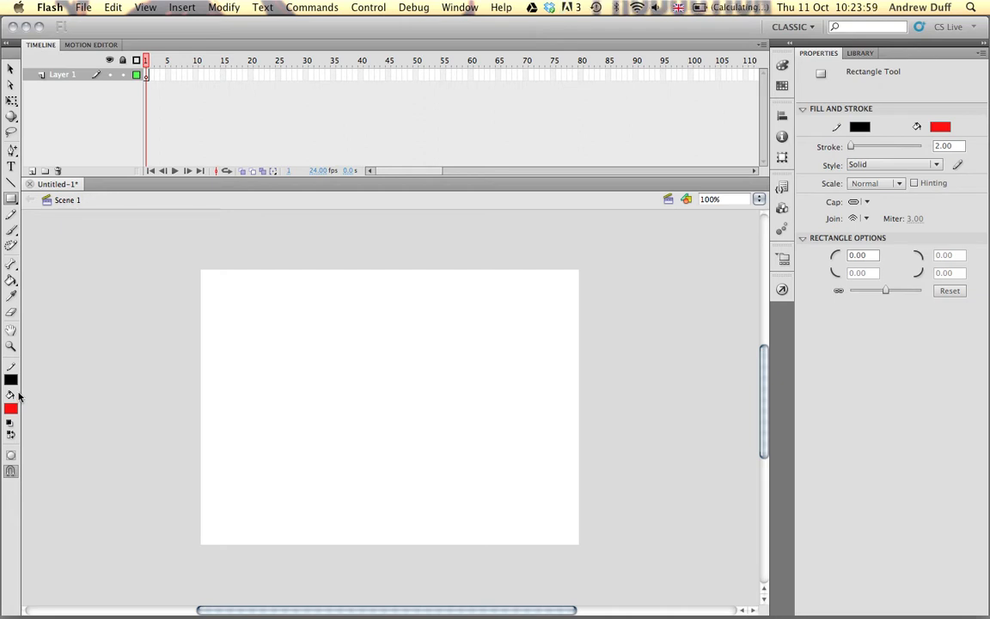
{"action": "left_click", "coordinate": [13, 440]}
{"action": "left_click", "coordinate": [13, 439]}
{"action": "left_click", "coordinate": [13, 440]}
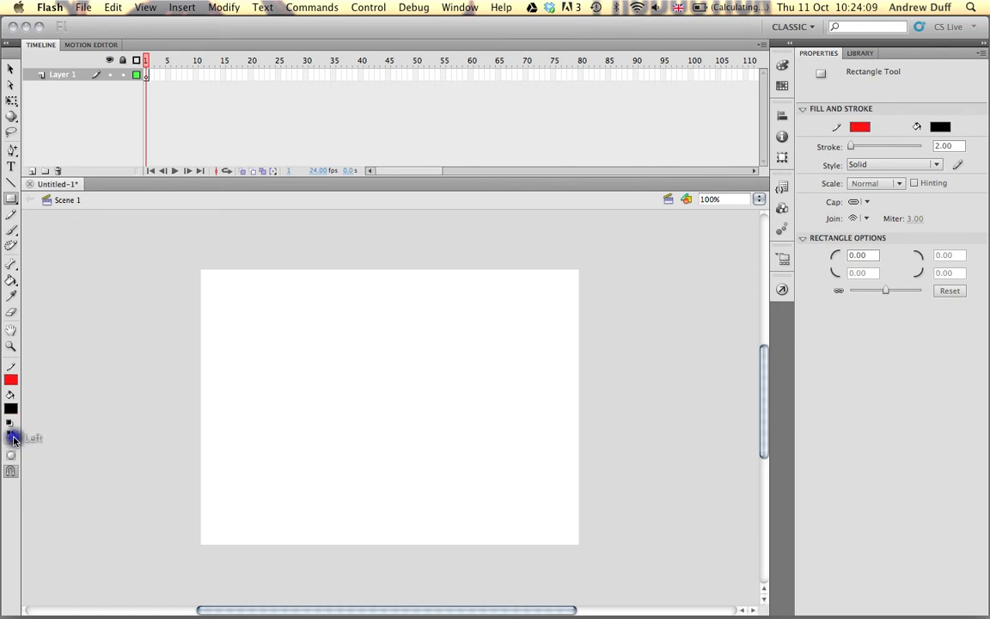
{"action": "left_click", "coordinate": [13, 439]}
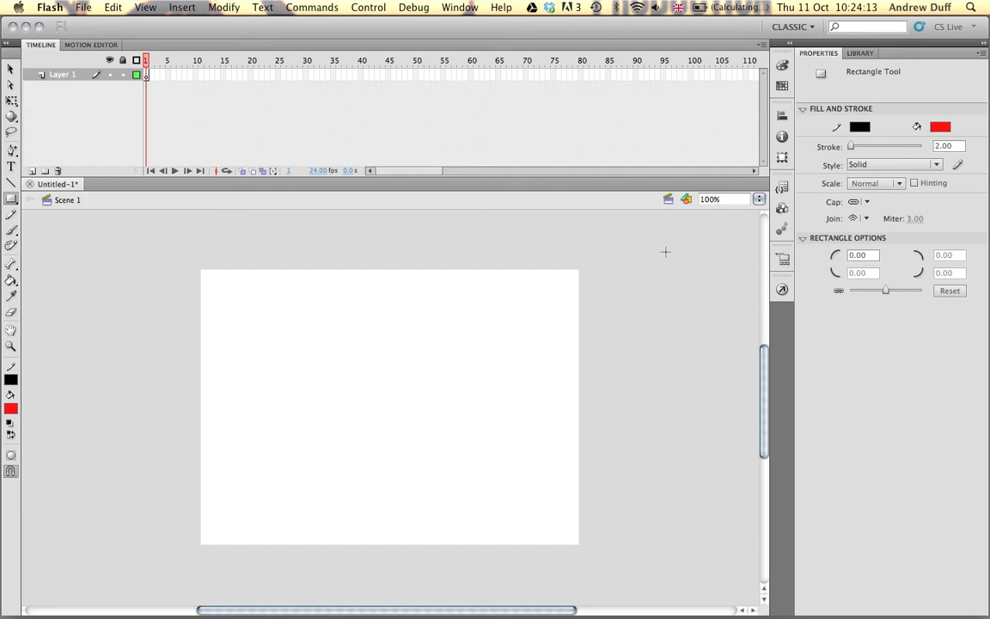
Draw a square about 181 px wide in the stage's upper-left area with a Solid stroke of 5.80
{"action": "mouse_move", "coordinate": [852, 147]}
{"action": "left_mouse_down"}
{"action": "mouse_move", "coordinate": [878, 146]}
{"action": "mouse_move", "coordinate": [853, 146]}
{"action": "left_mouse_up"}
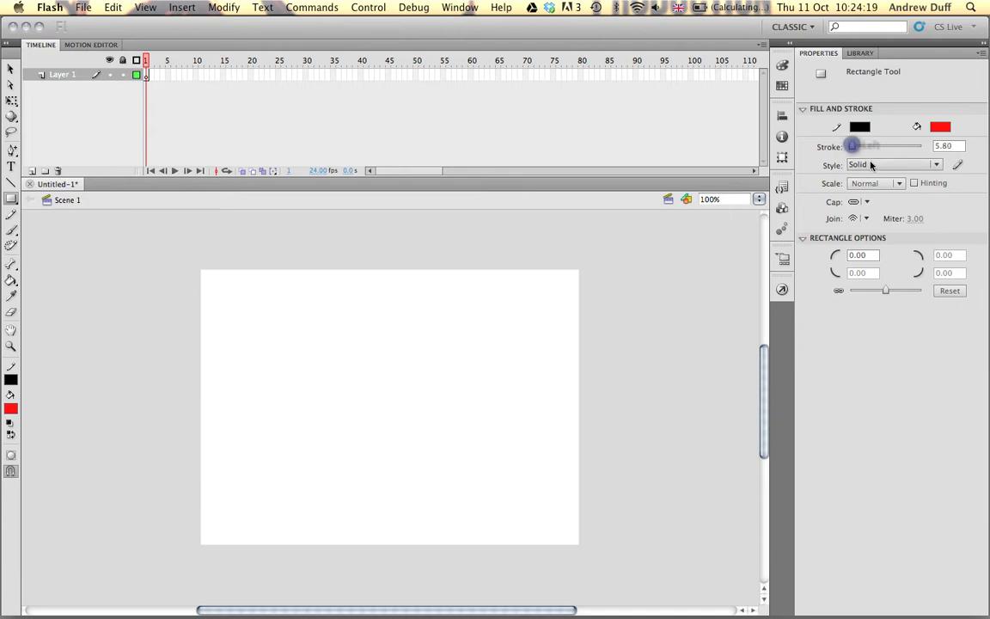
{"action": "left_click", "coordinate": [870, 164]}
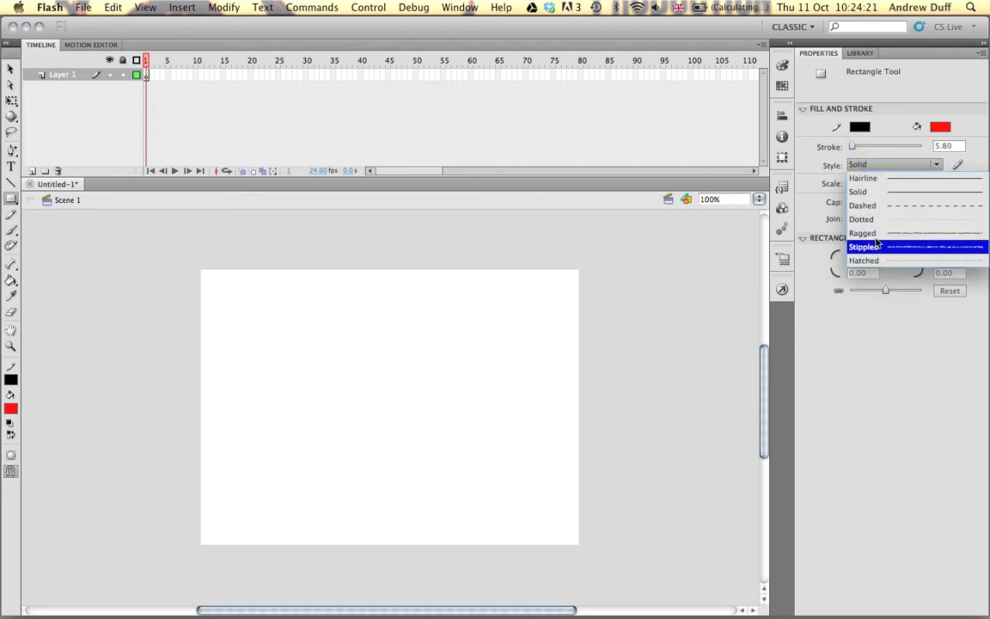
{"action": "left_click", "coordinate": [893, 191]}
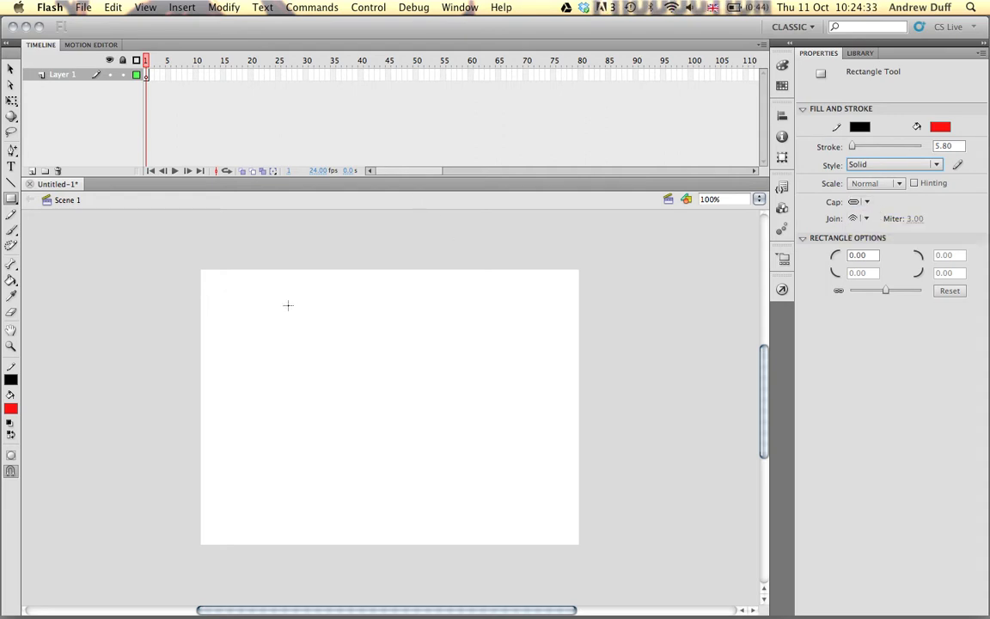
{"action": "mouse_move", "coordinate": [246, 298]}
{"action": "left_mouse_down"}
{"action": "mouse_move", "coordinate": [307, 343]}
{"action": "mouse_move", "coordinate": [342, 394]}
{"action": "mouse_move", "coordinate": [299, 383]}
{"action": "mouse_move", "coordinate": [369, 421]}
{"action": "left_mouse_up"}
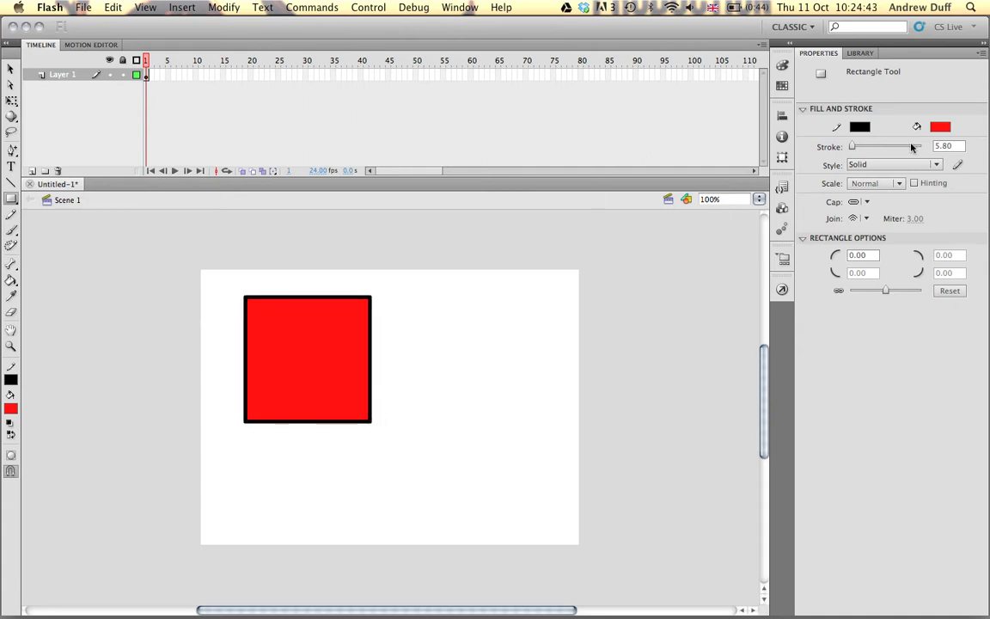
Select only the square's red fill and change its colour to bright green
{"action": "left_click", "coordinate": [11, 71]}
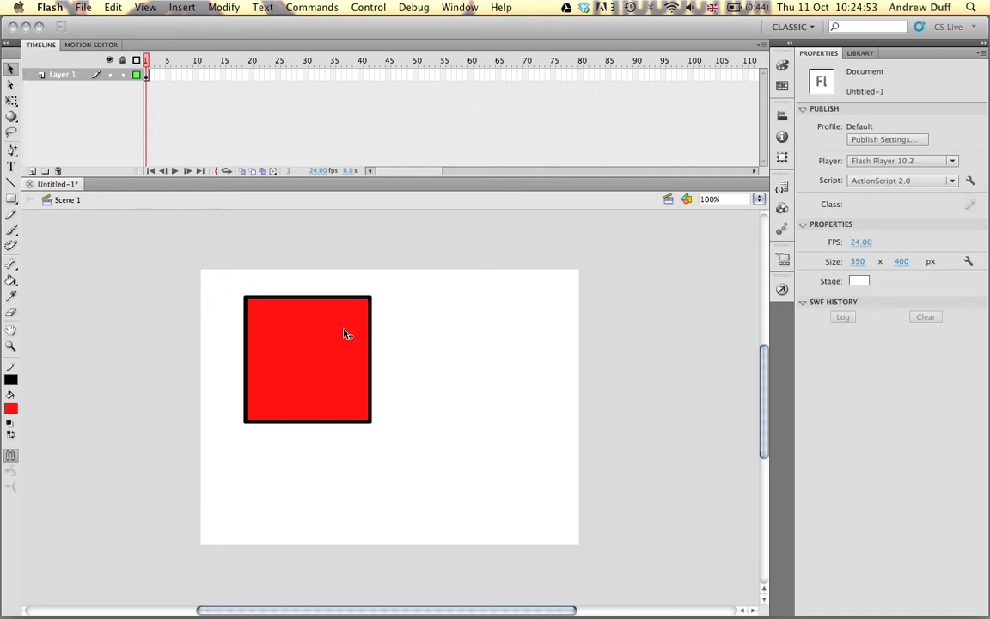
{"action": "left_click", "coordinate": [290, 350]}
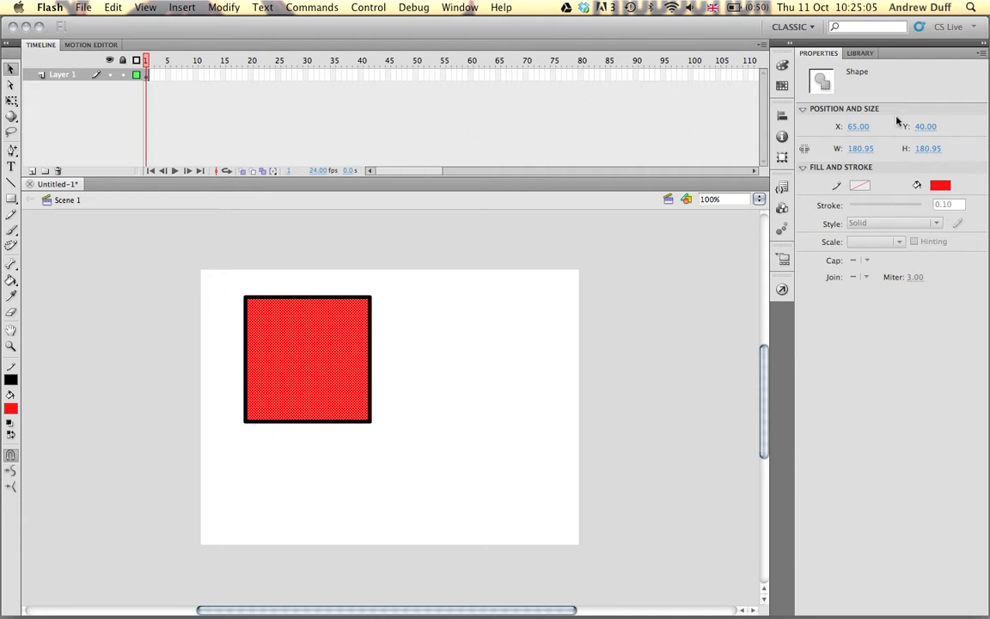
{"action": "left_click", "coordinate": [942, 189]}
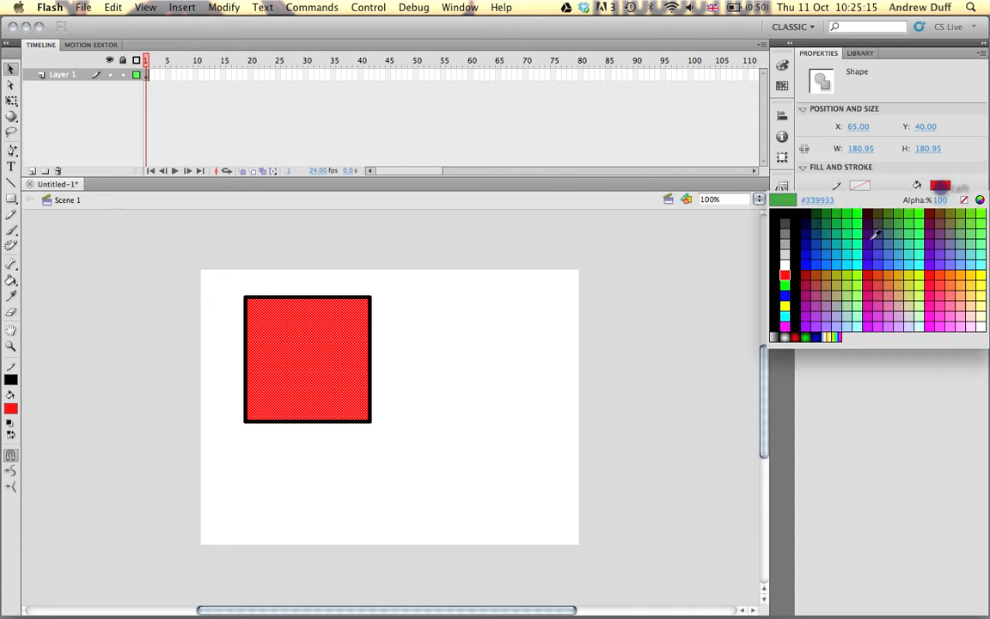
{"action": "left_click", "coordinate": [858, 212]}
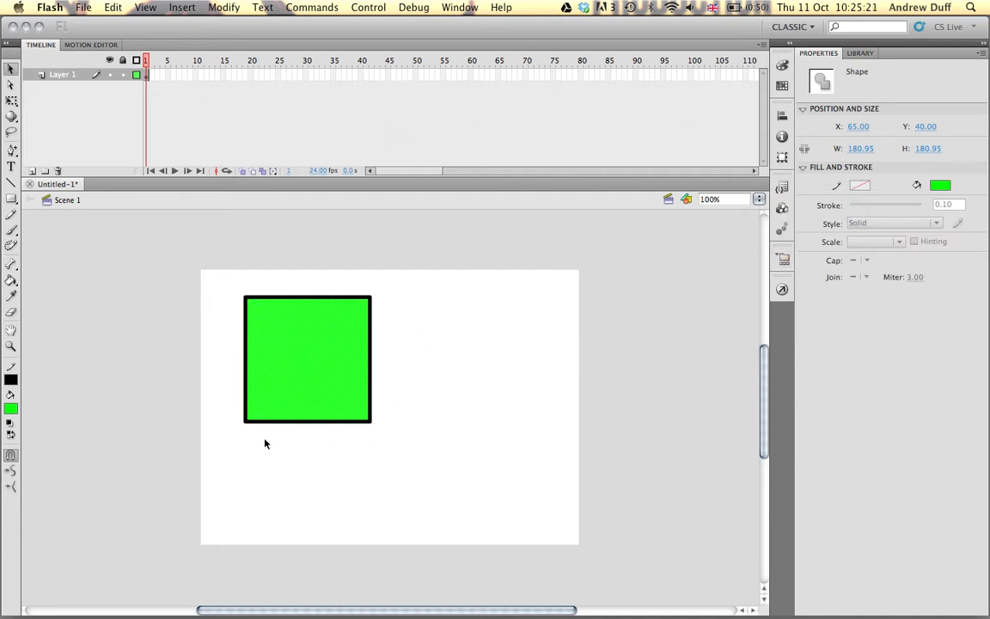
Select the whole square, including its outline, and change the stroke colour to red
{"action": "double_click", "coordinate": [288, 369]}
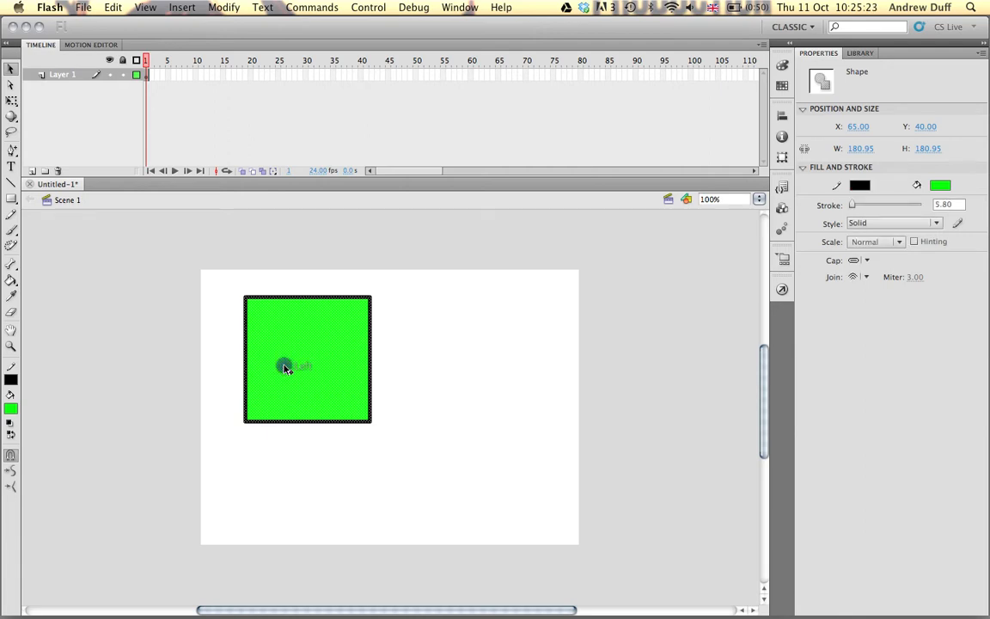
{"action": "mouse_move", "coordinate": [213, 279]}
{"action": "left_mouse_down"}
{"action": "mouse_move", "coordinate": [415, 431]}
{"action": "mouse_move", "coordinate": [401, 459]}
{"action": "left_mouse_up"}
{"action": "left_click", "coordinate": [861, 186]}
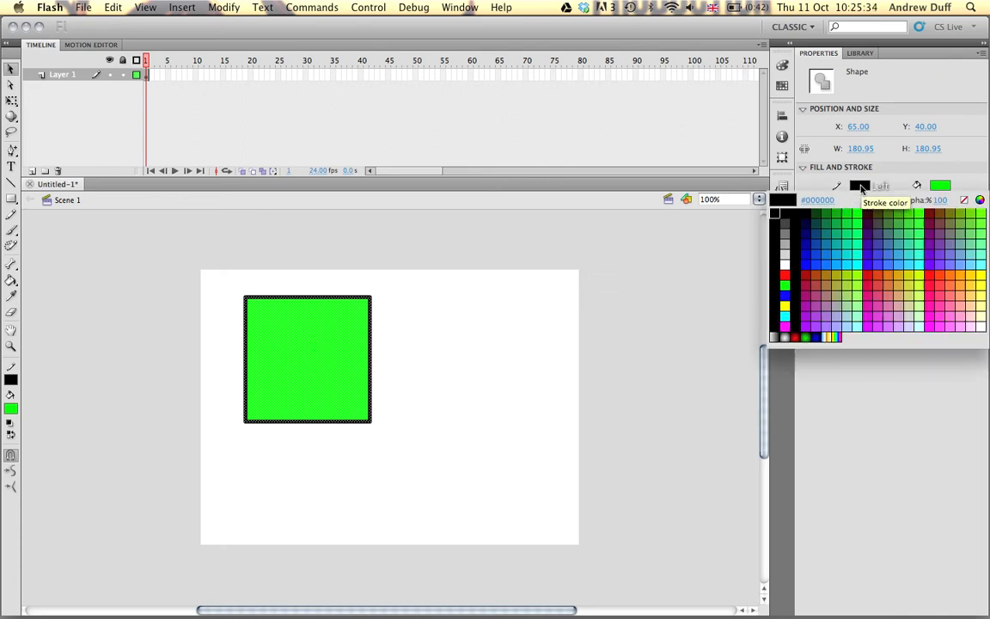
{"action": "left_click", "coordinate": [785, 274]}
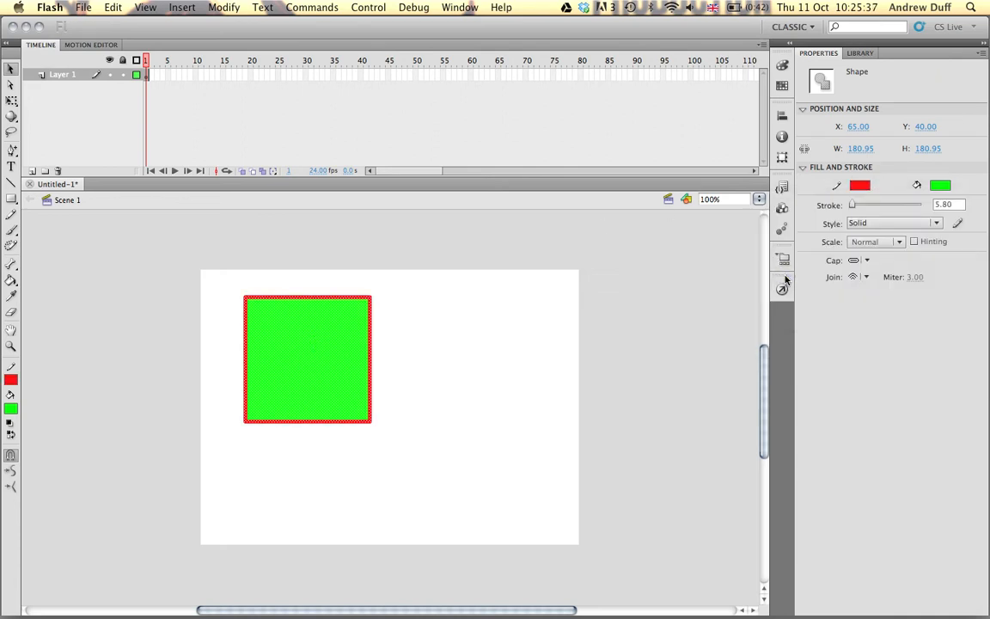
Set the selected square's stroke thickness to 3.85 and its stroke style to Dashed
{"action": "left_click_drag", "start_coordinate": [851, 205], "coordinate": [848, 206]}
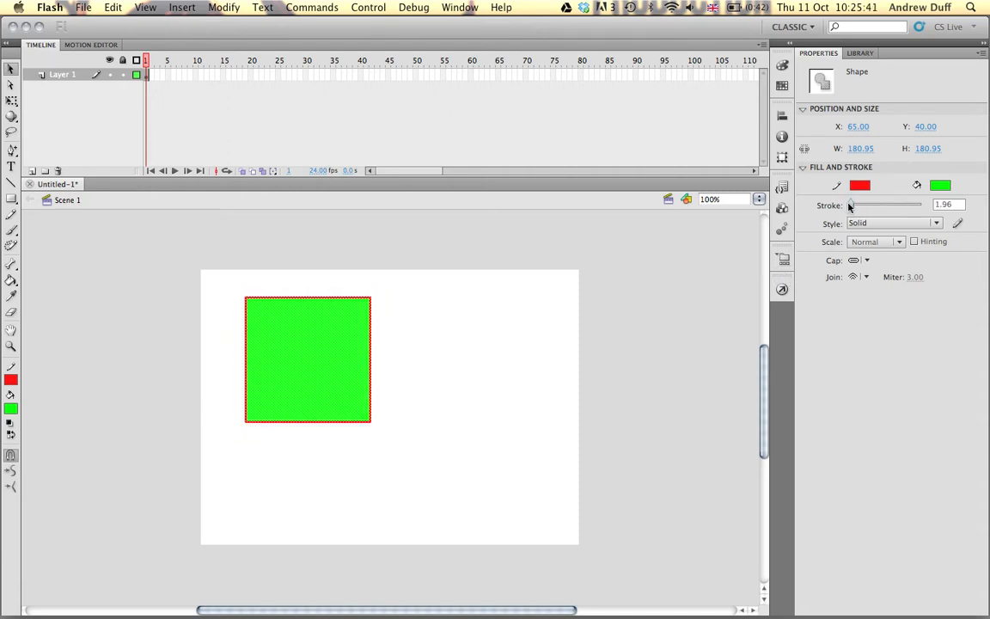
{"action": "left_click", "coordinate": [851, 205]}
{"action": "left_click", "coordinate": [862, 224]}
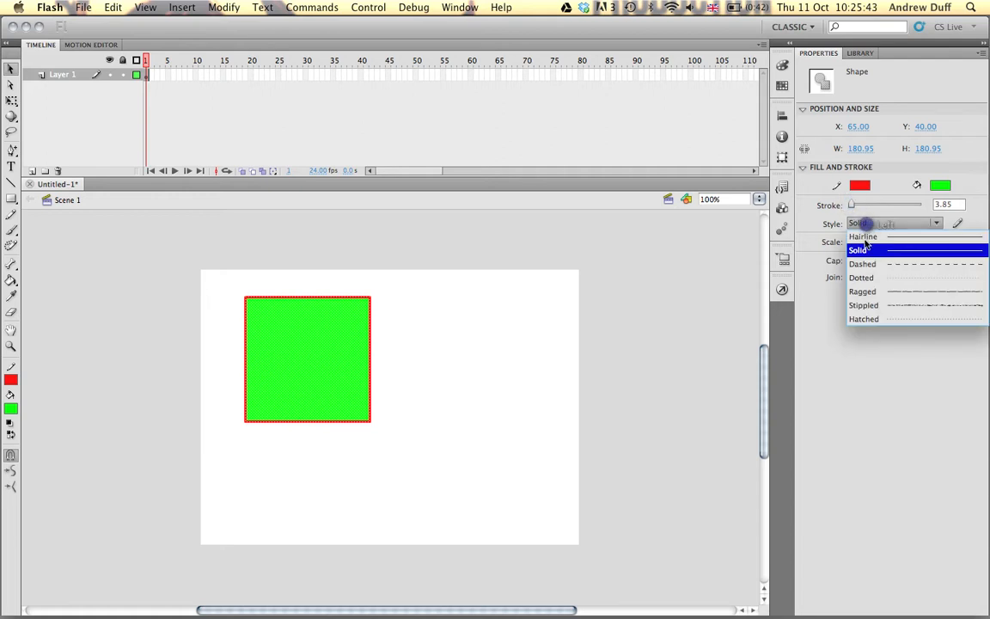
{"action": "left_click", "coordinate": [863, 264]}
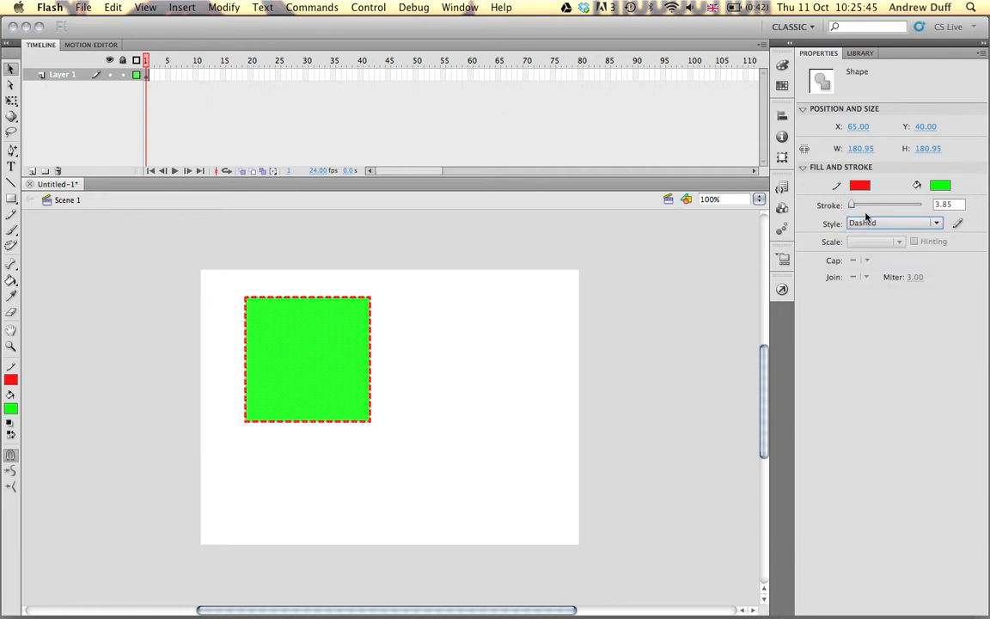
Change the square's stroke colour to black and its stroke style to Solid, leaving the square deselected
{"action": "left_click", "coordinate": [857, 186]}
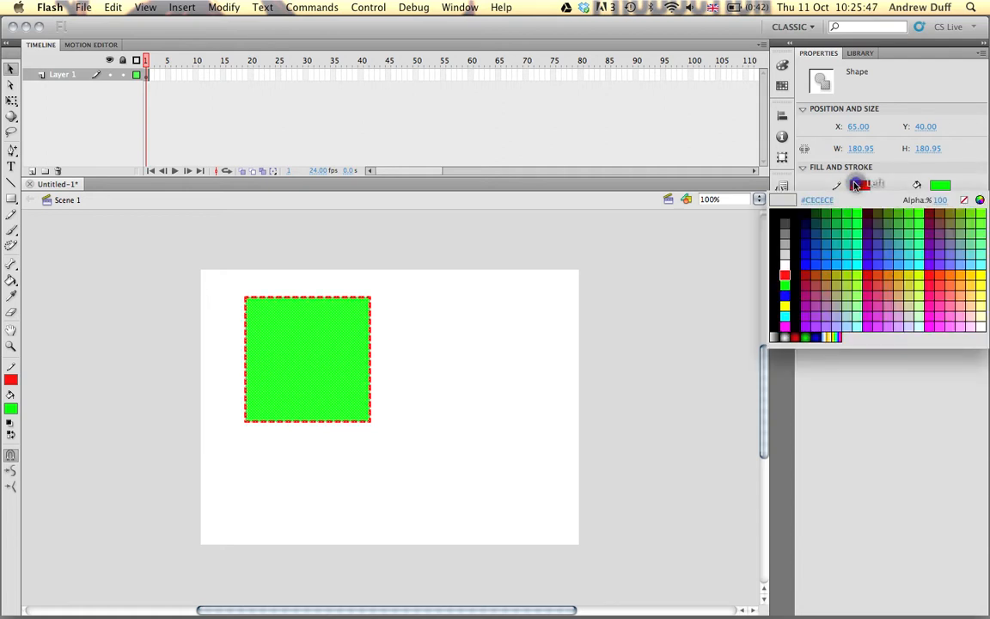
{"action": "left_click", "coordinate": [776, 215]}
{"action": "left_click", "coordinate": [894, 223]}
{"action": "left_click", "coordinate": [875, 246]}
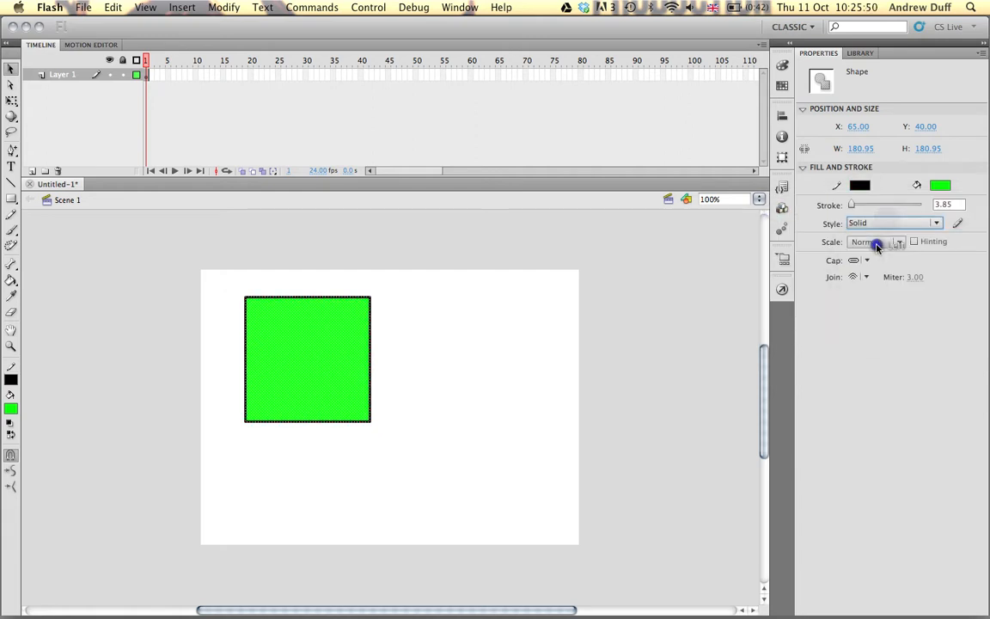
{"action": "left_click", "coordinate": [478, 349]}
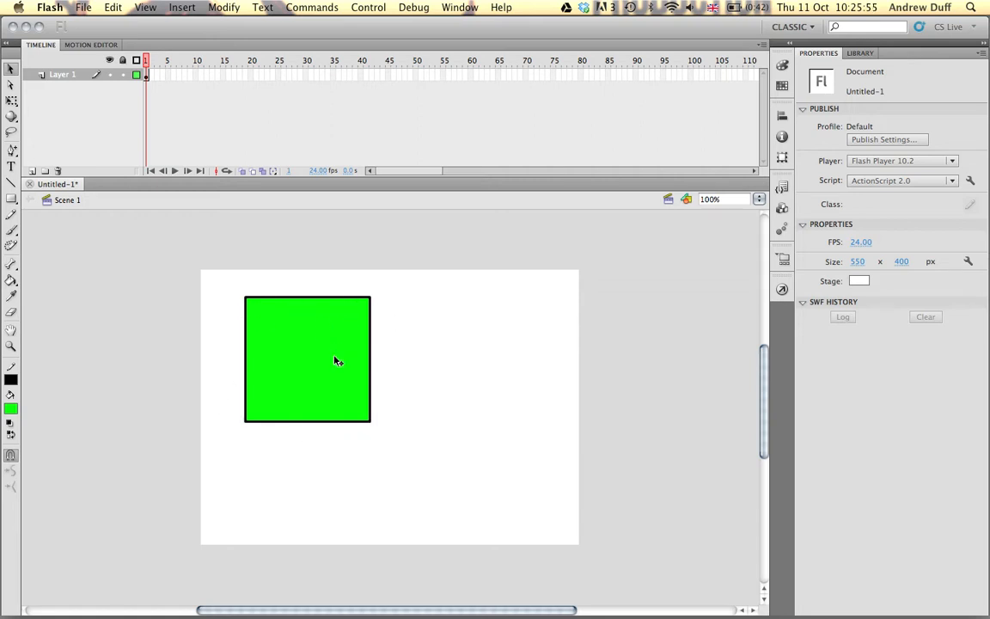
Try moving only the green fill out of its outline to the stage's right half, and undo the move
{"action": "left_click_drag", "start_coordinate": [305, 367], "coordinate": [464, 367]}
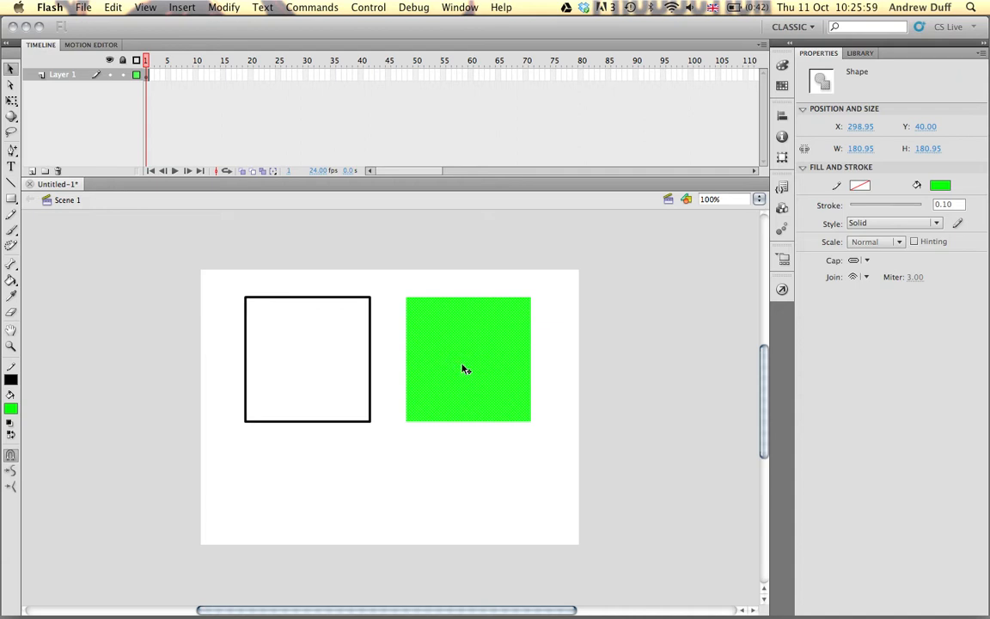
{"action": "key", "text": "super+z"}
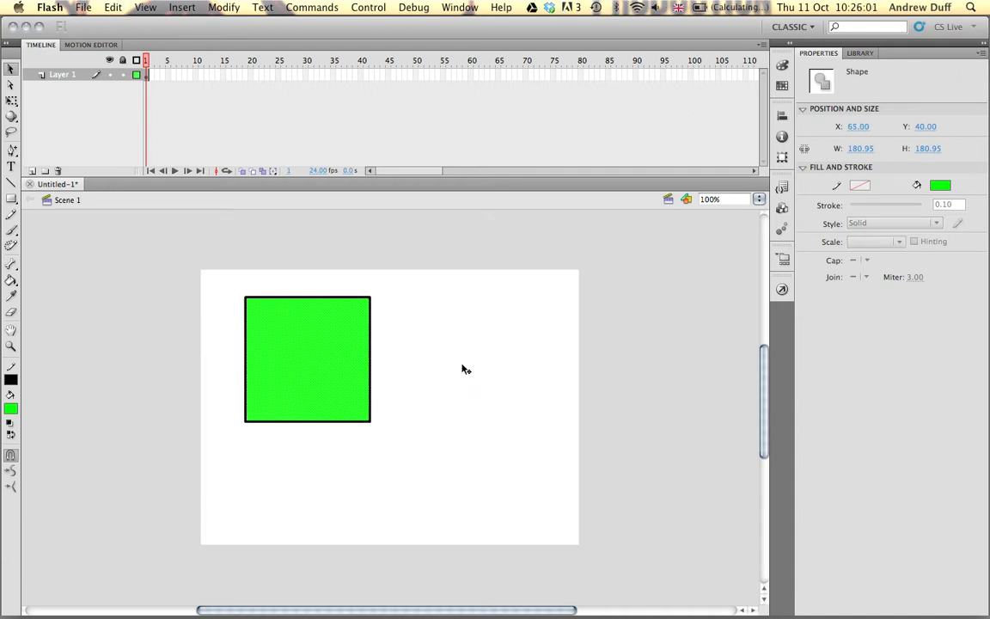
{"action": "left_click", "coordinate": [463, 367]}
Pull each of the square's four outline segments outward, away from the green fill
{"action": "left_click", "coordinate": [370, 366]}
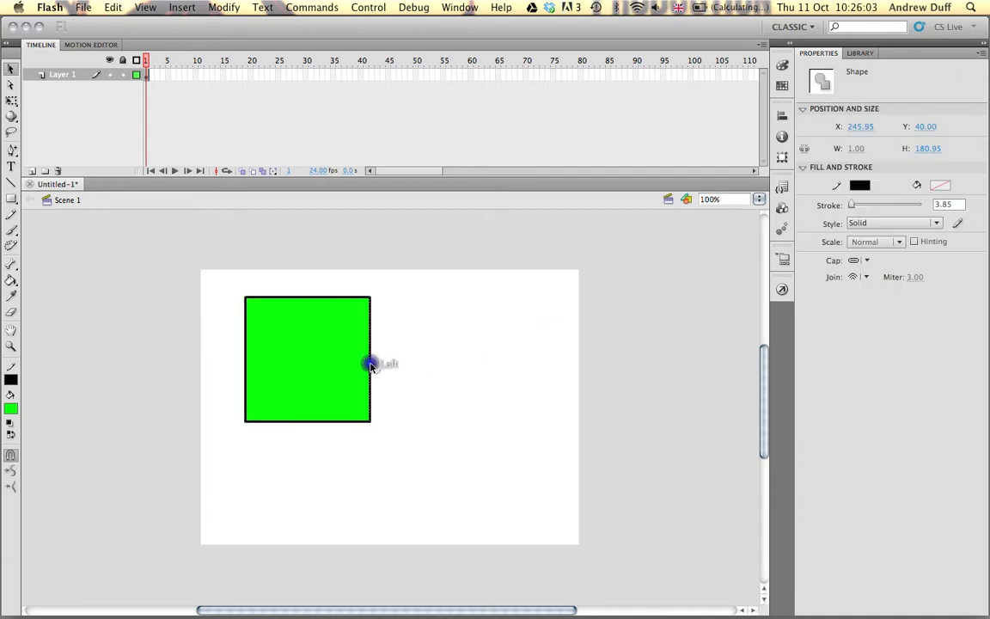
{"action": "left_click_drag", "start_coordinate": [371, 365], "coordinate": [411, 364]}
{"action": "left_click", "coordinate": [289, 422]}
{"action": "left_click_drag", "start_coordinate": [289, 422], "coordinate": [286, 458]}
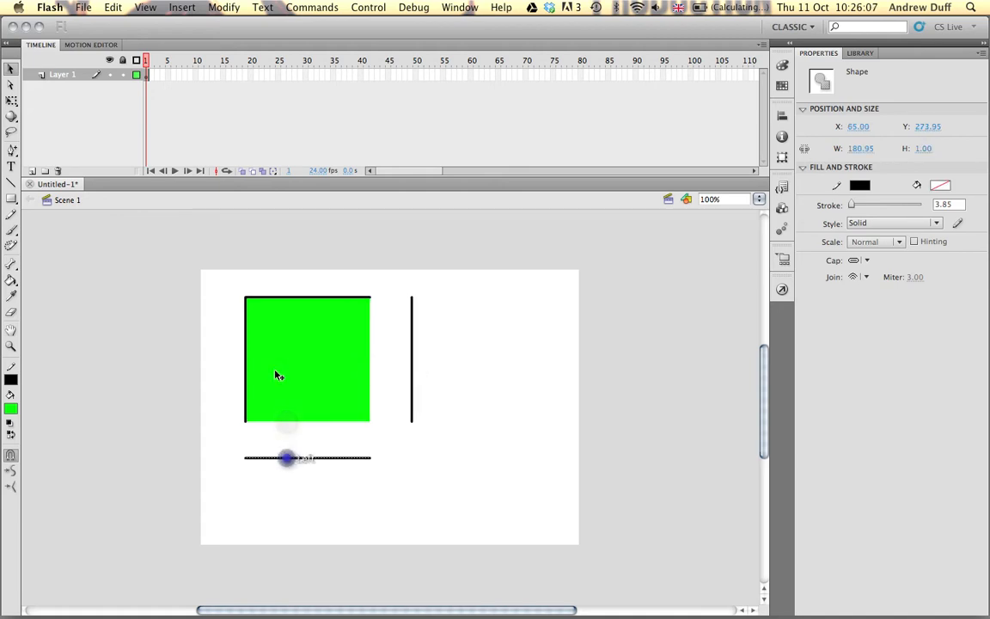
{"action": "left_click", "coordinate": [246, 361]}
{"action": "left_click_drag", "start_coordinate": [244, 358], "coordinate": [221, 359]}
{"action": "left_click", "coordinate": [297, 297]}
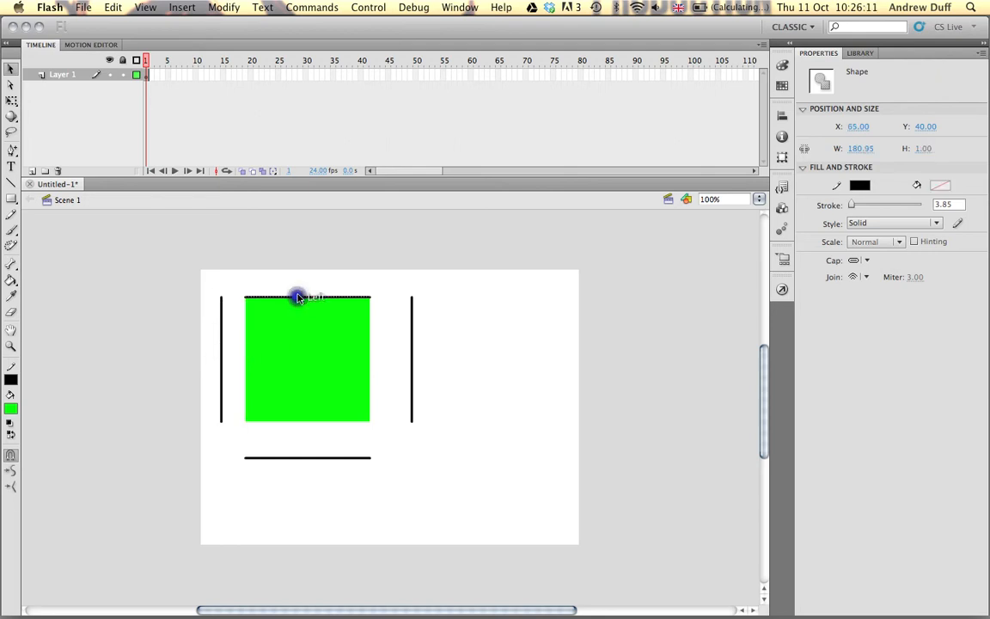
{"action": "left_click_drag", "start_coordinate": [298, 285], "coordinate": [299, 281]}
{"action": "left_click", "coordinate": [429, 268]}
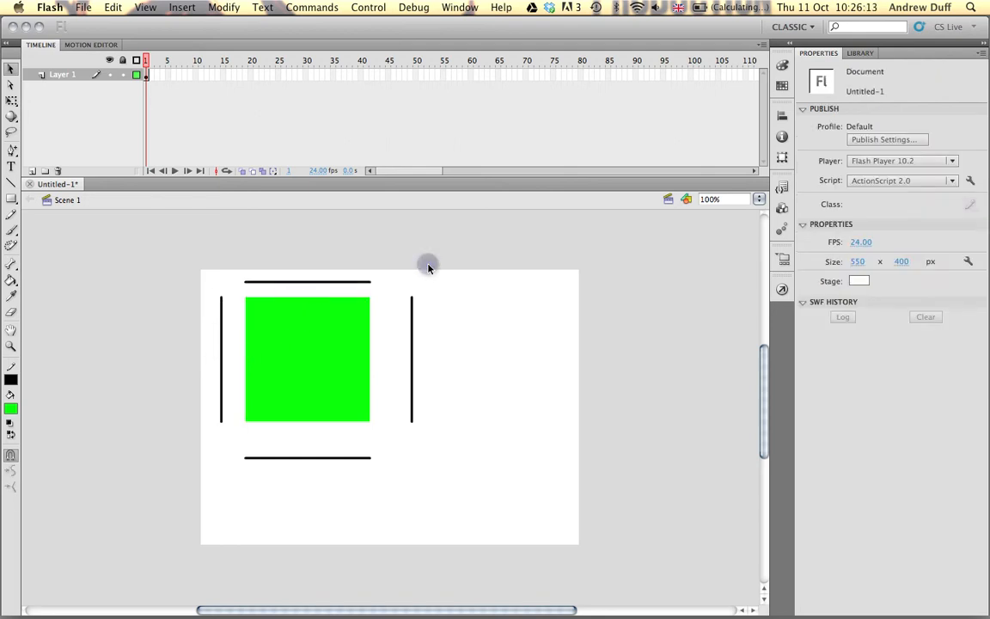
Undo the moves of all four outline segments and deselect everything
{"action": "key", "text": "super+z"}
{"action": "key", "text": "super+z"}
{"action": "key", "text": "super+z"}
{"action": "key", "text": "super+z"}
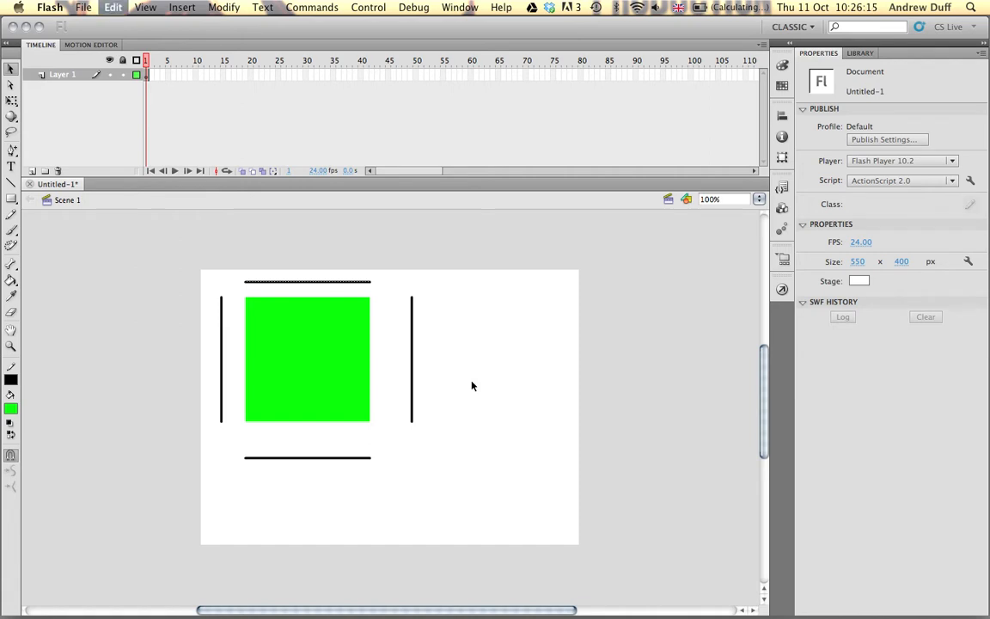
{"action": "key", "text": "super+z"}
{"action": "key", "text": "super+z"}
{"action": "key", "text": "super+z"}
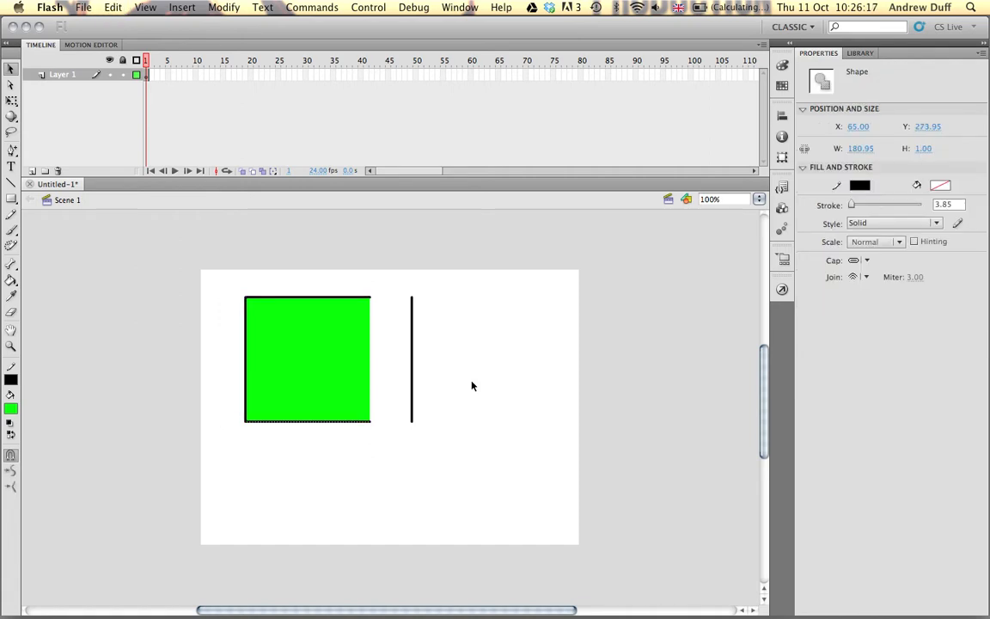
{"action": "left_click", "coordinate": [471, 384]}
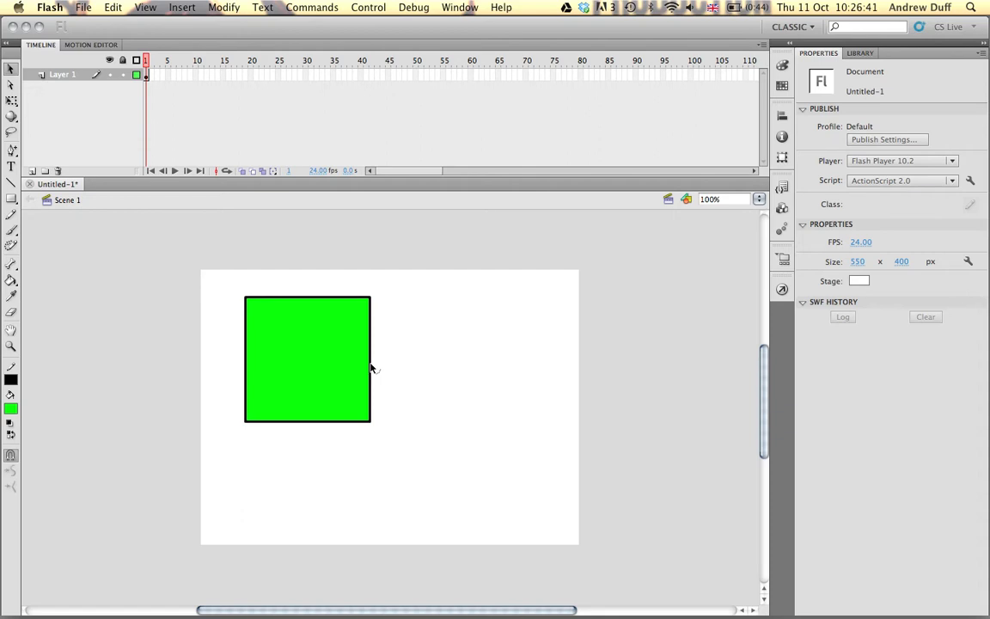
Reshape the square by bowing its right edge outward, curving its left edge inward and stretching both left corners outward
{"action": "left_click_drag", "start_coordinate": [371, 368], "coordinate": [399, 364]}
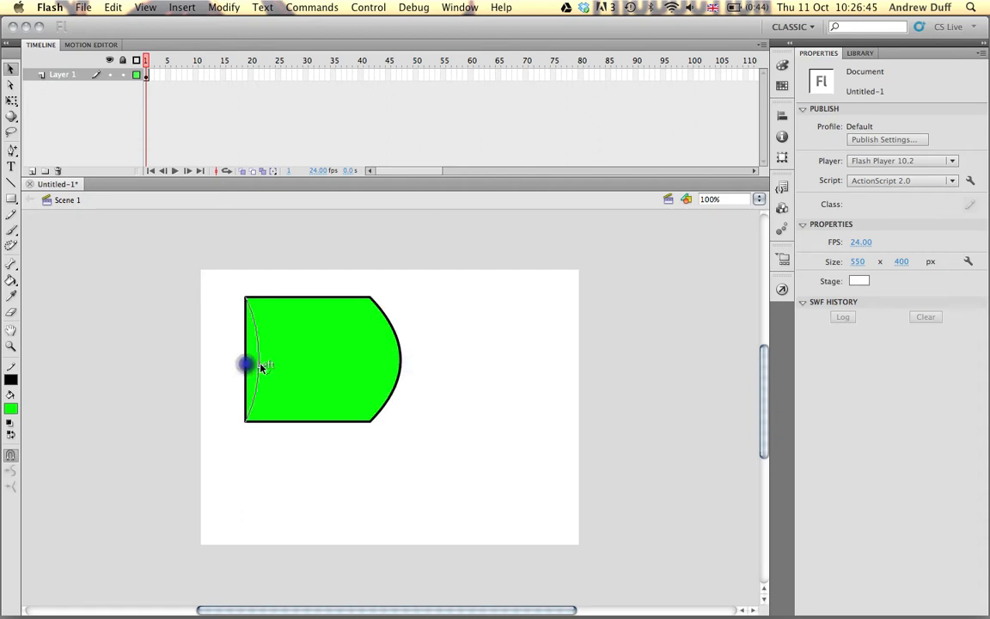
{"action": "left_click_drag", "start_coordinate": [275, 368], "coordinate": [276, 363]}
{"action": "left_click", "coordinate": [245, 422]}
{"action": "left_click_drag", "start_coordinate": [245, 422], "coordinate": [216, 447]}
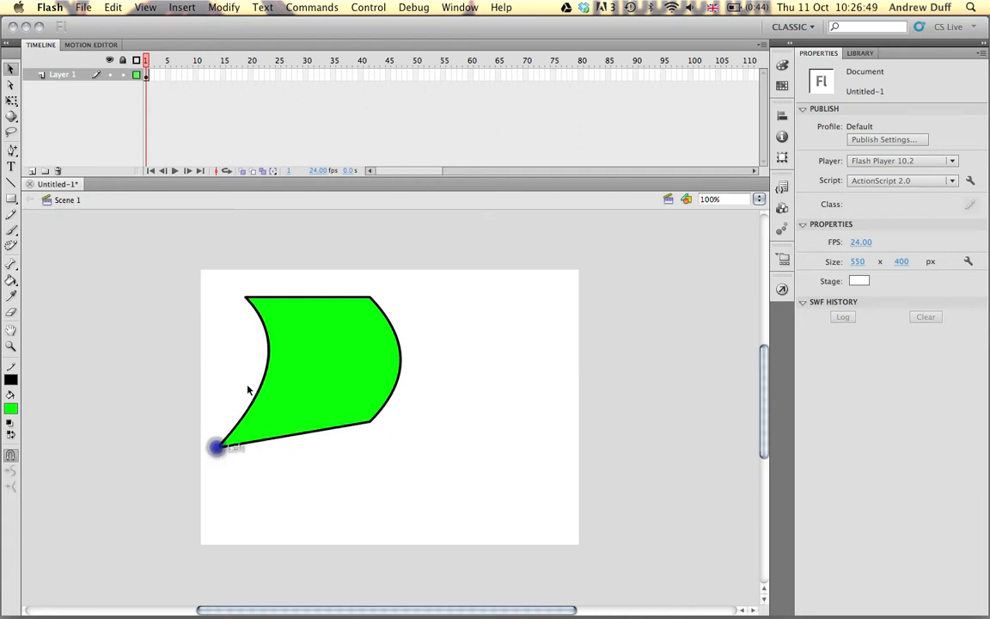
{"action": "left_click_drag", "start_coordinate": [245, 297], "coordinate": [219, 282]}
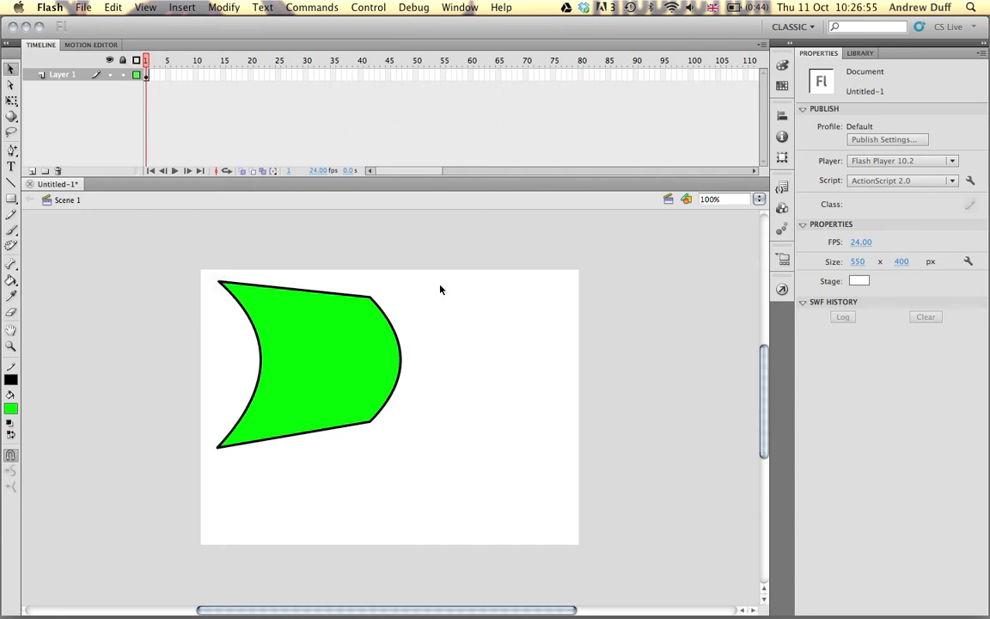
Try moving the reshaped fill off its outline, and split off the shape's right end and separate that piece's fill
{"action": "left_click_drag", "start_coordinate": [354, 341], "coordinate": [520, 339]}
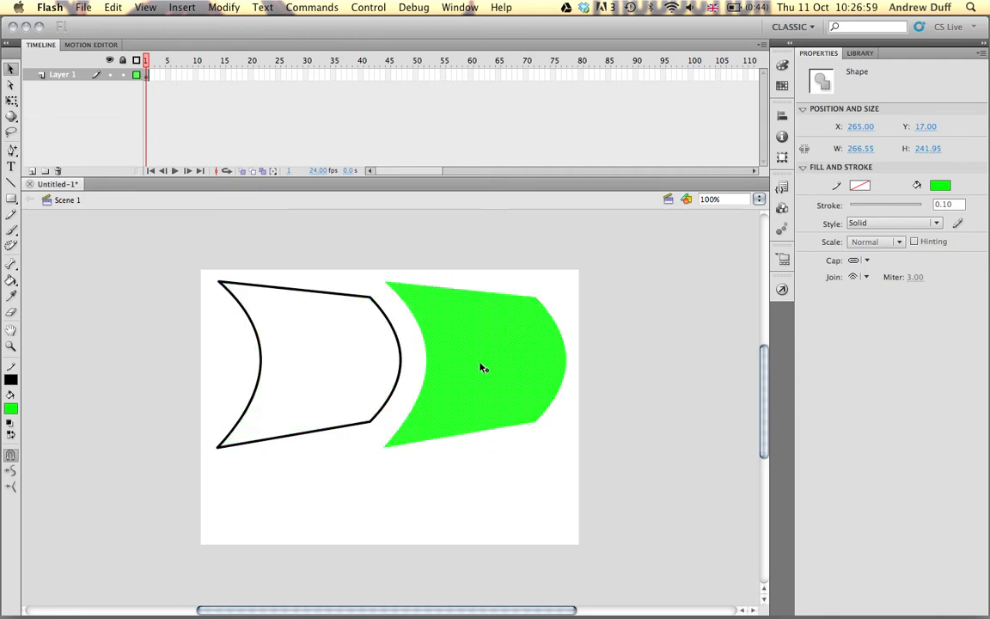
{"action": "key", "text": "super+z"}
{"action": "left_click_drag", "start_coordinate": [439, 283], "coordinate": [357, 448]}
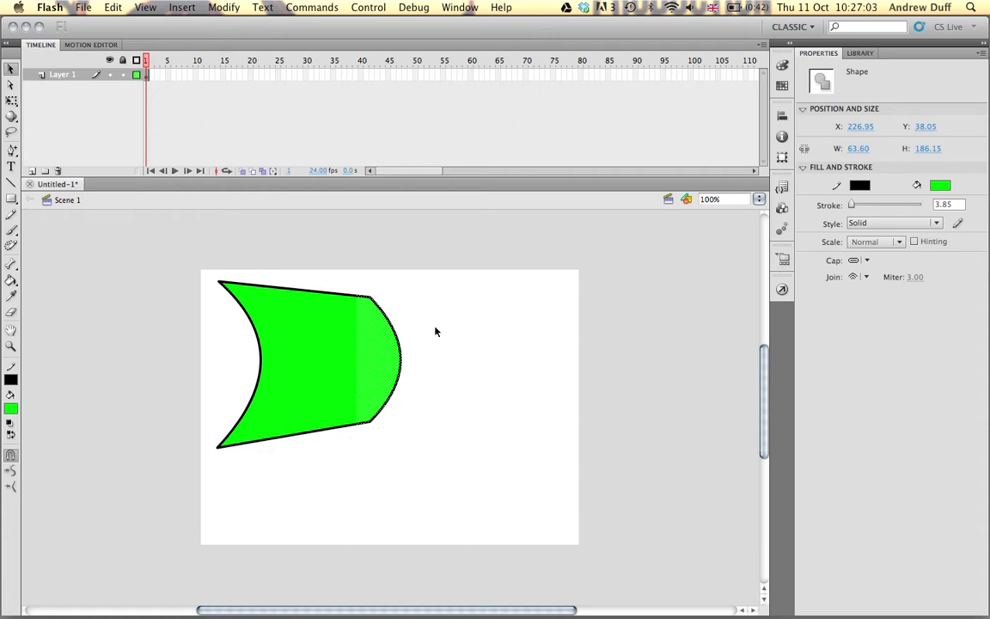
{"action": "left_click_drag", "start_coordinate": [380, 361], "coordinate": [438, 360]}
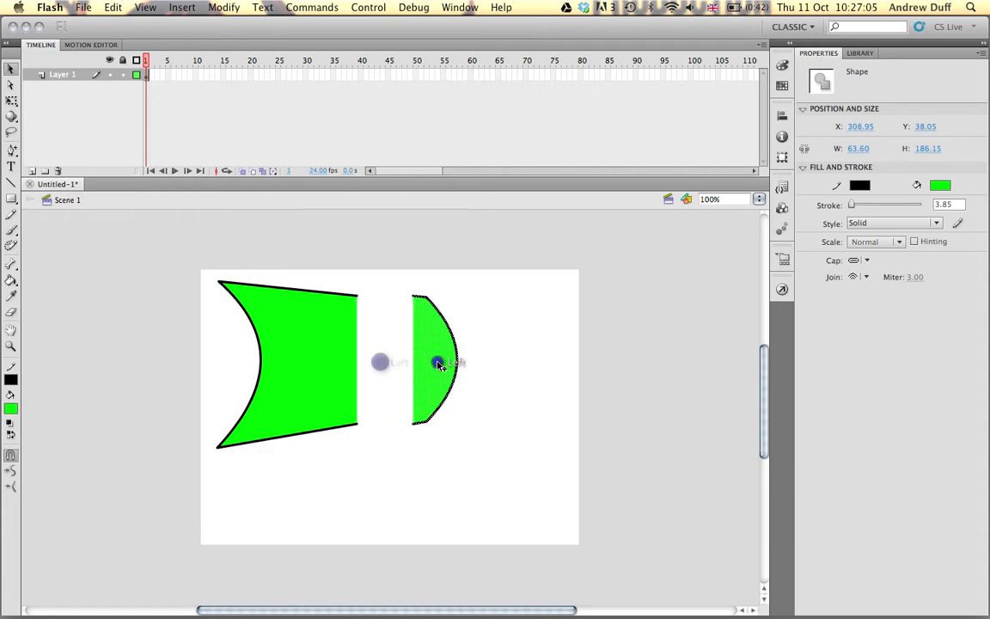
{"action": "left_click", "coordinate": [455, 426]}
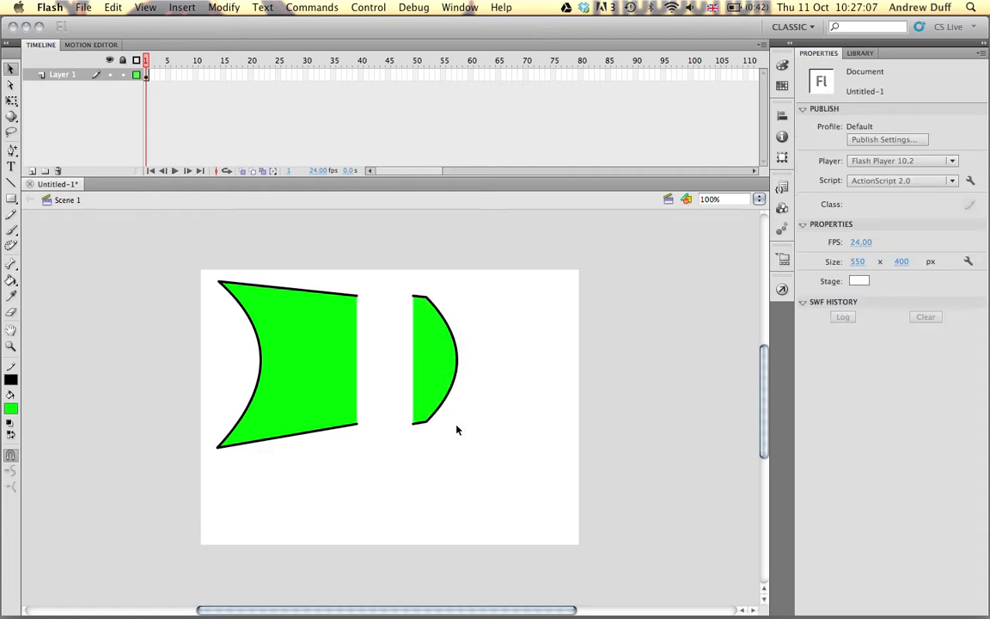
{"action": "left_click_drag", "start_coordinate": [430, 373], "coordinate": [508, 381]}
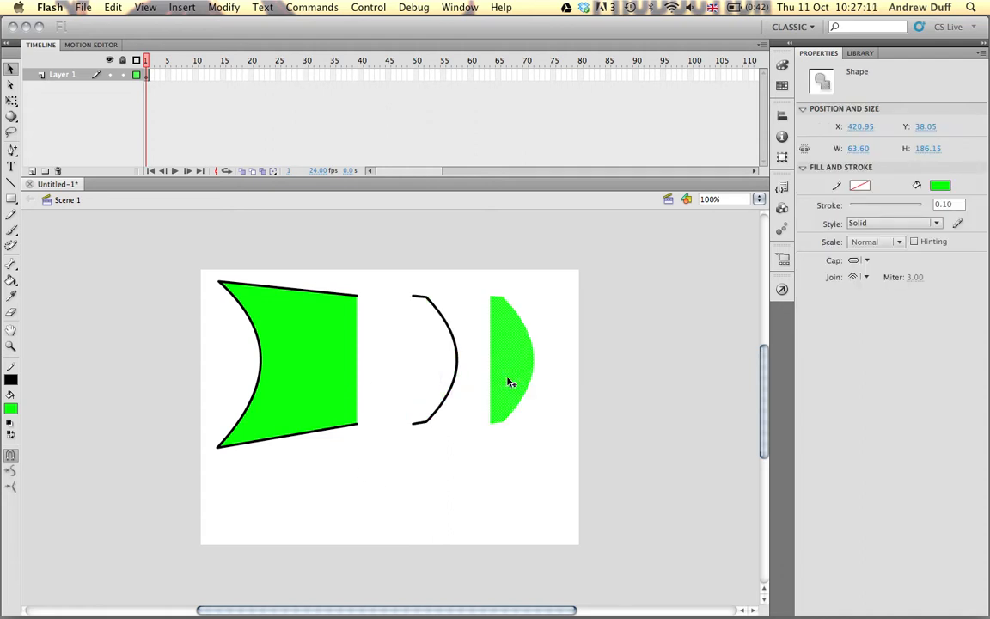
Undo the splitting and all the edge and corner reshaping to get back to the plain green square
{"action": "key", "text": "super+z"}
{"action": "left_click", "coordinate": [508, 383]}
{"action": "key", "text": "super+z"}
{"action": "key", "text": "super+z"}
{"action": "key", "text": "super+z"}
{"action": "key", "text": "super+z"}
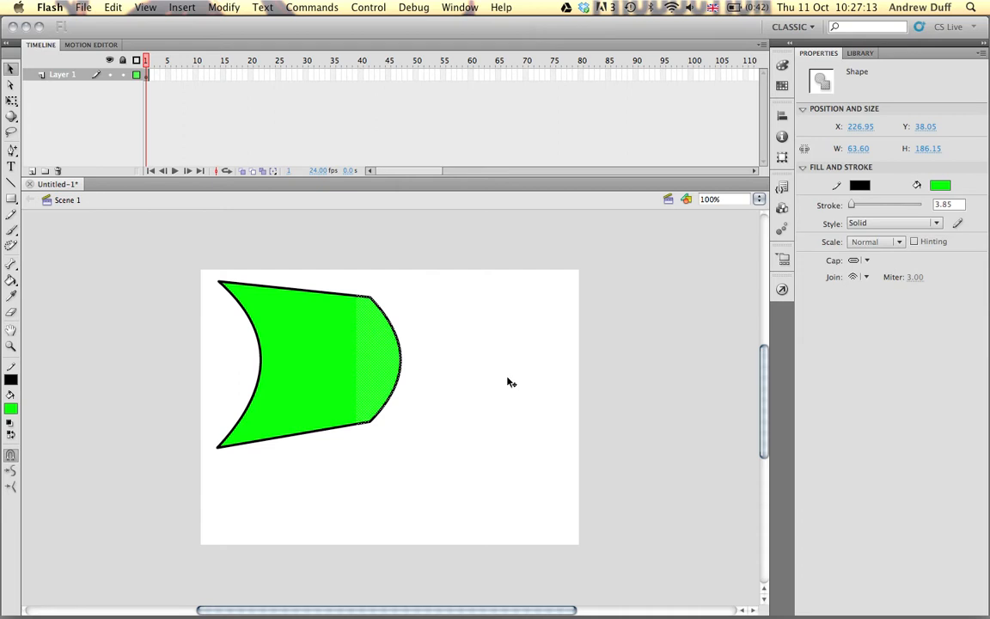
{"action": "key", "text": "super+z"}
{"action": "key", "text": "super+z"}
{"action": "key", "text": "super+z"}
{"action": "key", "text": "super+z"}
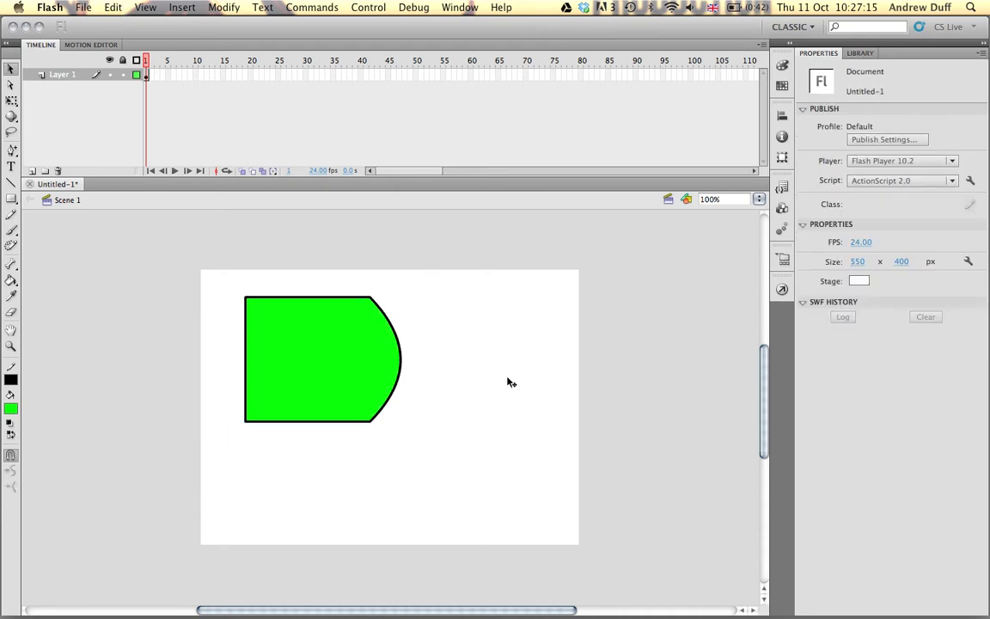
{"action": "left_click", "coordinate": [467, 397]}
Select the whole green square together with its outline and delete it from the stage
{"action": "left_click", "coordinate": [17, 199]}
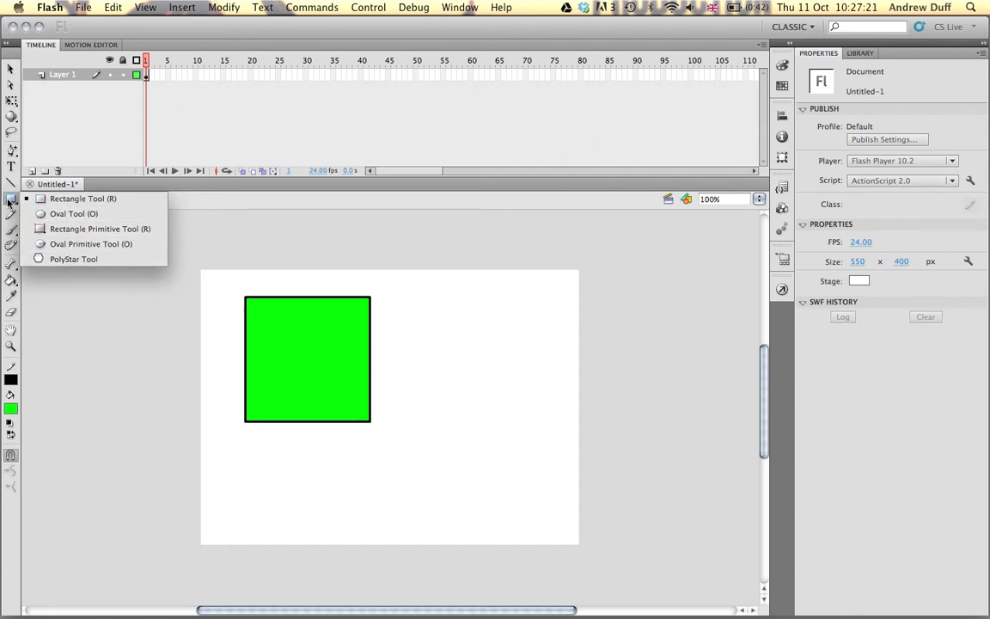
{"action": "left_click", "coordinate": [10, 198]}
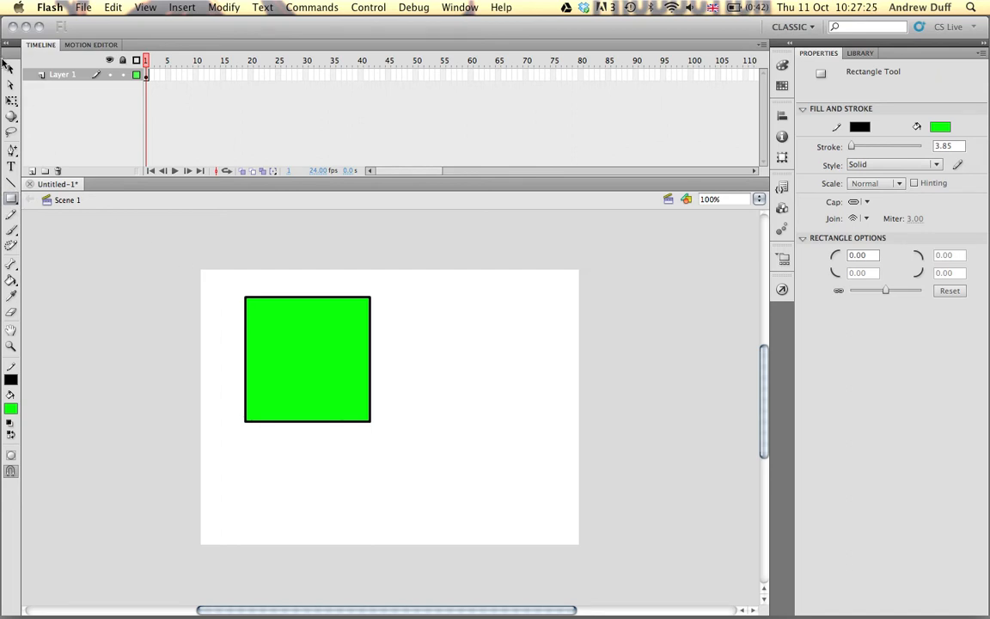
{"action": "left_click", "coordinate": [8, 66]}
{"action": "left_click_drag", "start_coordinate": [227, 285], "coordinate": [406, 453]}
{"action": "key", "text": "Delete"}
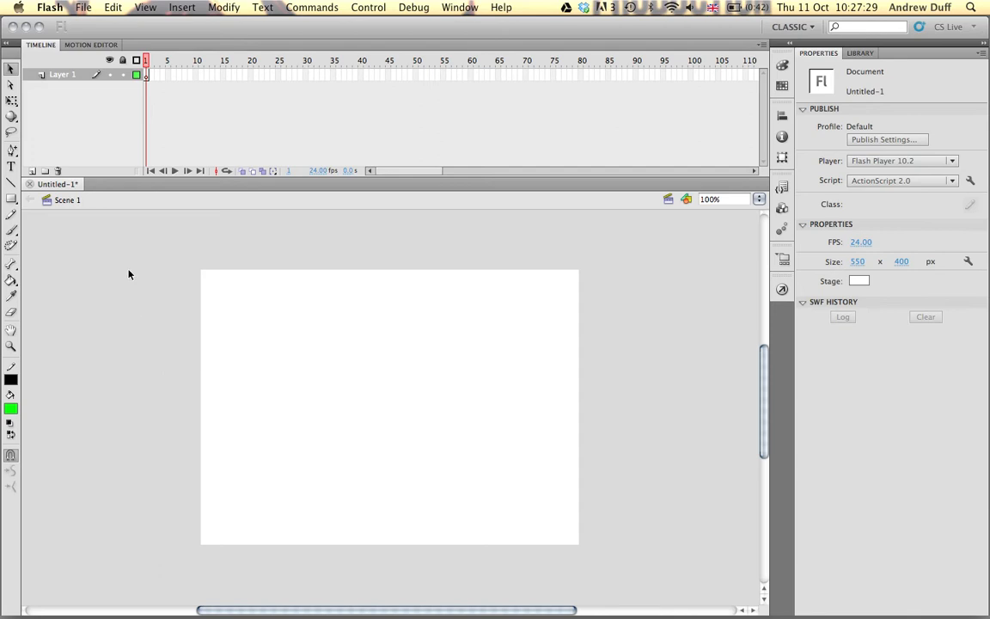
Sketch three rectangles and a small circle across the stage with the Pencil tool in Straighten mode
{"action": "left_click", "coordinate": [11, 215]}
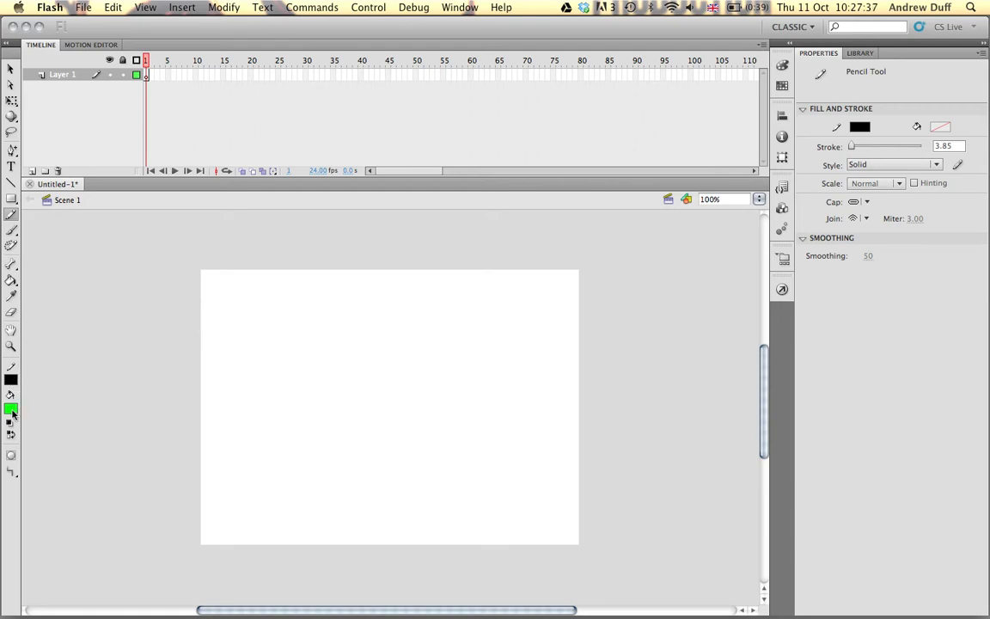
{"action": "mouse_move", "coordinate": [332, 388]}
{"action": "left_mouse_down"}
{"action": "mouse_move", "coordinate": [334, 328]}
{"action": "mouse_move", "coordinate": [385, 403]}
{"action": "mouse_move", "coordinate": [329, 389]}
{"action": "left_mouse_up"}
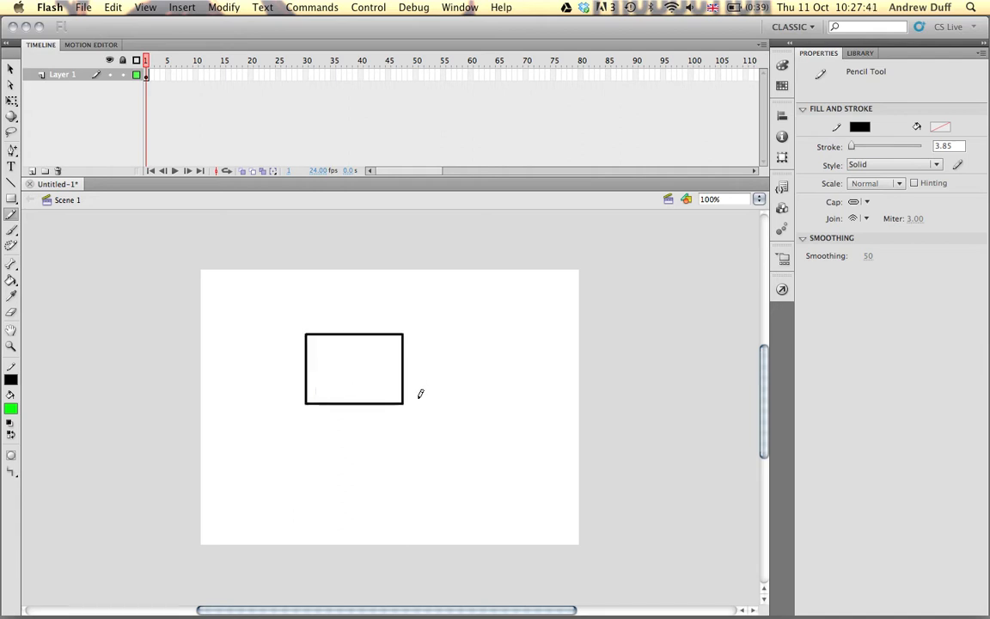
{"action": "left_click", "coordinate": [407, 469]}
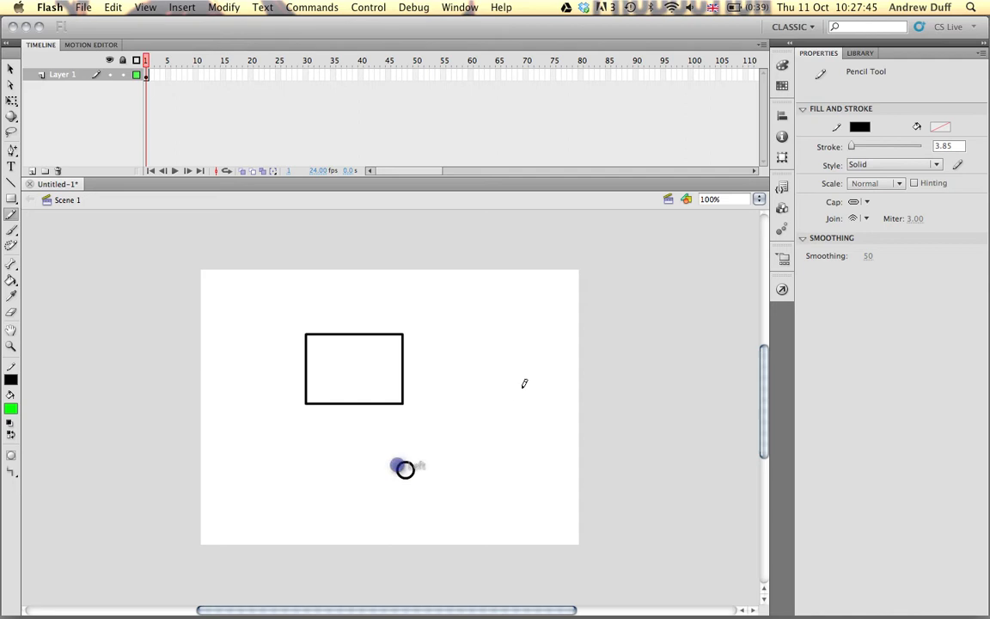
{"action": "mouse_move", "coordinate": [425, 301]}
{"action": "left_mouse_down"}
{"action": "mouse_move", "coordinate": [428, 358]}
{"action": "mouse_move", "coordinate": [513, 350]}
{"action": "mouse_move", "coordinate": [500, 292]}
{"action": "mouse_move", "coordinate": [428, 301]}
{"action": "left_mouse_up"}
{"action": "mouse_move", "coordinate": [227, 447]}
{"action": "left_mouse_down"}
{"action": "mouse_move", "coordinate": [228, 499]}
{"action": "mouse_move", "coordinate": [307, 490]}
{"action": "mouse_move", "coordinate": [299, 445]}
{"action": "mouse_move", "coordinate": [226, 445]}
{"action": "left_mouse_up"}
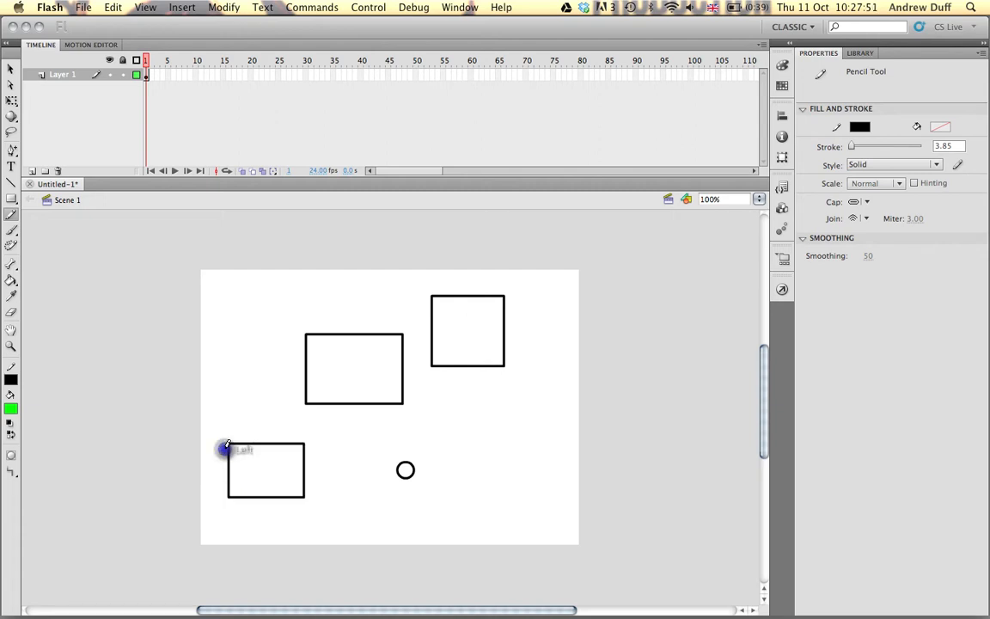
Switch the pencil mode to Smooth and sketch a rounded closed shape in the stage's lower-right area
{"action": "left_click", "coordinate": [12, 472]}
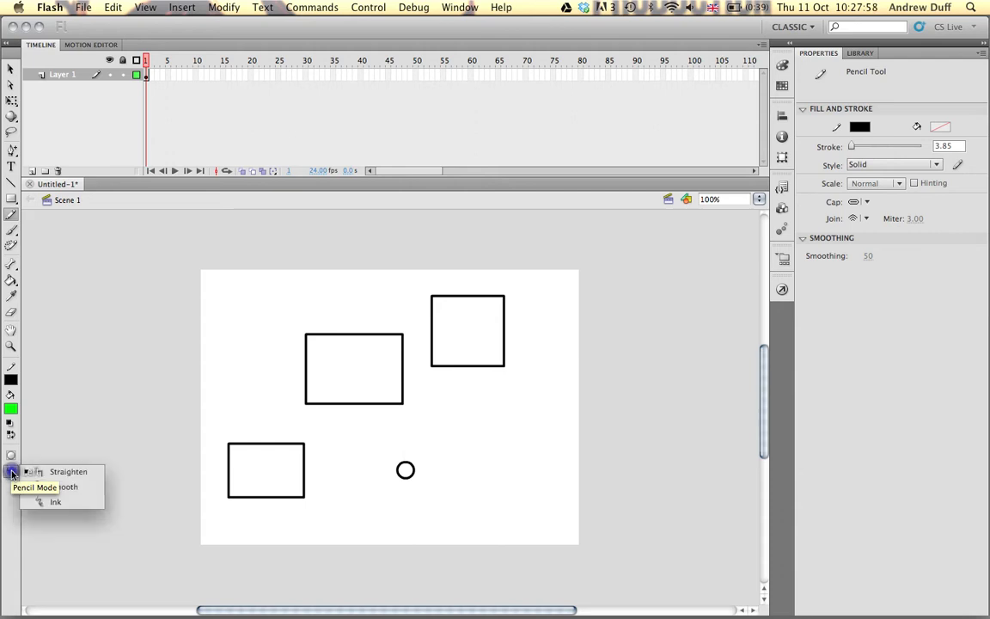
{"action": "left_click", "coordinate": [60, 487]}
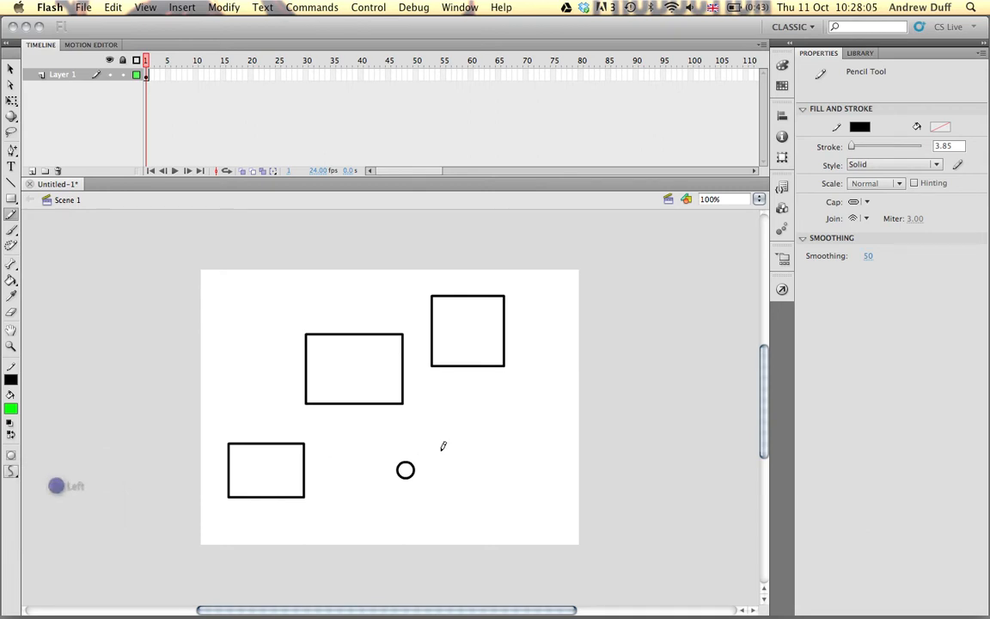
{"action": "mouse_move", "coordinate": [508, 423]}
{"action": "left_mouse_down"}
{"action": "mouse_move", "coordinate": [511, 471]}
{"action": "mouse_move", "coordinate": [547, 435]}
{"action": "mouse_move", "coordinate": [513, 420]}
{"action": "left_mouse_up"}
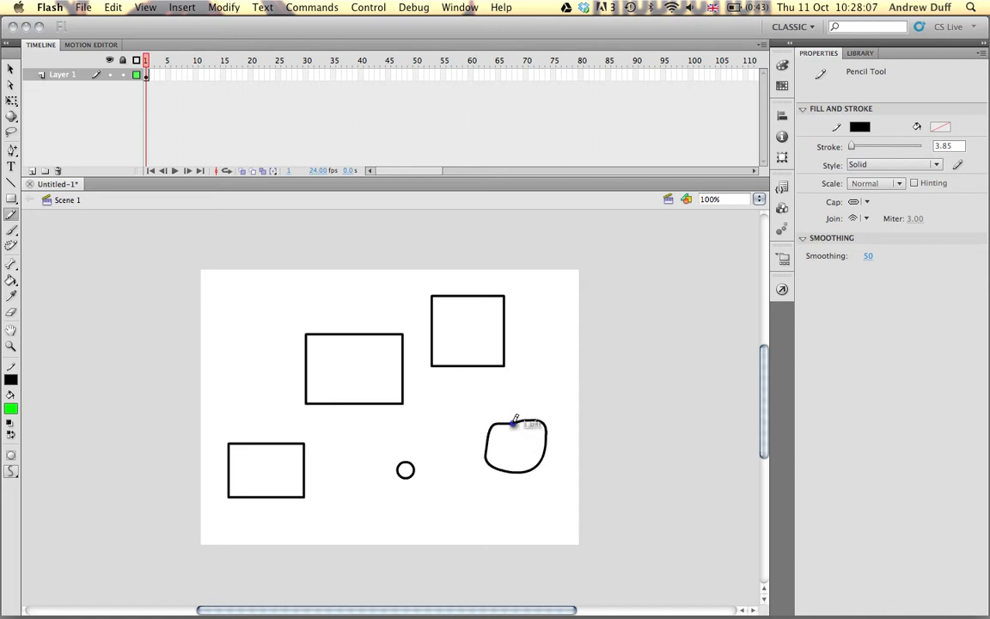
Sketch two more closed shapes with the pencil in Smooth mode, plus a small square beside the lower-left rectangle in Straighten mode
{"action": "mouse_move", "coordinate": [443, 488]}
{"action": "left_mouse_down"}
{"action": "mouse_move", "coordinate": [451, 516]}
{"action": "mouse_move", "coordinate": [467, 504]}
{"action": "mouse_move", "coordinate": [446, 487]}
{"action": "left_mouse_up"}
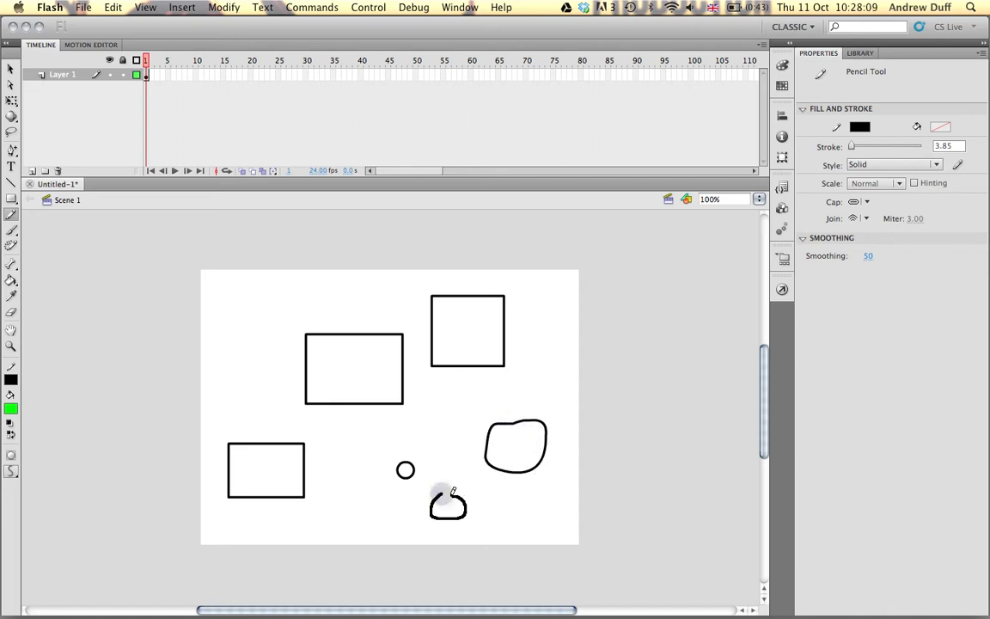
{"action": "mouse_move", "coordinate": [212, 305]}
{"action": "left_mouse_down"}
{"action": "mouse_move", "coordinate": [212, 354]}
{"action": "mouse_move", "coordinate": [262, 354]}
{"action": "mouse_move", "coordinate": [259, 296]}
{"action": "mouse_move", "coordinate": [214, 302]}
{"action": "left_mouse_up"}
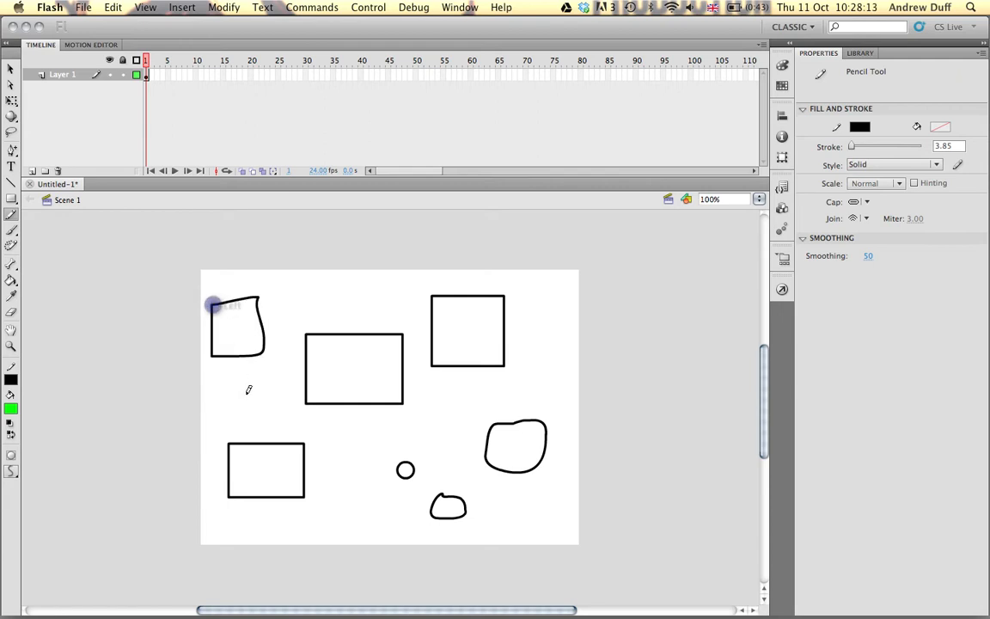
{"action": "left_click", "coordinate": [11, 471]}
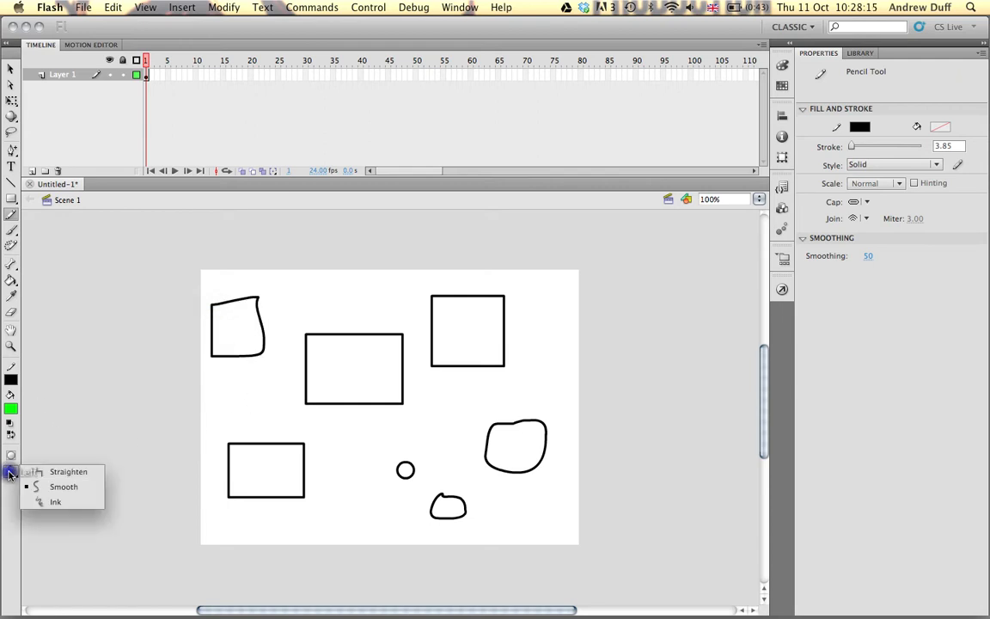
{"action": "left_click", "coordinate": [41, 473]}
{"action": "mouse_move", "coordinate": [328, 460]}
{"action": "left_mouse_down"}
{"action": "mouse_move", "coordinate": [327, 488]}
{"action": "mouse_move", "coordinate": [360, 486]}
{"action": "mouse_move", "coordinate": [357, 455]}
{"action": "mouse_move", "coordinate": [327, 460]}
{"action": "left_mouse_up"}
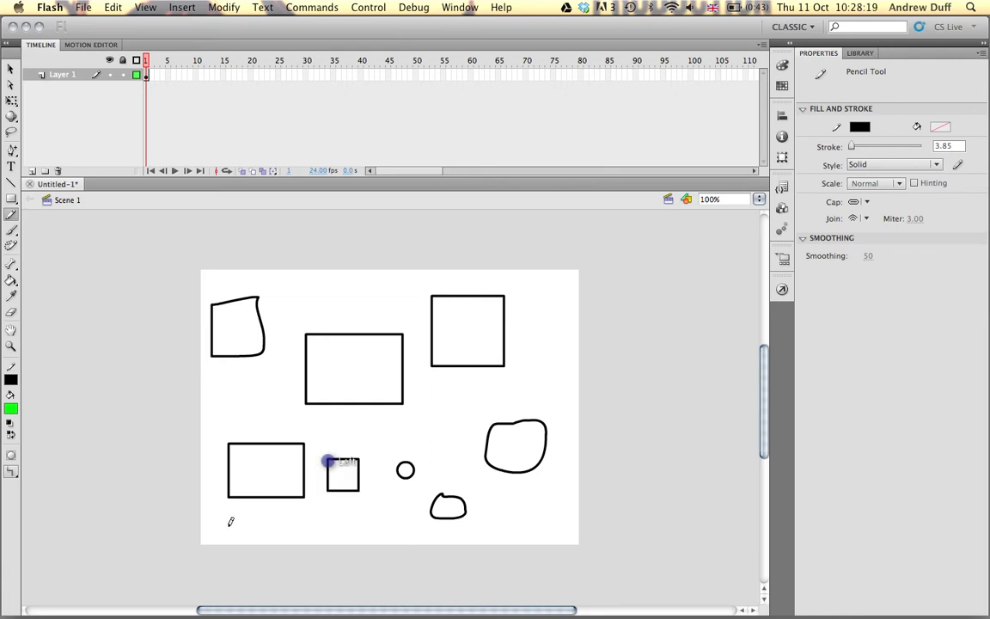
Switch the pencil mode to Ink and sketch two wavy lines and an overlapping looped scribble in the gaps between the shapes
{"action": "left_click", "coordinate": [14, 474]}
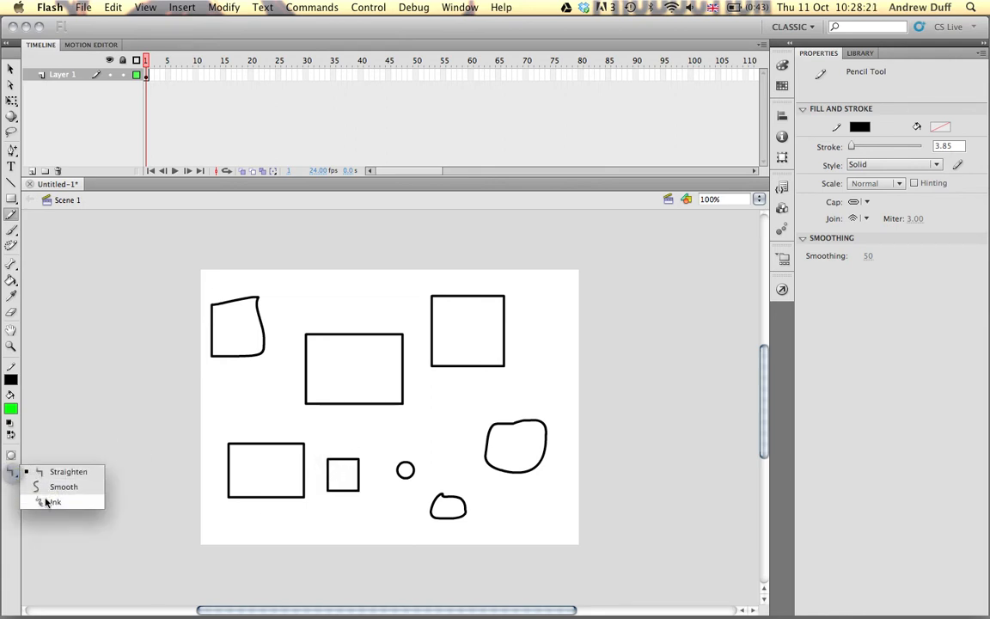
{"action": "left_click", "coordinate": [43, 500]}
{"action": "mouse_move", "coordinate": [284, 317]}
{"action": "left_mouse_down"}
{"action": "mouse_move", "coordinate": [289, 300]}
{"action": "mouse_move", "coordinate": [346, 299]}
{"action": "mouse_move", "coordinate": [365, 313]}
{"action": "left_mouse_up"}
{"action": "mouse_move", "coordinate": [542, 302]}
{"action": "left_mouse_down"}
{"action": "mouse_move", "coordinate": [545, 350]}
{"action": "mouse_move", "coordinate": [515, 378]}
{"action": "left_mouse_up"}
{"action": "mouse_move", "coordinate": [436, 437]}
{"action": "left_mouse_down"}
{"action": "mouse_move", "coordinate": [469, 423]}
{"action": "mouse_move", "coordinate": [433, 430]}
{"action": "mouse_move", "coordinate": [487, 429]}
{"action": "mouse_move", "coordinate": [458, 434]}
{"action": "left_mouse_up"}
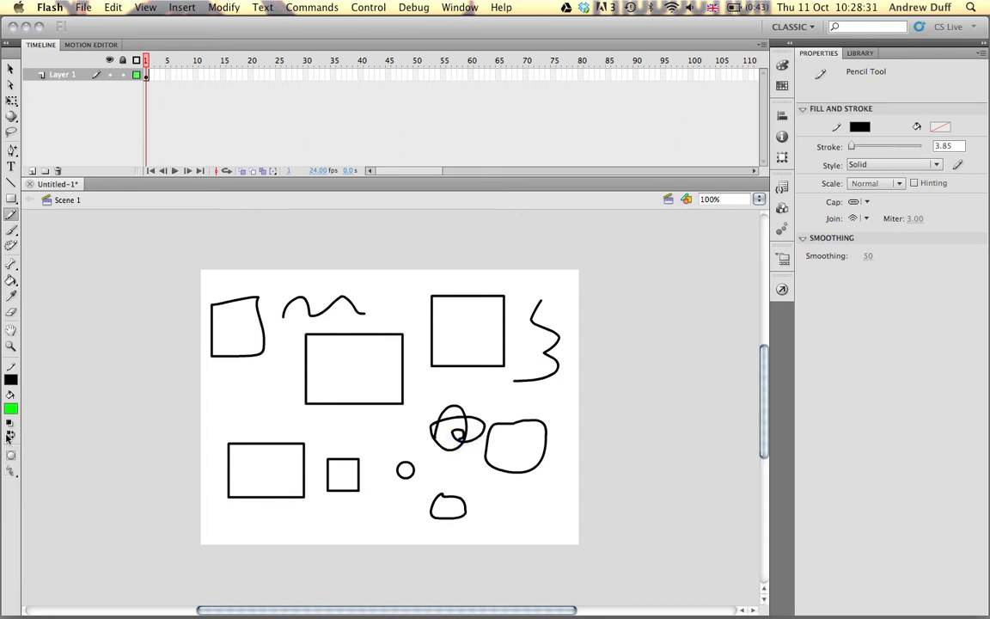
Fill all the closed pencil shapes and part of the looped scribble with green using the Paint Bucket tool
{"action": "left_click", "coordinate": [11, 410]}
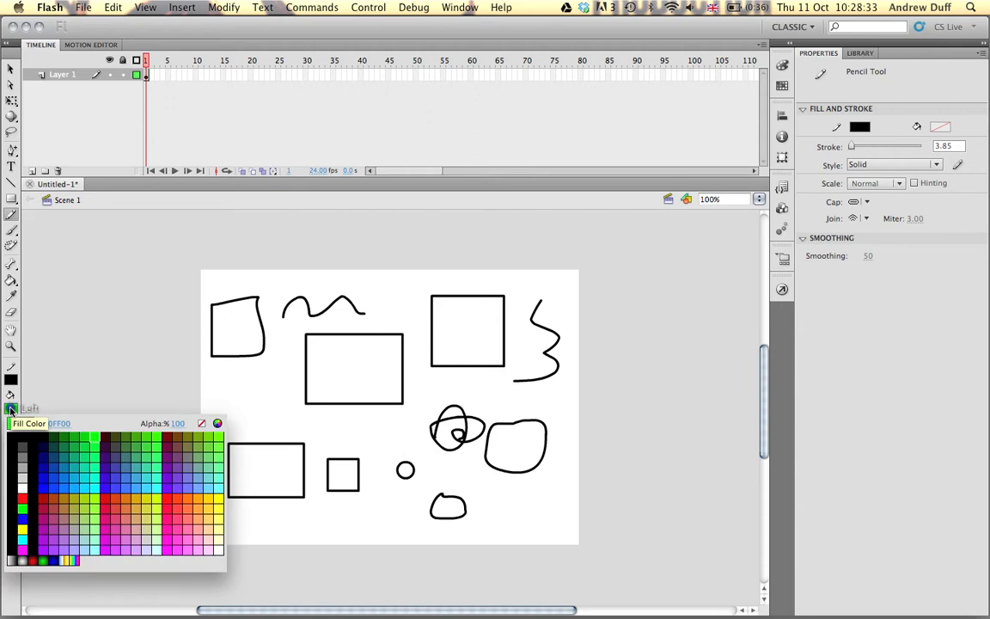
{"action": "left_click", "coordinate": [12, 405]}
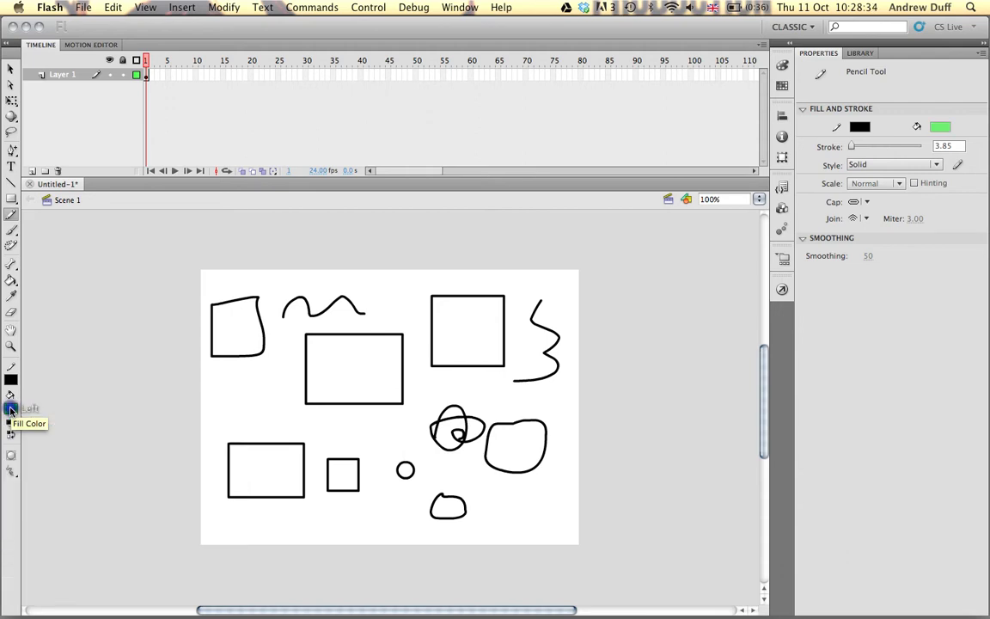
{"action": "left_click", "coordinate": [11, 280]}
{"action": "left_click", "coordinate": [330, 353]}
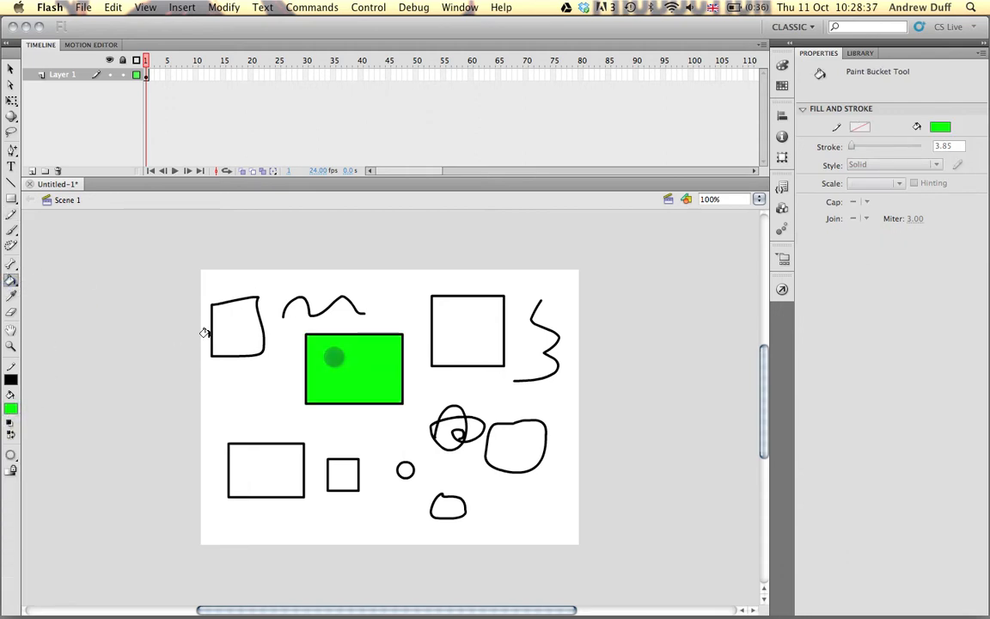
{"action": "left_click", "coordinate": [240, 328]}
{"action": "left_click", "coordinate": [340, 472]}
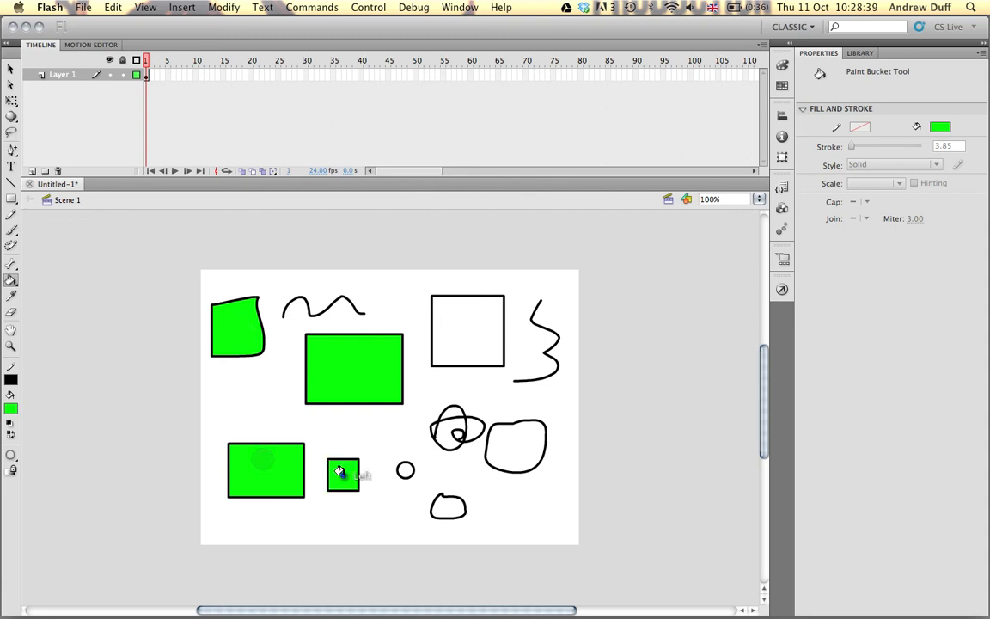
{"action": "left_click", "coordinate": [404, 469]}
{"action": "left_click", "coordinate": [498, 458]}
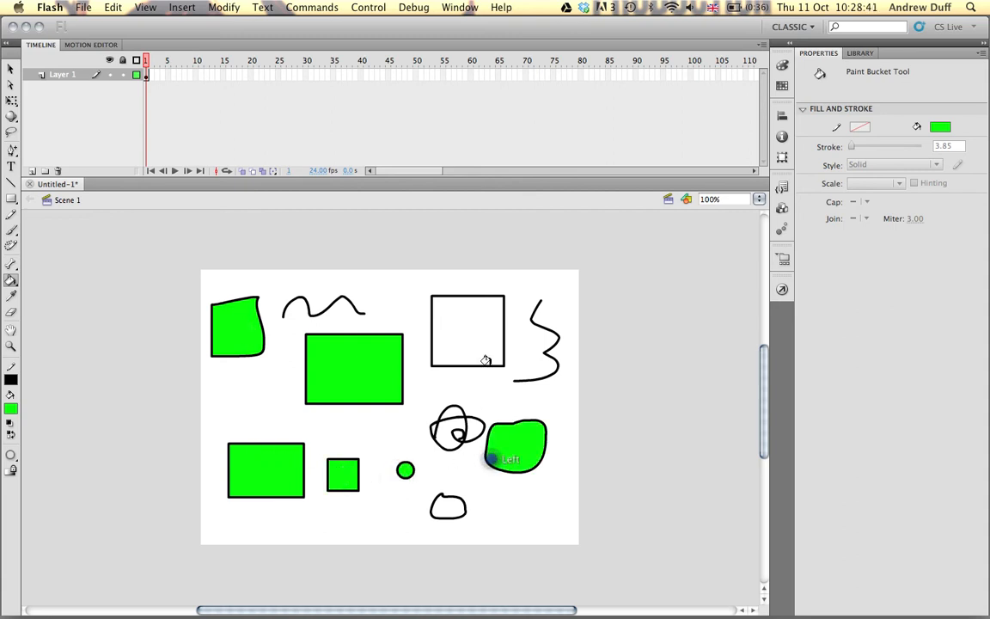
{"action": "left_click", "coordinate": [482, 352]}
{"action": "left_click", "coordinate": [445, 506]}
{"action": "left_click", "coordinate": [444, 437]}
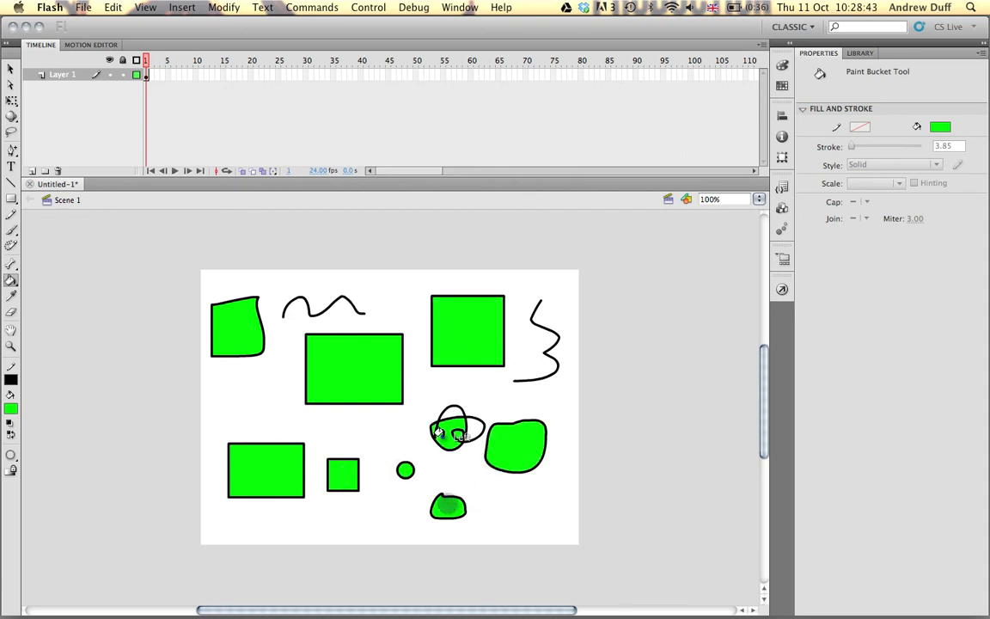
Paint thin green looping strokes with the Brush tool over the stage's upper edge and the wavy line below it
{"action": "left_click", "coordinate": [11, 232]}
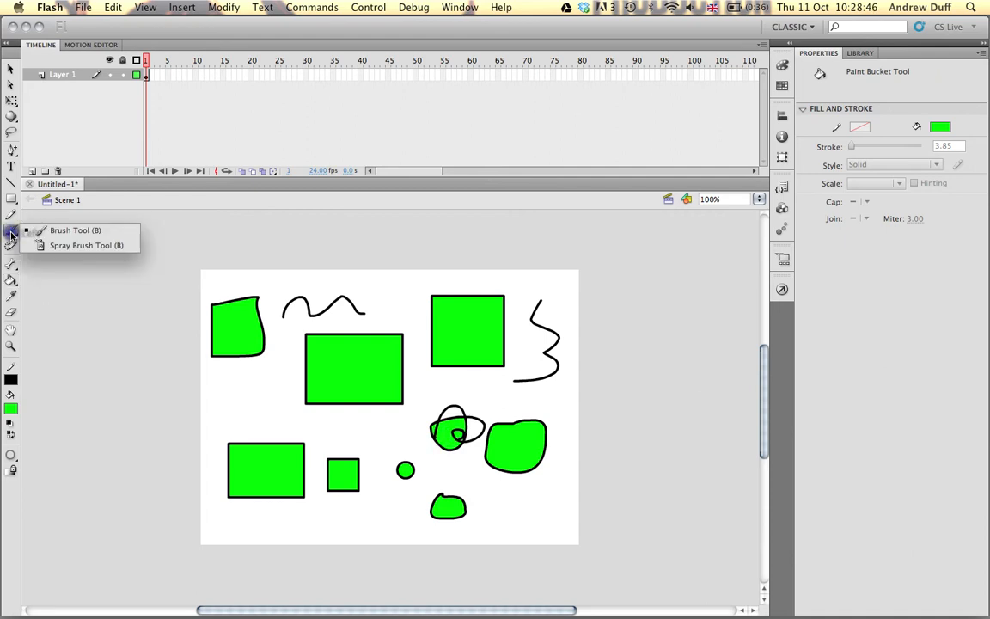
{"action": "left_click", "coordinate": [57, 232]}
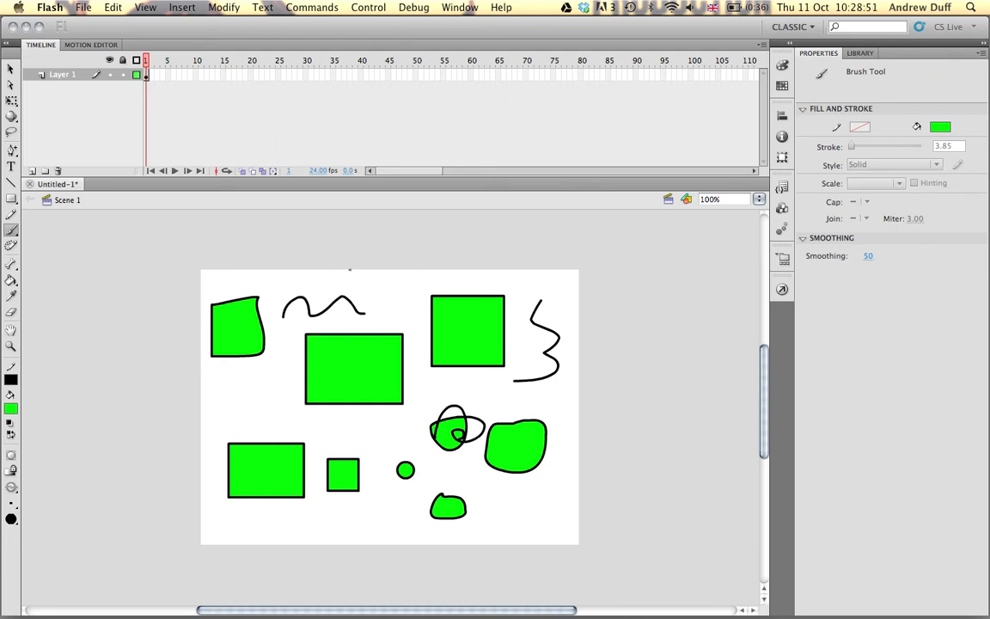
{"action": "left_click_drag", "start_coordinate": [384, 276], "coordinate": [365, 269]}
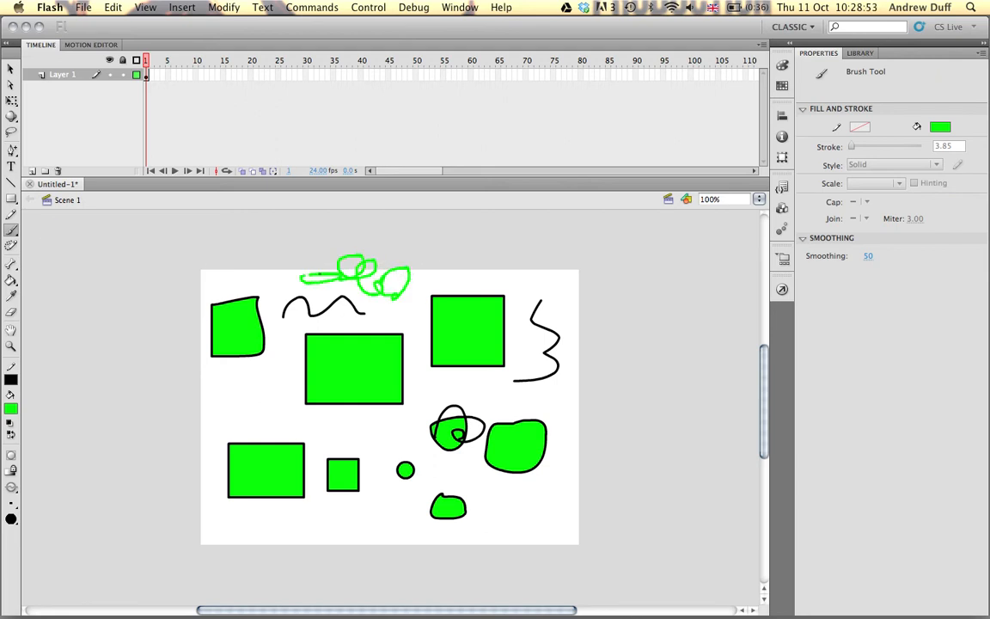
{"action": "left_click_drag", "start_coordinate": [331, 310], "coordinate": [299, 311]}
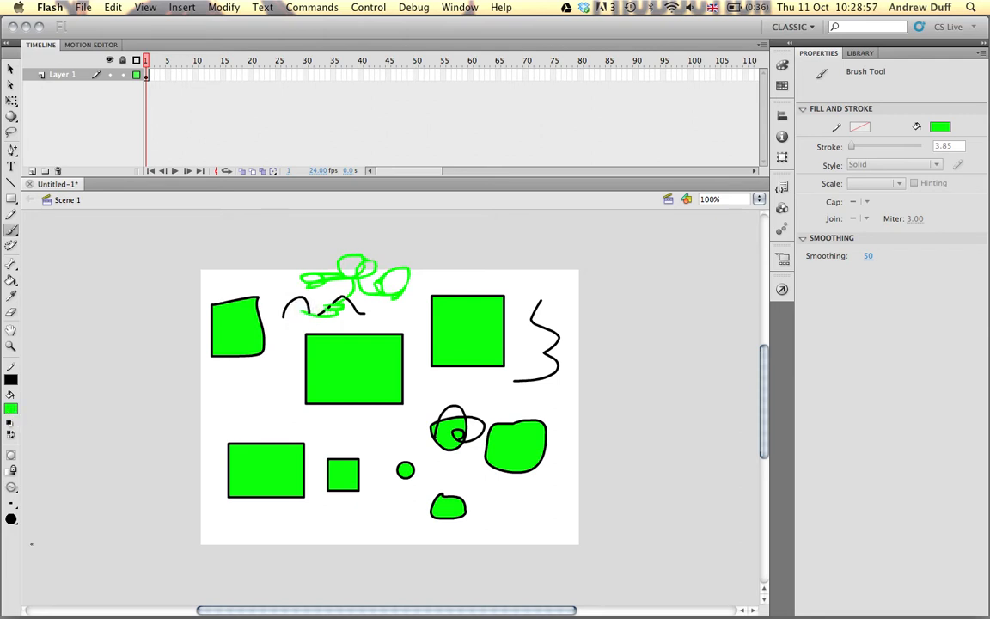
Give the brush a square shape and a larger size, and paint two thick green strokes across the shapes
{"action": "left_click", "coordinate": [11, 519]}
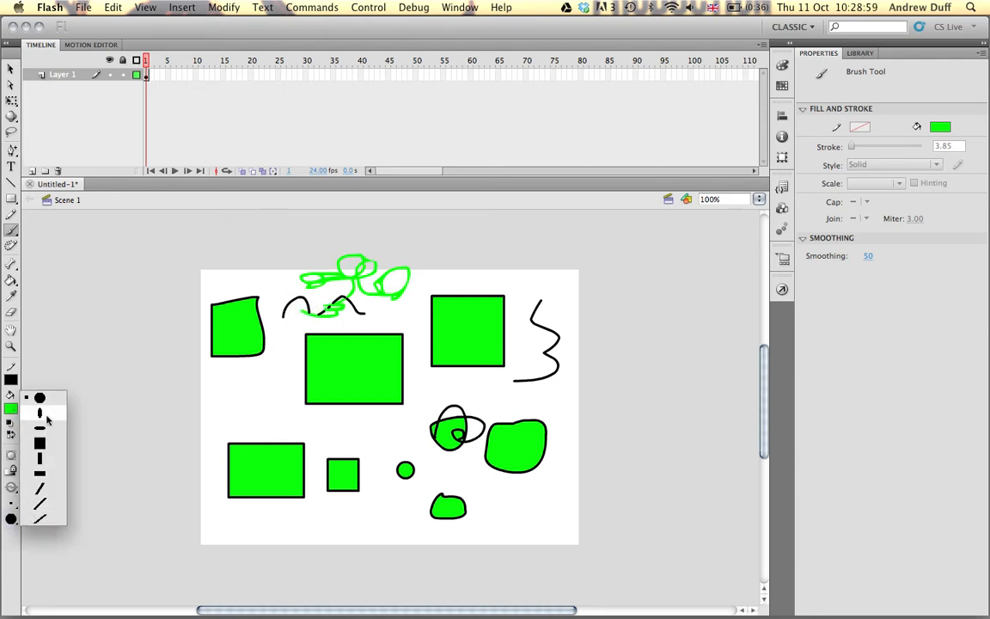
{"action": "left_click", "coordinate": [46, 445]}
{"action": "left_click", "coordinate": [10, 502]}
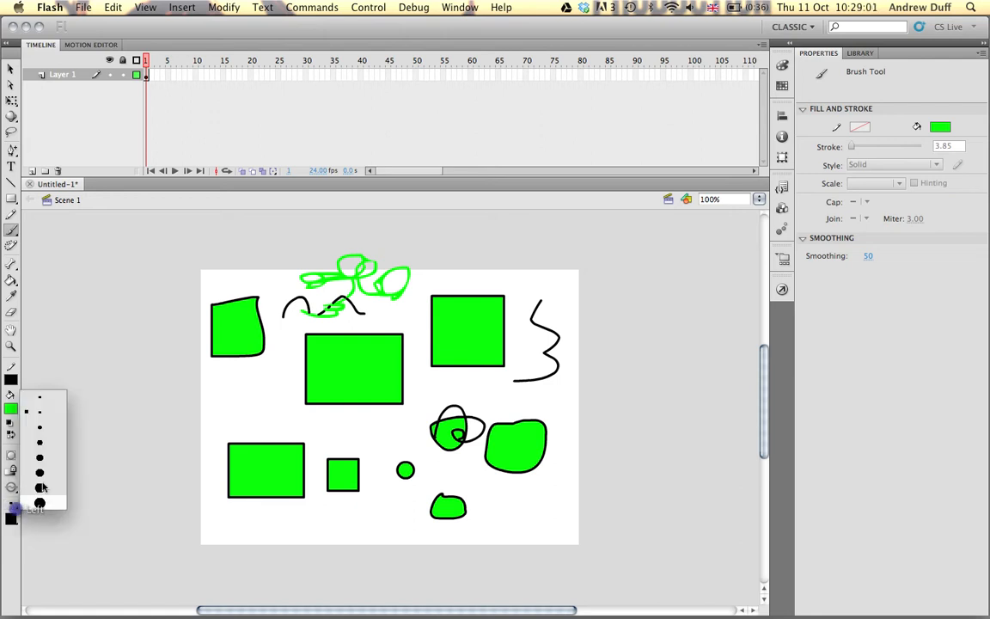
{"action": "left_click", "coordinate": [54, 469]}
{"action": "mouse_move", "coordinate": [443, 487]}
{"action": "left_mouse_down"}
{"action": "mouse_move", "coordinate": [495, 490]}
{"action": "mouse_move", "coordinate": [488, 493]}
{"action": "left_mouse_up"}
{"action": "mouse_move", "coordinate": [418, 392]}
{"action": "left_mouse_down"}
{"action": "mouse_move", "coordinate": [367, 376]}
{"action": "mouse_move", "coordinate": [306, 421]}
{"action": "left_mouse_up"}
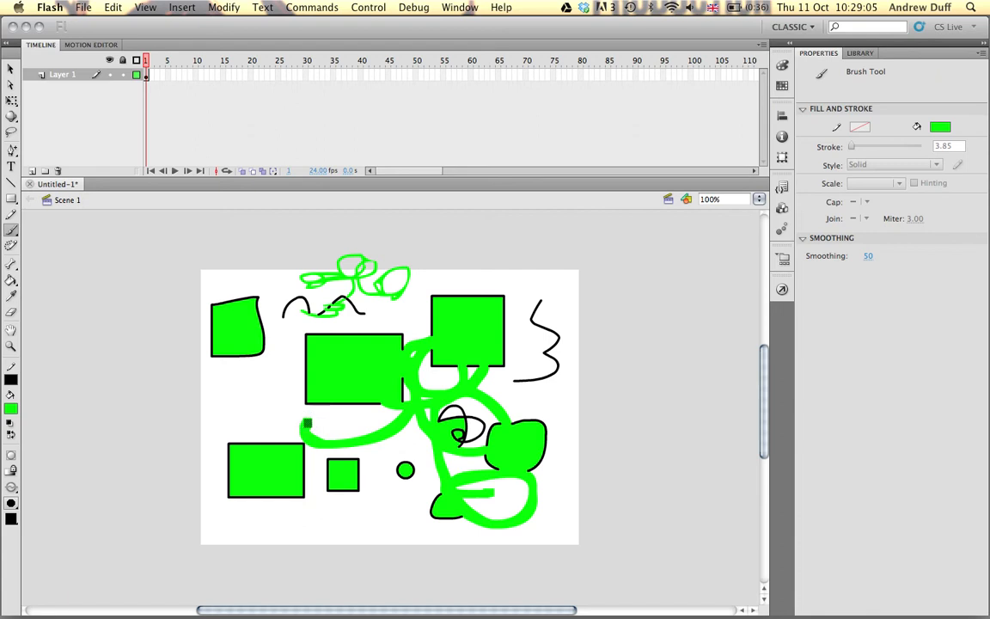
Undo the two thick brush strokes and delete everything from the stage
{"action": "key", "text": "super+z"}
{"action": "key", "text": "super+z"}
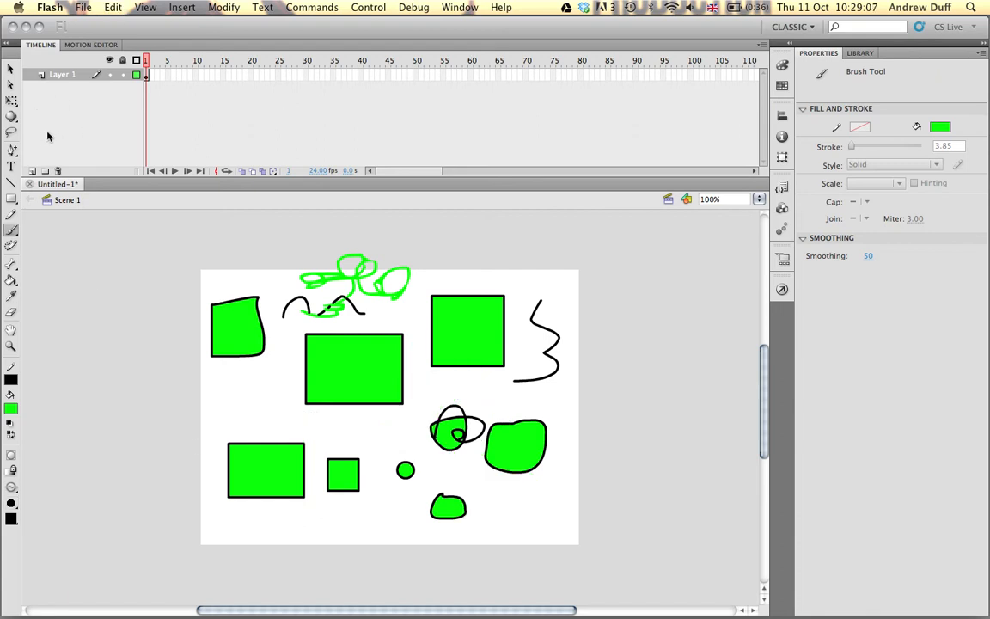
{"action": "key", "text": "super+a"}
{"action": "key", "text": "Delete"}
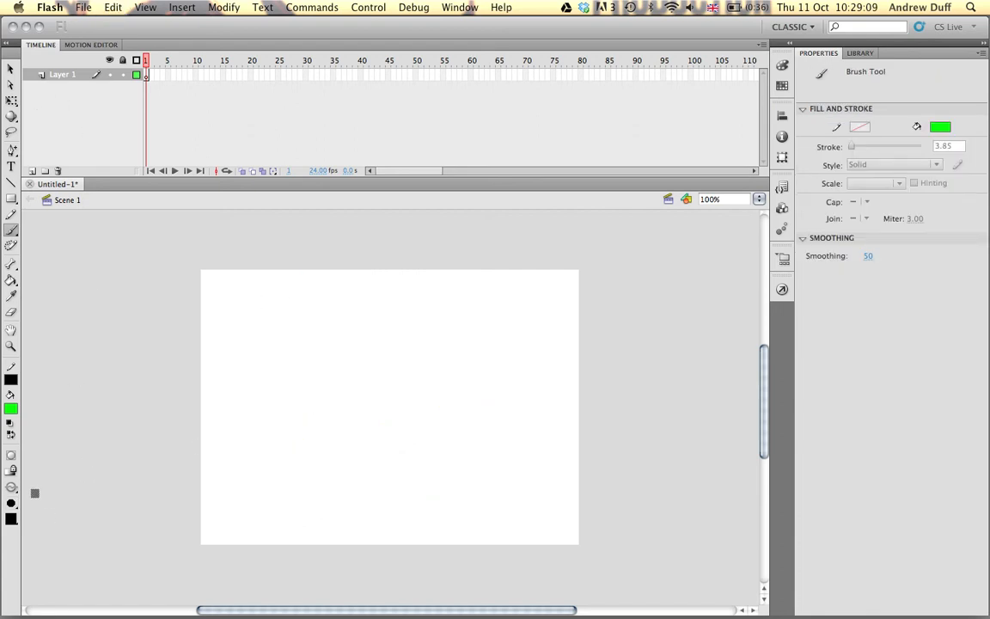
Set the largest brush size and a red #FF0000 fill, and paint two thick looping strokes on the left and middle of the stage
{"action": "left_click", "coordinate": [13, 504]}
{"action": "left_click", "coordinate": [51, 497]}
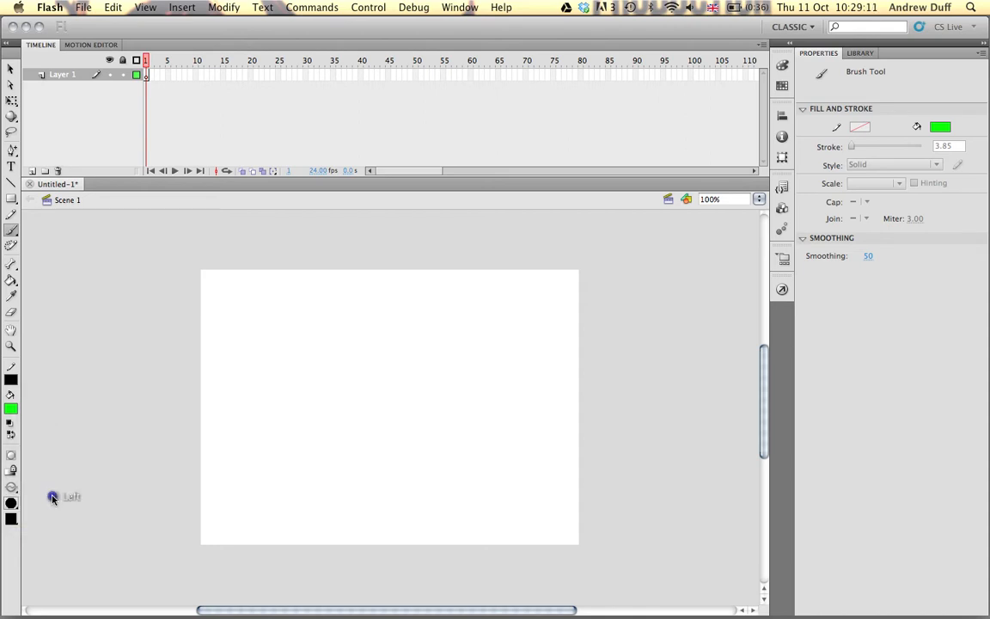
{"action": "left_click", "coordinate": [10, 408]}
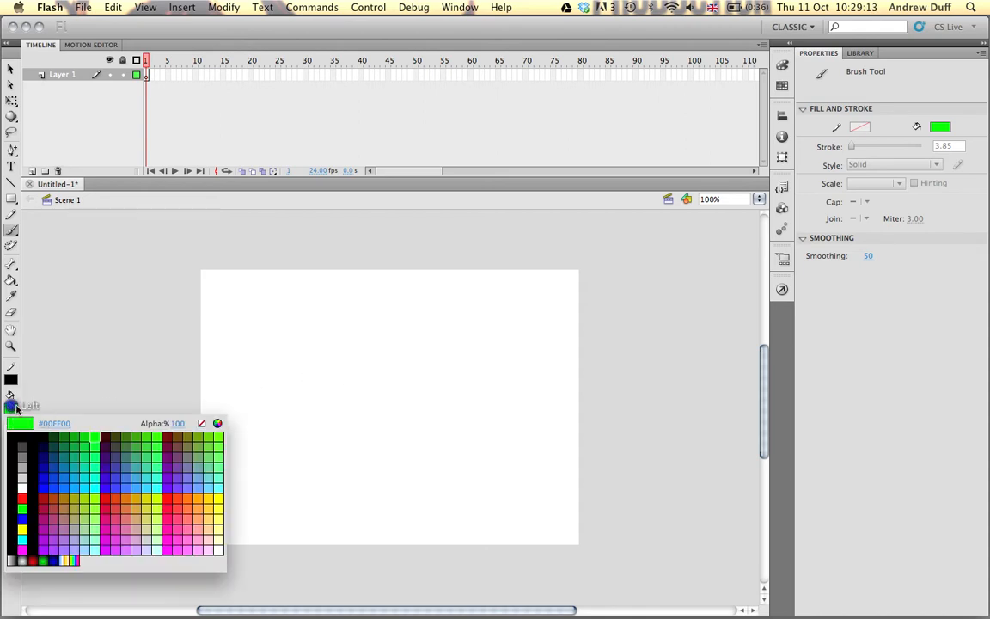
{"action": "left_click", "coordinate": [22, 499]}
{"action": "mouse_move", "coordinate": [259, 353]}
{"action": "left_mouse_down"}
{"action": "mouse_move", "coordinate": [267, 432]}
{"action": "mouse_move", "coordinate": [199, 464]}
{"action": "mouse_move", "coordinate": [274, 327]}
{"action": "mouse_move", "coordinate": [318, 400]}
{"action": "mouse_move", "coordinate": [403, 434]}
{"action": "mouse_move", "coordinate": [395, 436]}
{"action": "left_mouse_up"}
{"action": "mouse_move", "coordinate": [379, 306]}
{"action": "left_mouse_down"}
{"action": "mouse_move", "coordinate": [373, 377]}
{"action": "mouse_move", "coordinate": [344, 339]}
{"action": "mouse_move", "coordinate": [357, 372]}
{"action": "left_mouse_up"}
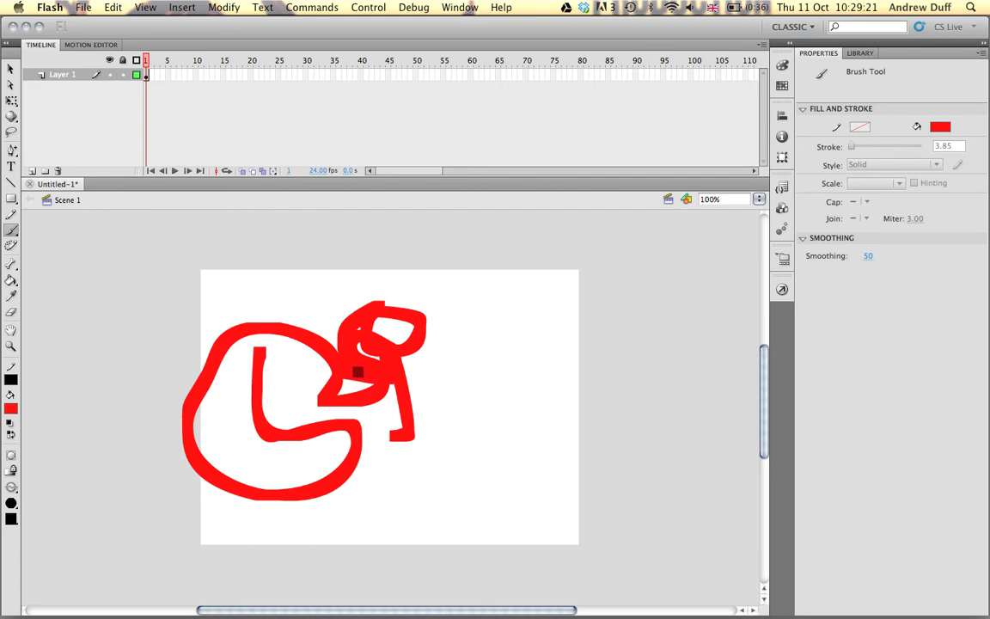
Select the red painted shape and examine its fill and stroke properties and the available fill colours
{"action": "left_click", "coordinate": [9, 69]}
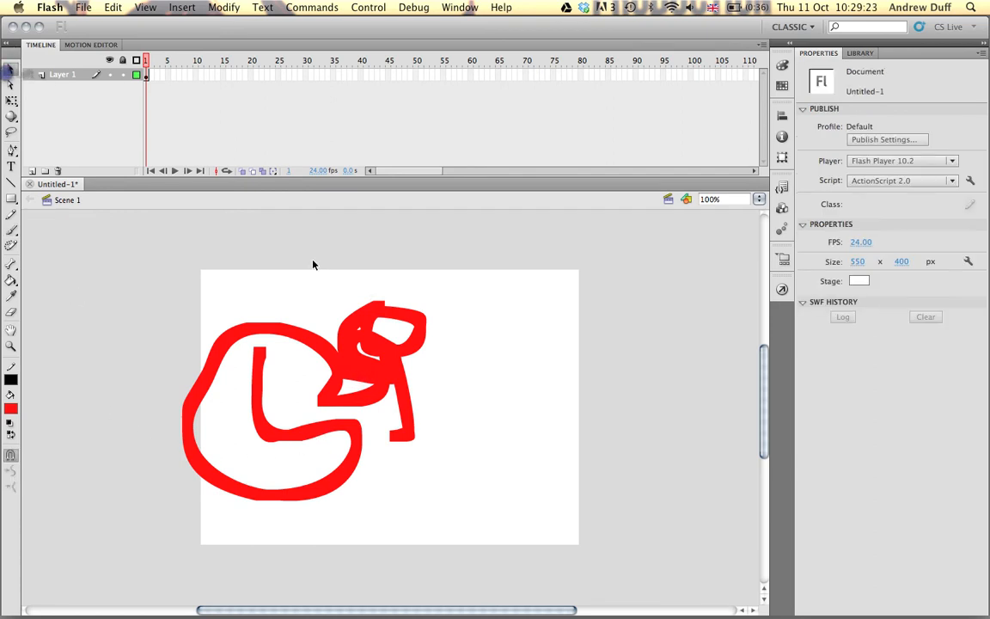
{"action": "left_click", "coordinate": [350, 344]}
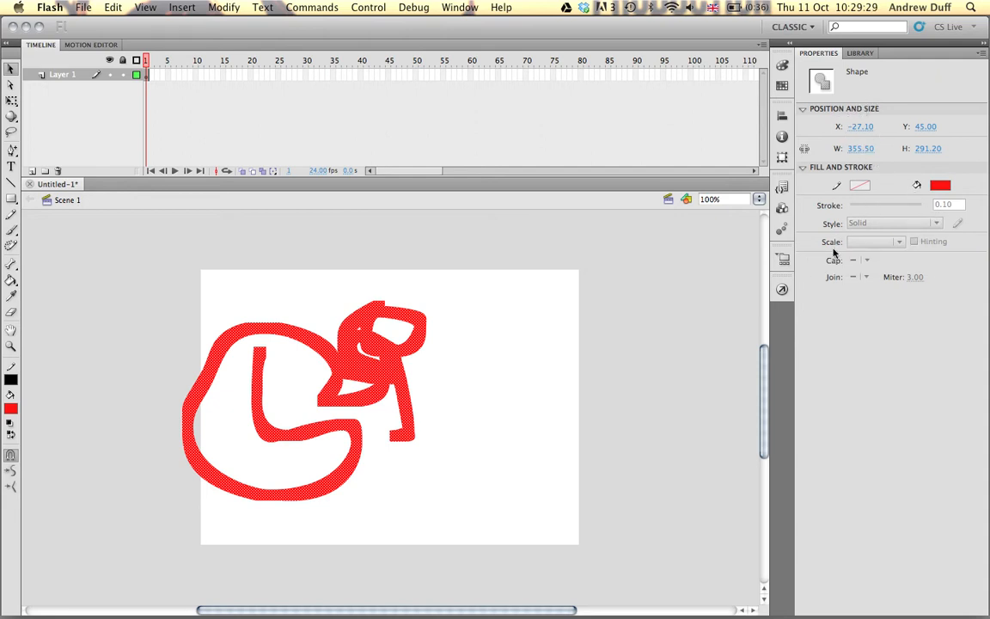
{"action": "left_click", "coordinate": [942, 185]}
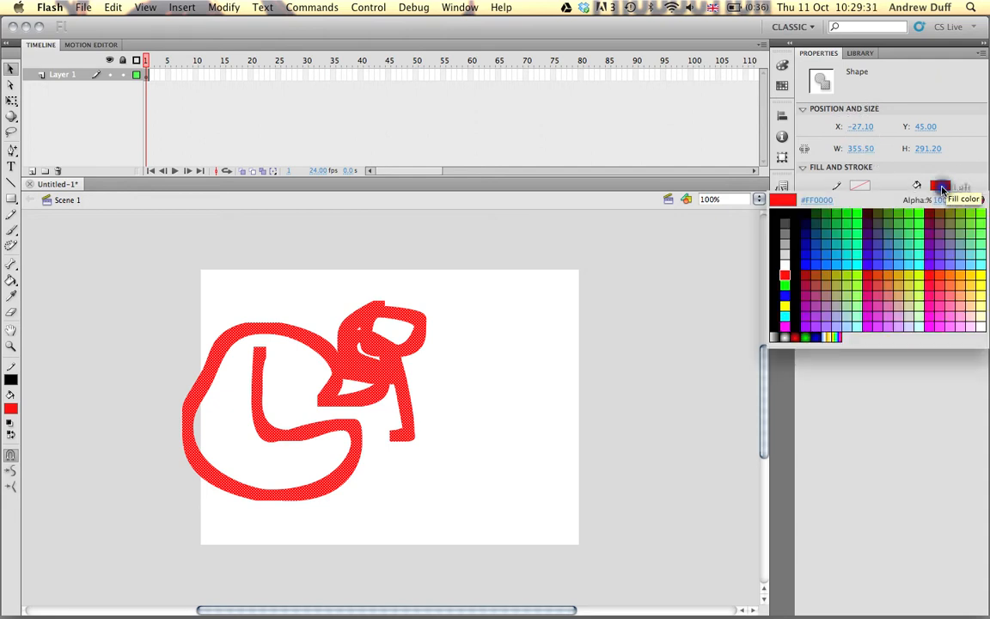
{"action": "left_click", "coordinate": [943, 188]}
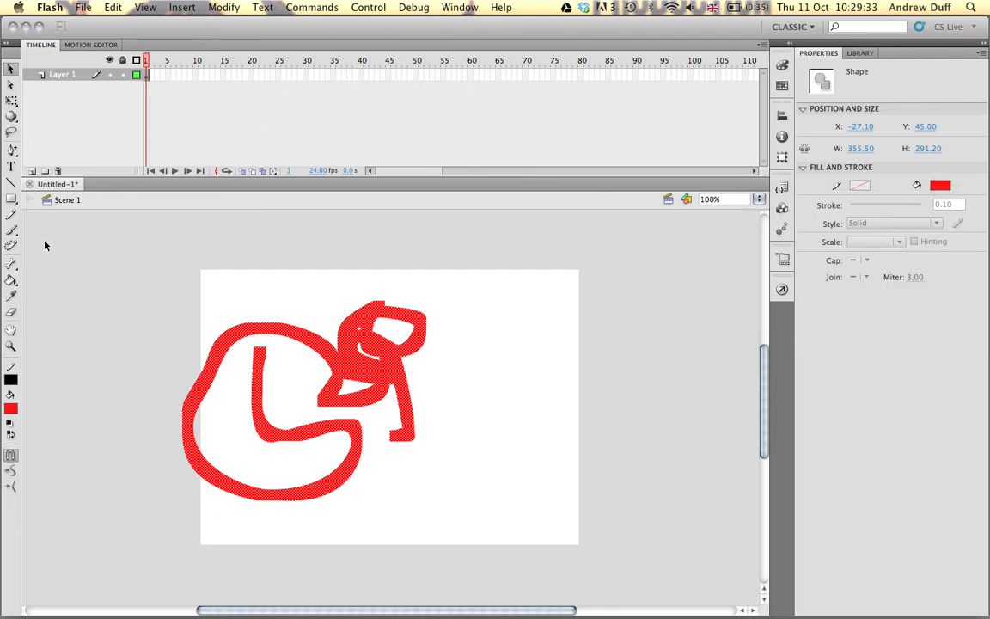
Sketch a tall looping black scribble with the Pencil tool to the right of the red shape and select the whole scribble
{"action": "left_click", "coordinate": [11, 215]}
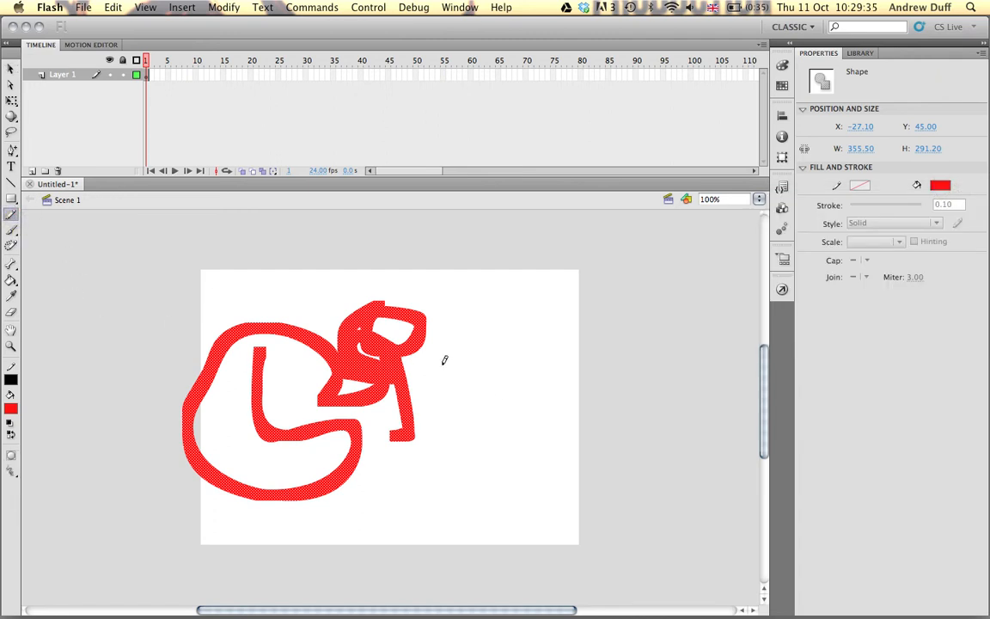
{"action": "mouse_move", "coordinate": [505, 324]}
{"action": "left_mouse_down"}
{"action": "mouse_move", "coordinate": [482, 347]}
{"action": "mouse_move", "coordinate": [506, 453]}
{"action": "mouse_move", "coordinate": [499, 495]}
{"action": "mouse_move", "coordinate": [544, 467]}
{"action": "mouse_move", "coordinate": [500, 365]}
{"action": "left_mouse_up"}
{"action": "key", "text": "v"}
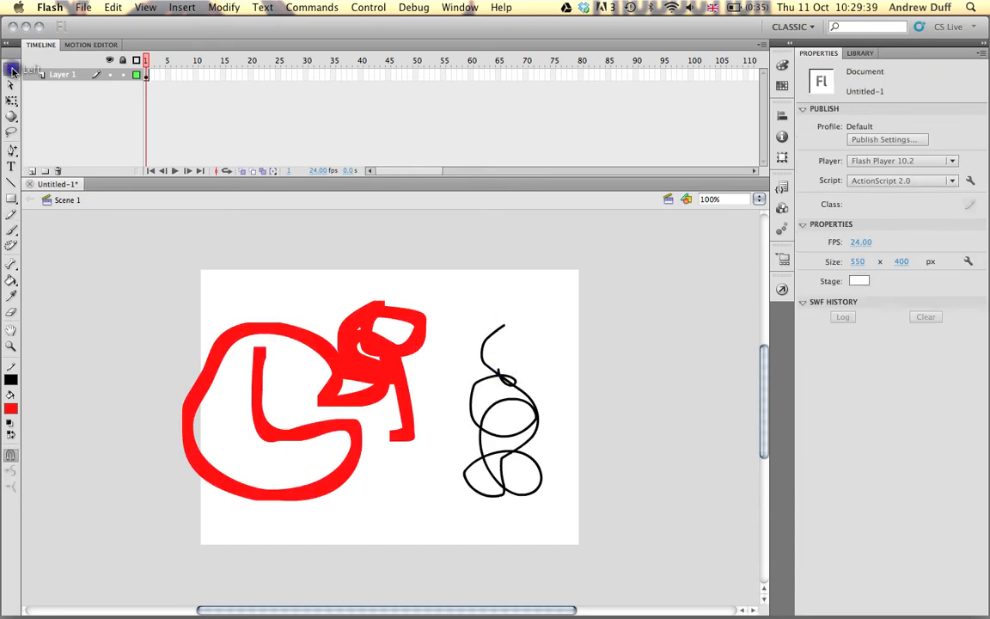
{"action": "double_click", "coordinate": [507, 378]}
{"action": "mouse_move", "coordinate": [454, 297]}
{"action": "left_mouse_down"}
{"action": "mouse_move", "coordinate": [526, 511]}
{"action": "mouse_move", "coordinate": [555, 513]}
{"action": "left_mouse_up"}
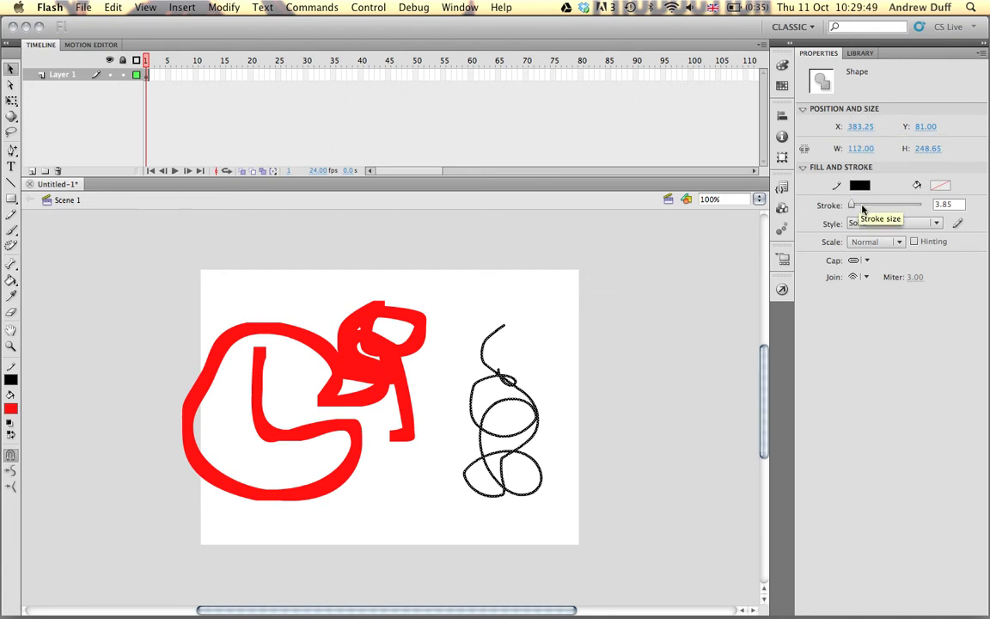
Set the scribble's stroke size to 15.35 and its style to Dashed, and deselect it
{"action": "left_click_drag", "start_coordinate": [853, 204], "coordinate": [855, 205]}
{"action": "left_click", "coordinate": [891, 222]}
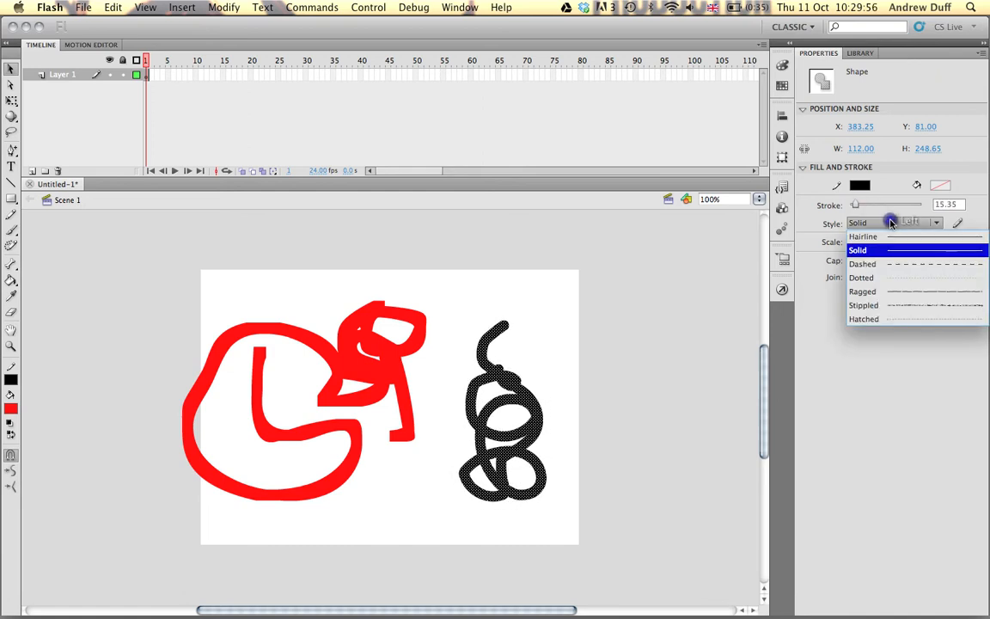
{"action": "left_click", "coordinate": [879, 264]}
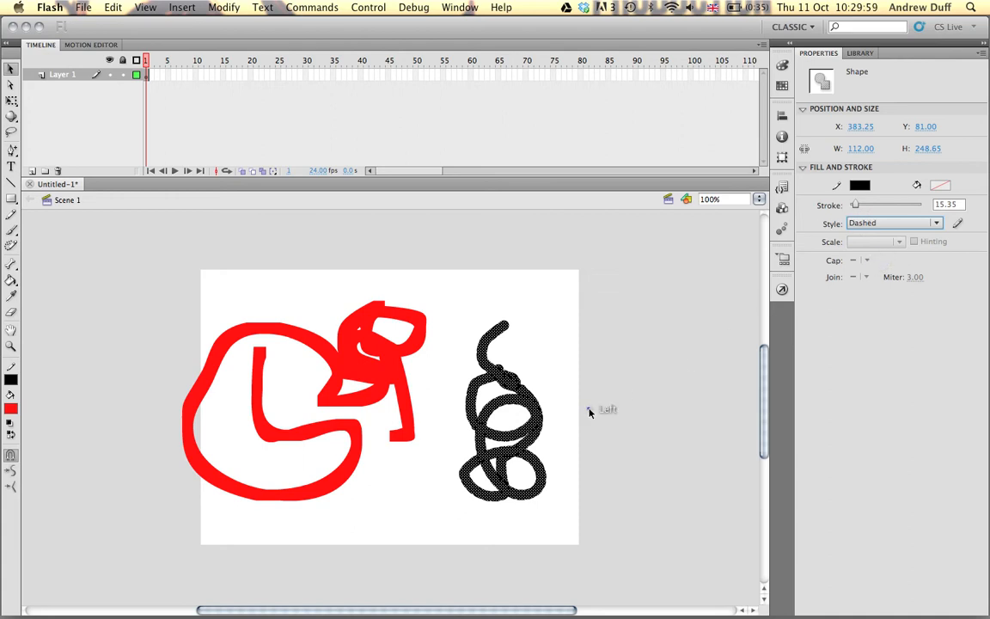
{"action": "left_click", "coordinate": [589, 410]}
Select the whole black scribble again, change its stroke style to Dotted, and deselect it
{"action": "mouse_move", "coordinate": [445, 303]}
{"action": "left_mouse_down"}
{"action": "mouse_move", "coordinate": [522, 471]}
{"action": "mouse_move", "coordinate": [570, 522]}
{"action": "left_mouse_up"}
{"action": "left_click", "coordinate": [875, 221]}
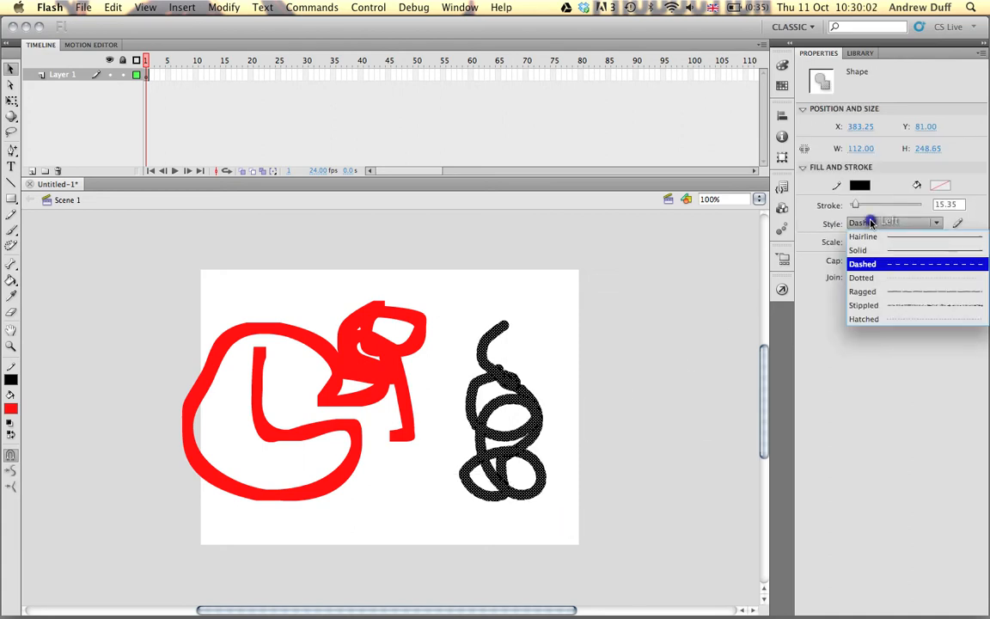
{"action": "left_click", "coordinate": [873, 277]}
{"action": "left_click", "coordinate": [581, 349]}
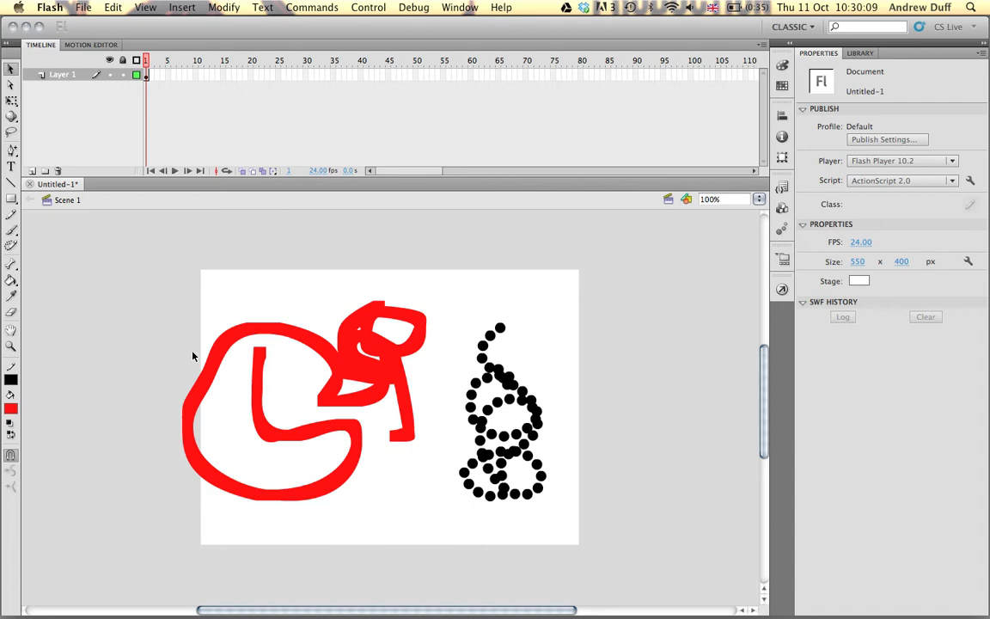
Erase the top of the red shape, most of the dotted scribble and part of the red shape's outer curve with the Eraser tool
{"action": "left_click", "coordinate": [11, 312]}
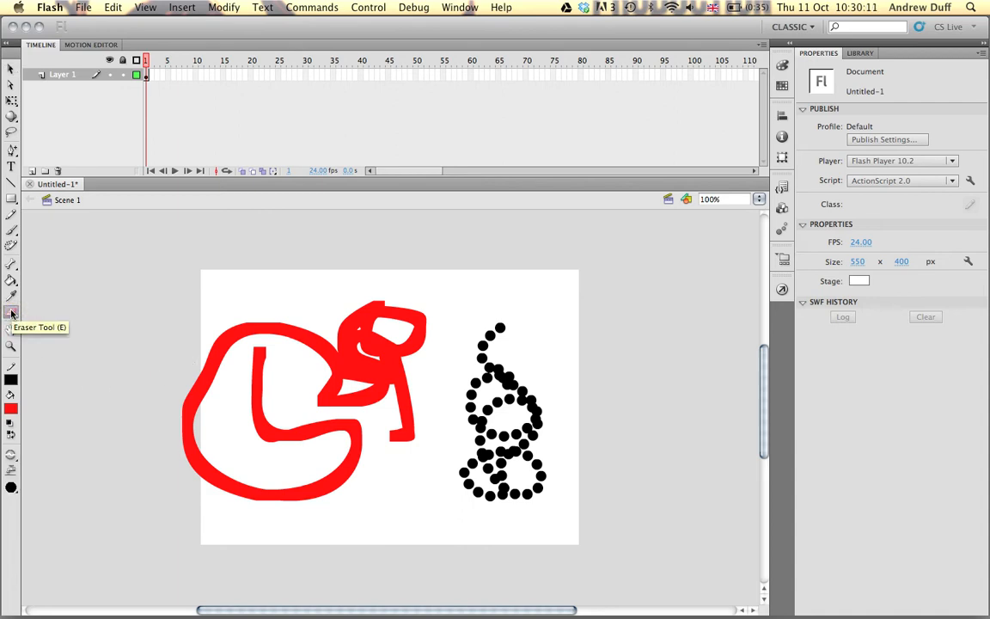
{"action": "mouse_move", "coordinate": [418, 303]}
{"action": "left_mouse_down"}
{"action": "mouse_move", "coordinate": [404, 309]}
{"action": "mouse_move", "coordinate": [421, 305]}
{"action": "mouse_move", "coordinate": [412, 320]}
{"action": "mouse_move", "coordinate": [378, 288]}
{"action": "mouse_move", "coordinate": [356, 311]}
{"action": "left_mouse_up"}
{"action": "left_click", "coordinate": [361, 321]}
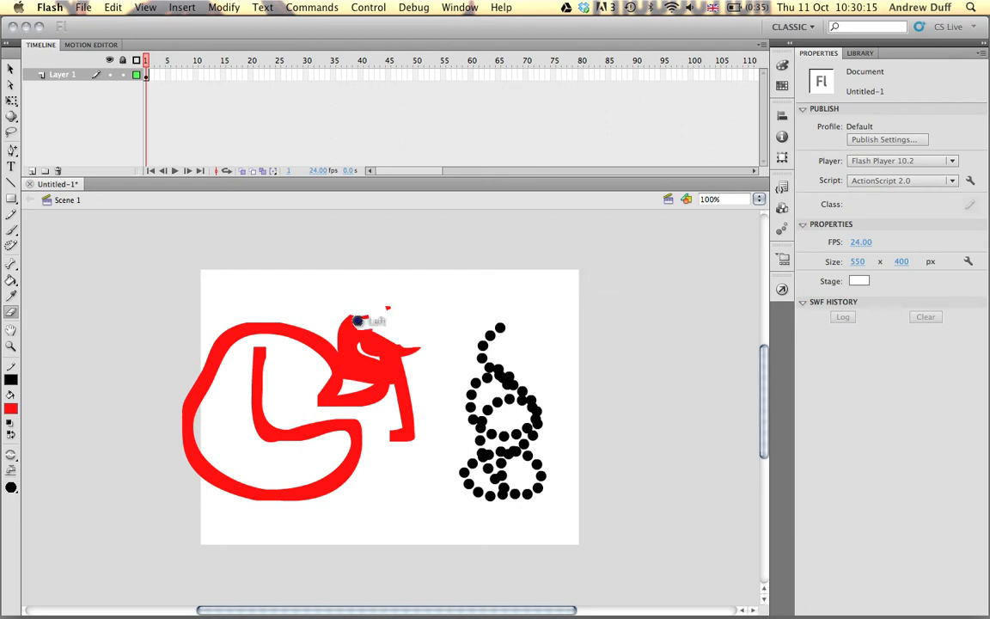
{"action": "mouse_move", "coordinate": [504, 328]}
{"action": "left_mouse_down"}
{"action": "mouse_move", "coordinate": [483, 343]}
{"action": "mouse_move", "coordinate": [491, 346]}
{"action": "mouse_move", "coordinate": [477, 369]}
{"action": "mouse_move", "coordinate": [510, 392]}
{"action": "mouse_move", "coordinate": [465, 390]}
{"action": "mouse_move", "coordinate": [463, 403]}
{"action": "mouse_move", "coordinate": [497, 437]}
{"action": "mouse_move", "coordinate": [556, 442]}
{"action": "mouse_move", "coordinate": [498, 402]}
{"action": "mouse_move", "coordinate": [520, 419]}
{"action": "mouse_move", "coordinate": [515, 429]}
{"action": "mouse_move", "coordinate": [496, 419]}
{"action": "mouse_move", "coordinate": [482, 444]}
{"action": "mouse_move", "coordinate": [477, 514]}
{"action": "mouse_move", "coordinate": [510, 474]}
{"action": "mouse_move", "coordinate": [557, 472]}
{"action": "mouse_move", "coordinate": [479, 467]}
{"action": "mouse_move", "coordinate": [502, 433]}
{"action": "left_mouse_up"}
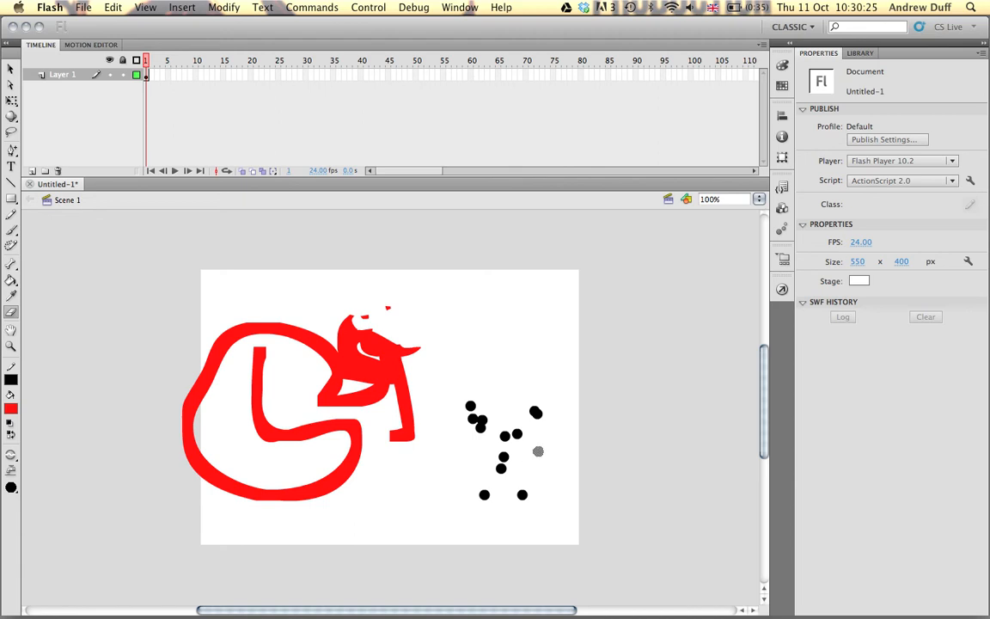
{"action": "mouse_move", "coordinate": [470, 400]}
{"action": "left_mouse_down"}
{"action": "mouse_move", "coordinate": [493, 420]}
{"action": "mouse_move", "coordinate": [568, 426]}
{"action": "mouse_move", "coordinate": [509, 472]}
{"action": "left_mouse_up"}
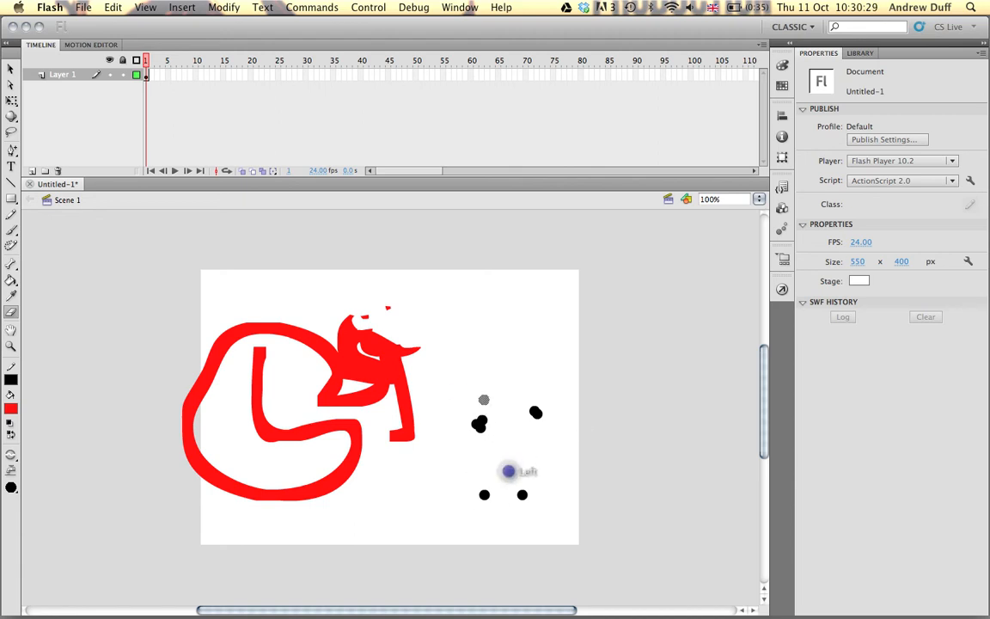
{"action": "mouse_move", "coordinate": [215, 354]}
{"action": "left_mouse_down"}
{"action": "mouse_move", "coordinate": [193, 413]}
{"action": "mouse_move", "coordinate": [200, 433]}
{"action": "mouse_move", "coordinate": [192, 406]}
{"action": "mouse_move", "coordinate": [202, 438]}
{"action": "mouse_move", "coordinate": [188, 414]}
{"action": "left_mouse_up"}
Select all the remaining red and black artwork on the stage and delete it
{"action": "left_click", "coordinate": [12, 72]}
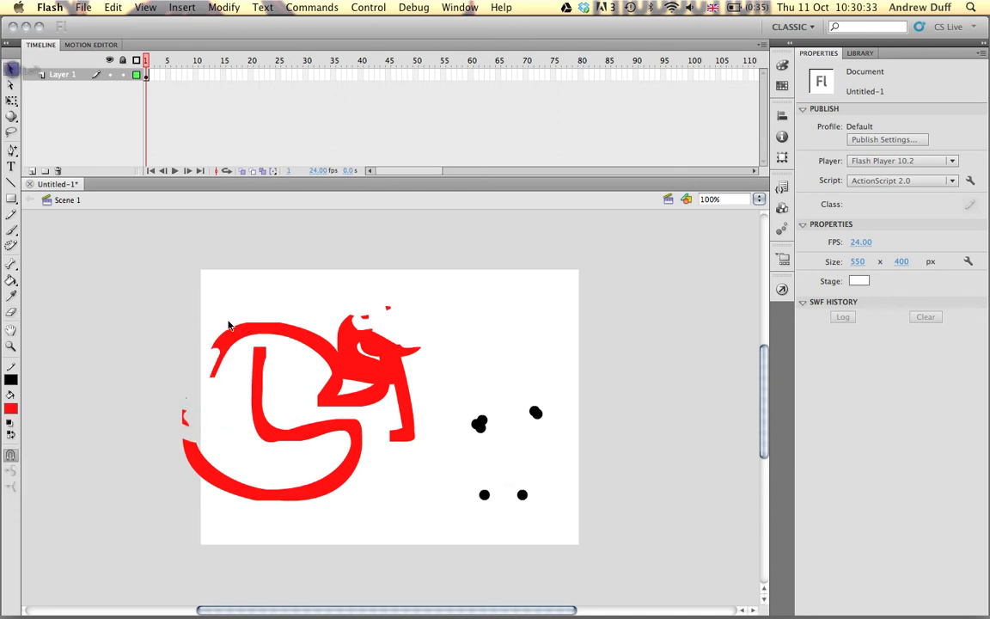
{"action": "left_click_drag", "start_coordinate": [139, 258], "coordinate": [605, 563]}
{"action": "key", "text": "Delete"}
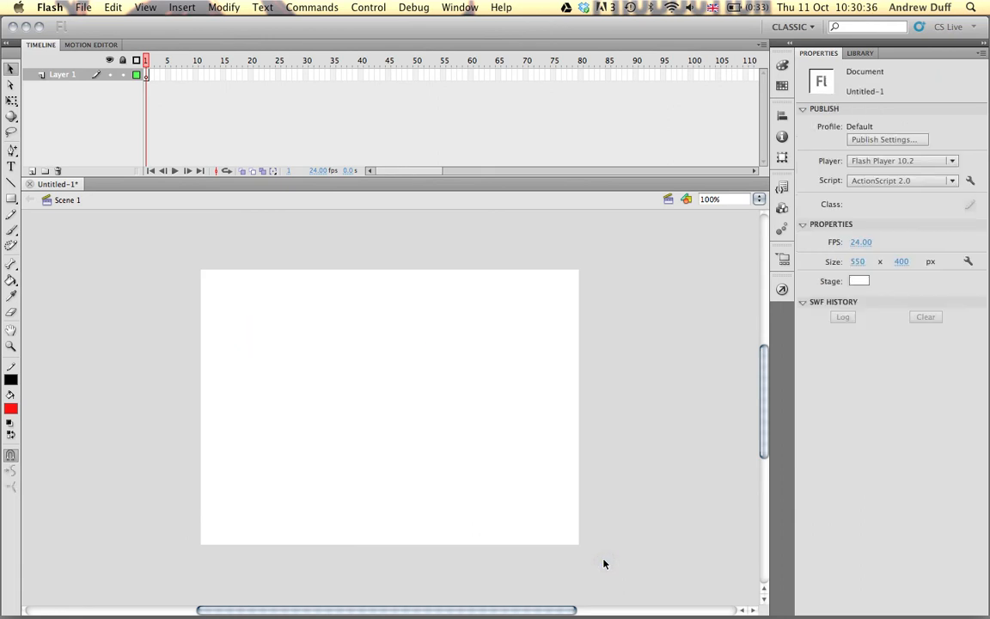
Draw a large closed four-sided outline in the left and middle part of the stage with the Pen tool
{"action": "left_click", "coordinate": [12, 151]}
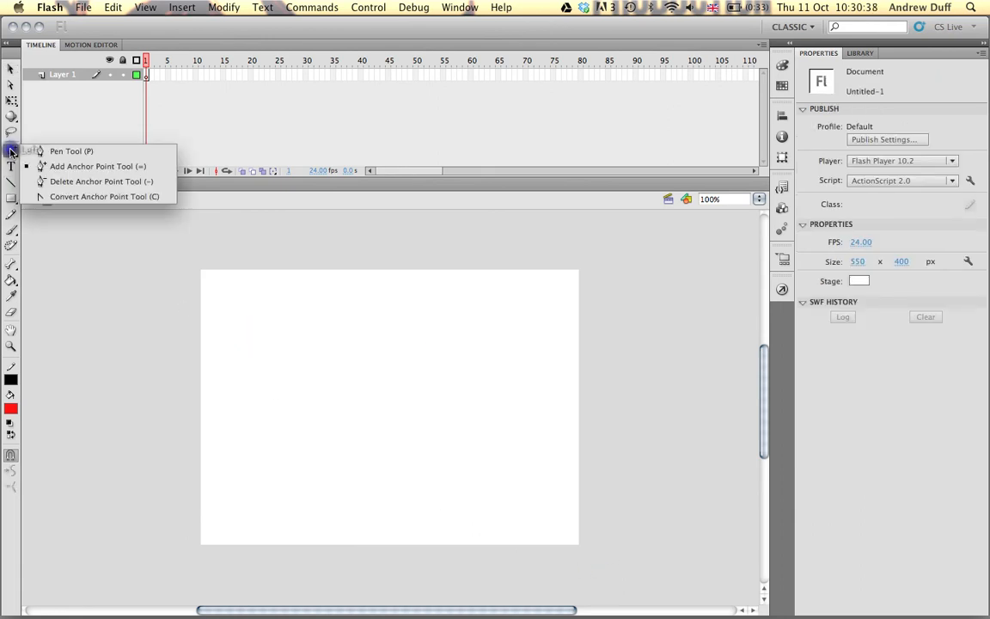
{"action": "left_click", "coordinate": [55, 152]}
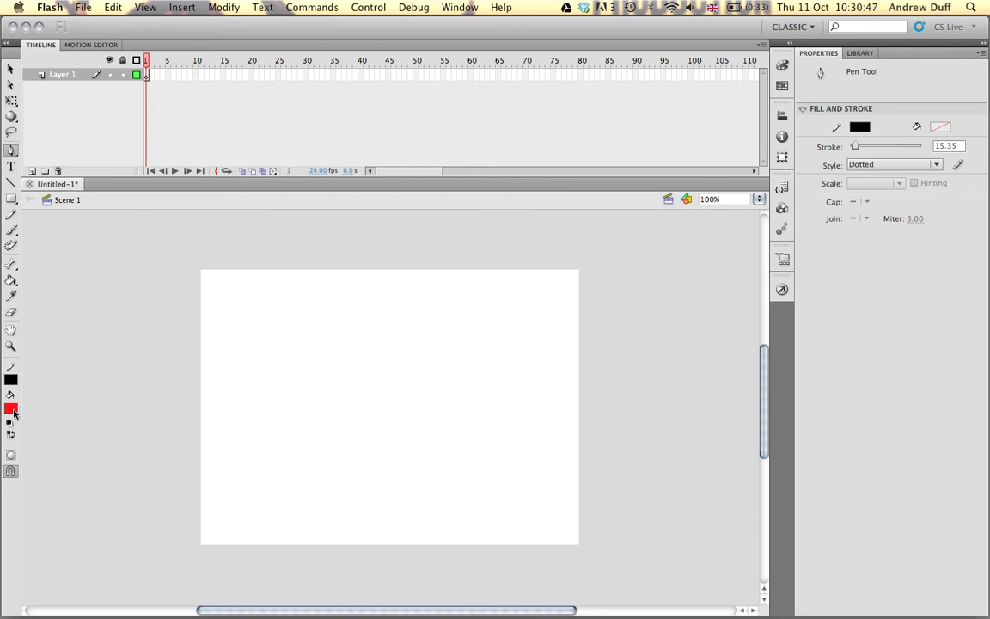
{"action": "left_click", "coordinate": [265, 319]}
{"action": "left_click", "coordinate": [261, 446]}
{"action": "left_click", "coordinate": [442, 454]}
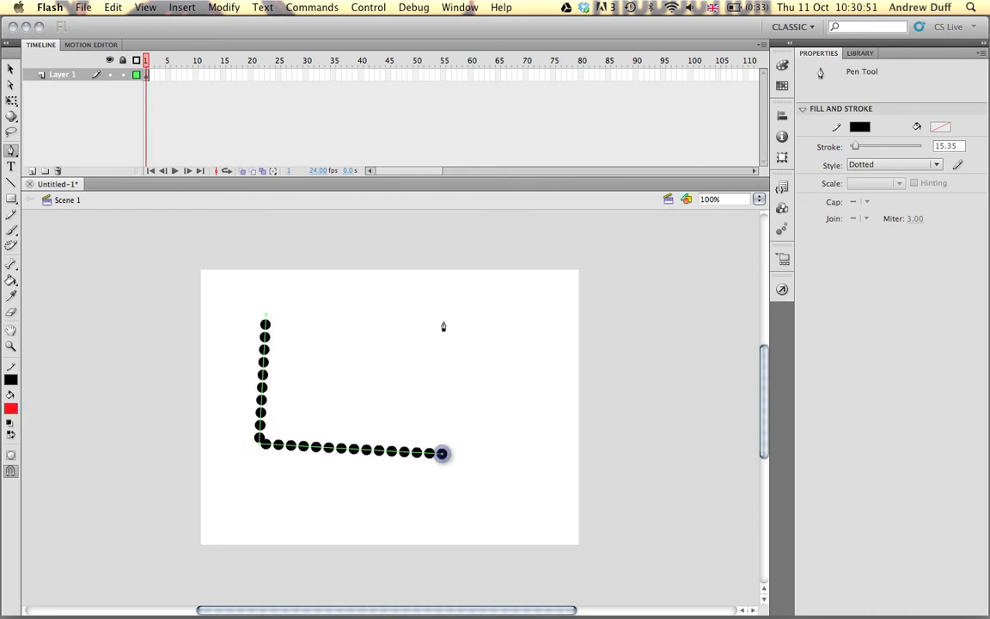
{"action": "left_click", "coordinate": [442, 321]}
{"action": "left_click", "coordinate": [265, 318]}
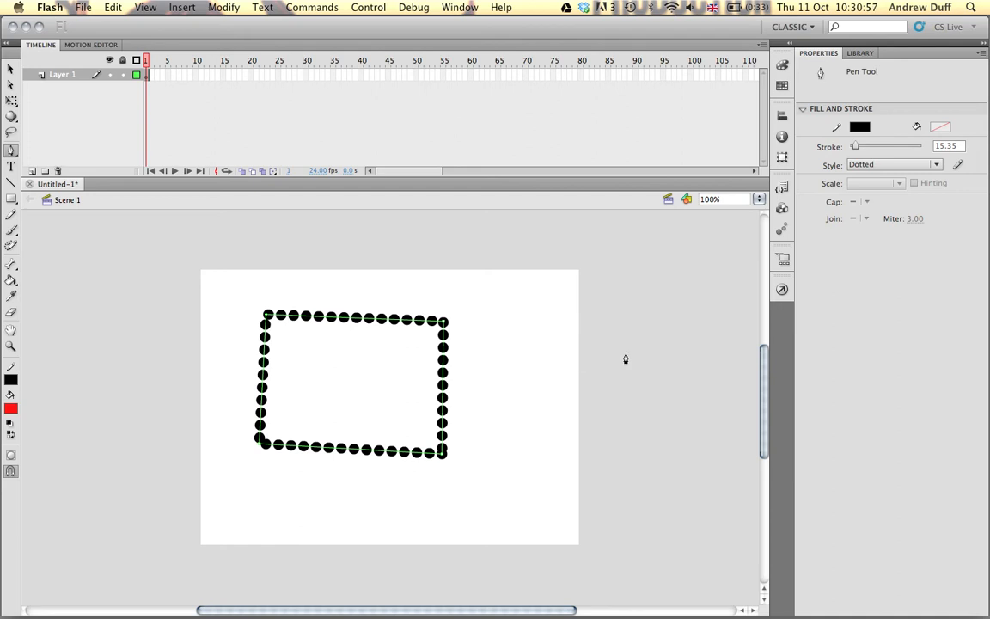
Set the Pen tool's stroke style to Solid and its stroke size to 23
{"action": "left_click", "coordinate": [906, 166]}
{"action": "left_click", "coordinate": [899, 193]}
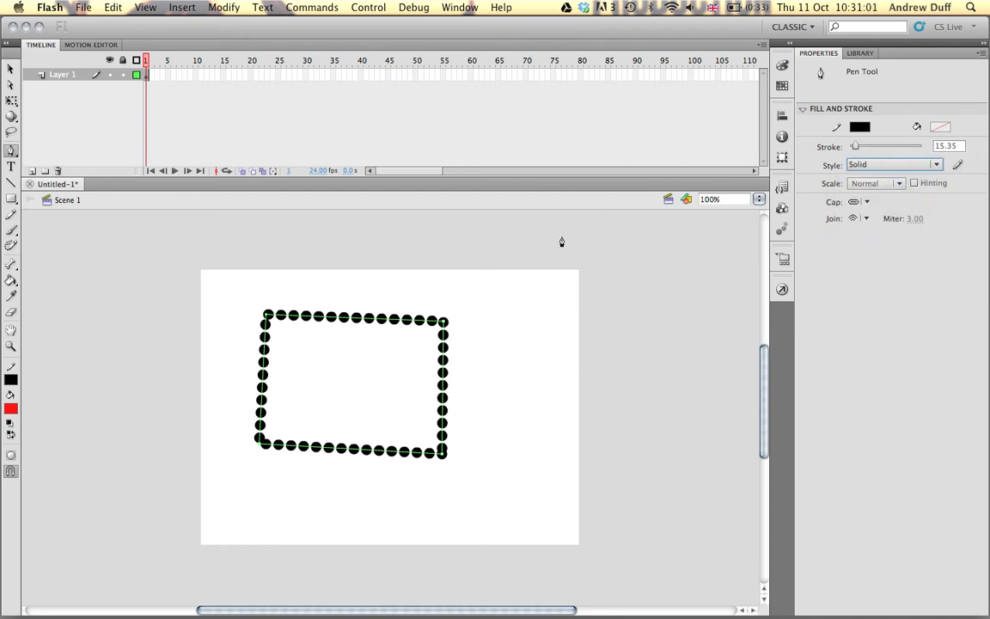
{"action": "left_click_drag", "start_coordinate": [856, 148], "coordinate": [855, 147]}
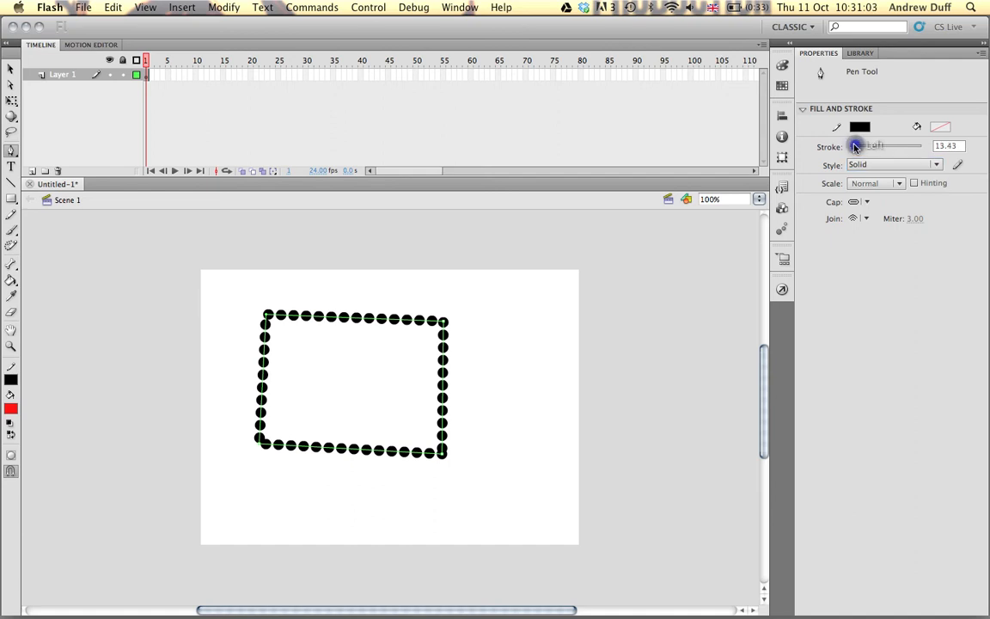
Select the whole four-sided outline, set its stroke style to Solid and its stroke size to 2, and deselect it
{"action": "left_click", "coordinate": [11, 68]}
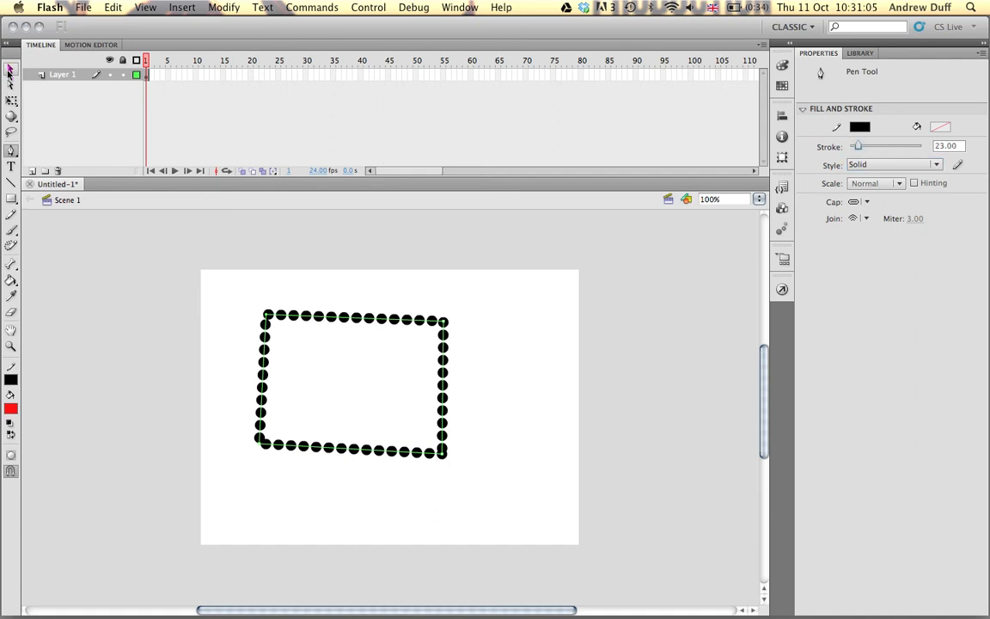
{"action": "left_click", "coordinate": [311, 283]}
{"action": "left_click_drag", "start_coordinate": [228, 290], "coordinate": [481, 482]}
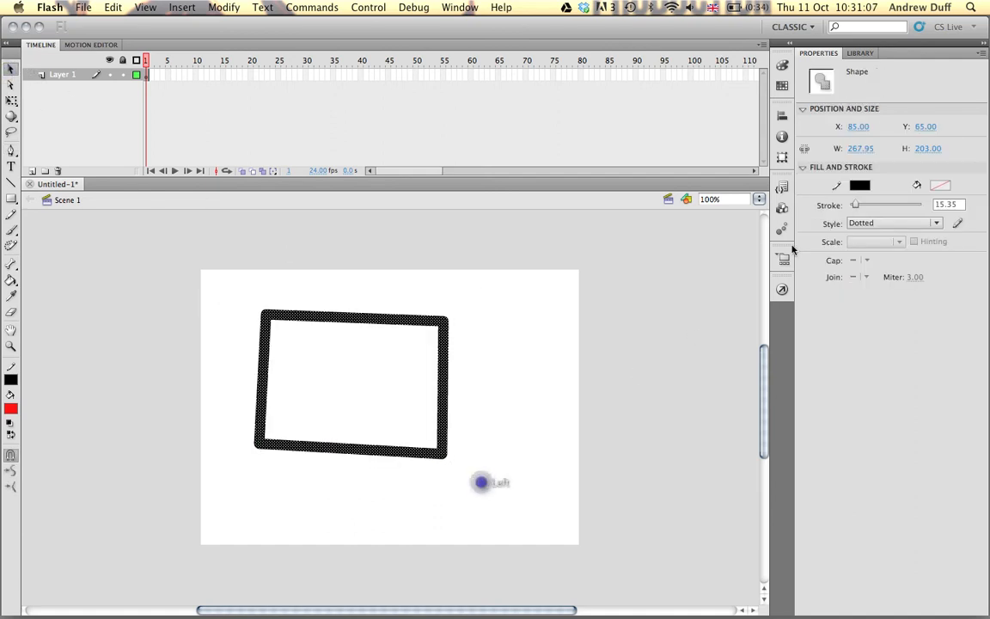
{"action": "left_click", "coordinate": [896, 228]}
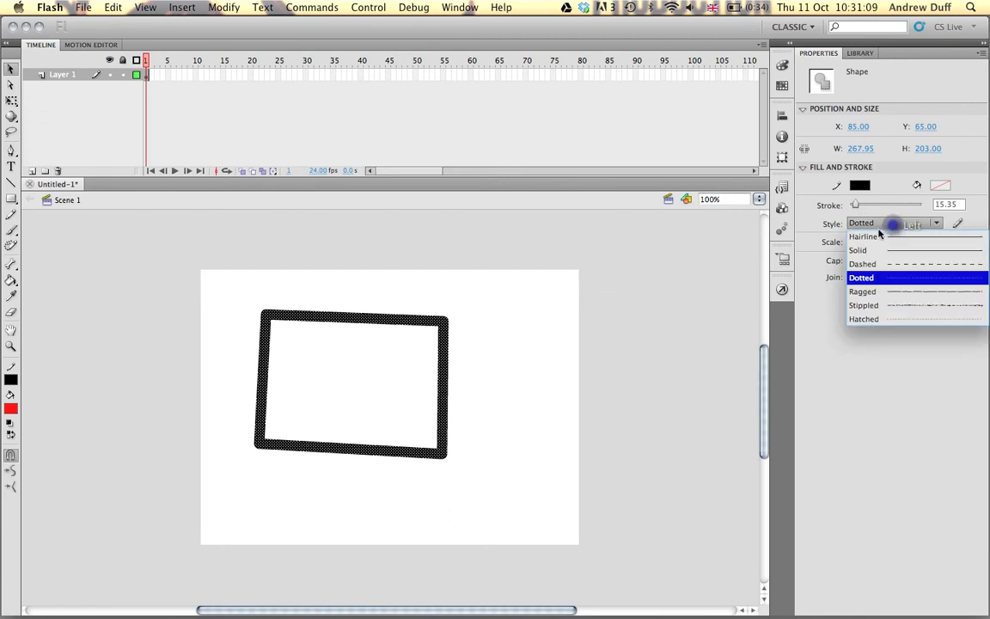
{"action": "left_click", "coordinate": [878, 250]}
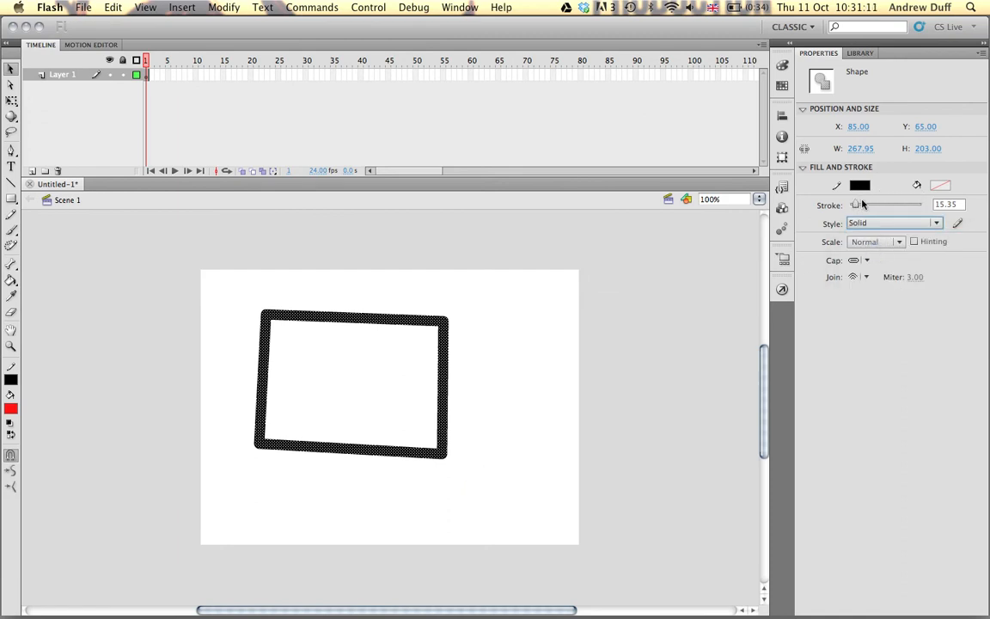
{"action": "left_click", "coordinate": [954, 204]}
{"action": "type", "text": "2"}
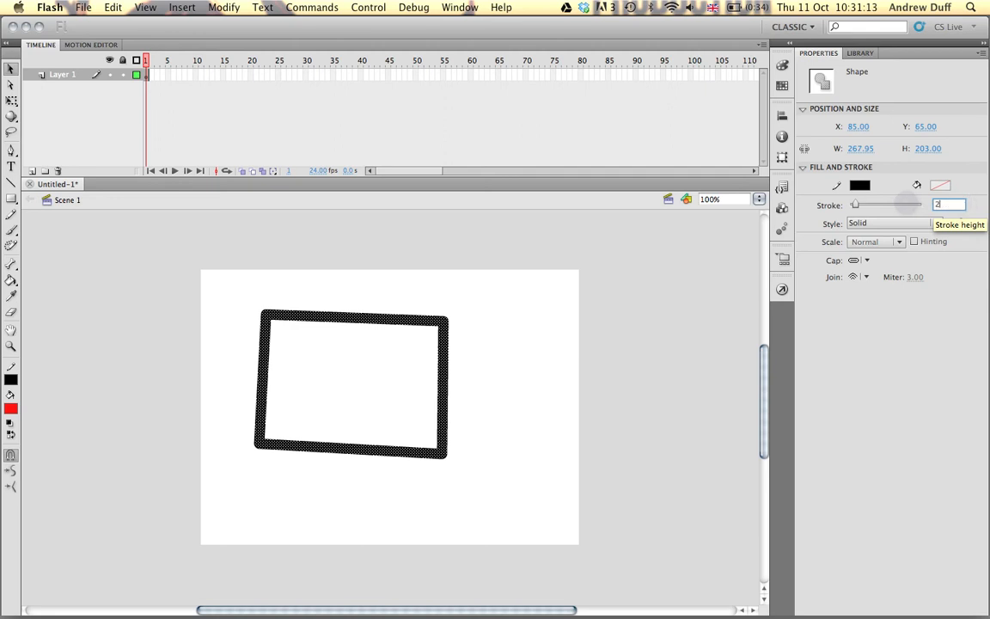
{"action": "key", "text": "Return"}
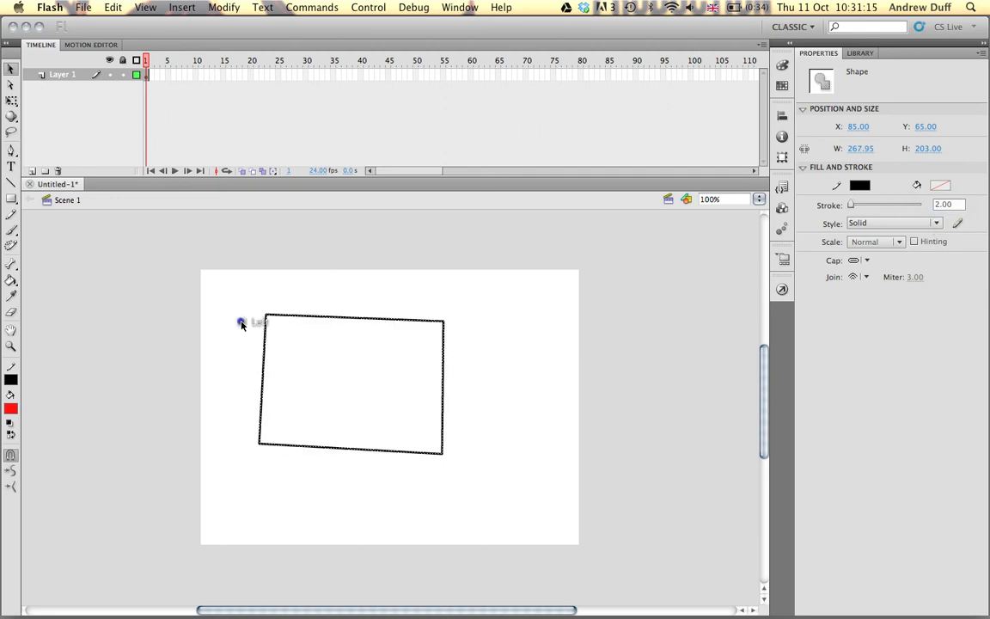
{"action": "left_click", "coordinate": [241, 324]}
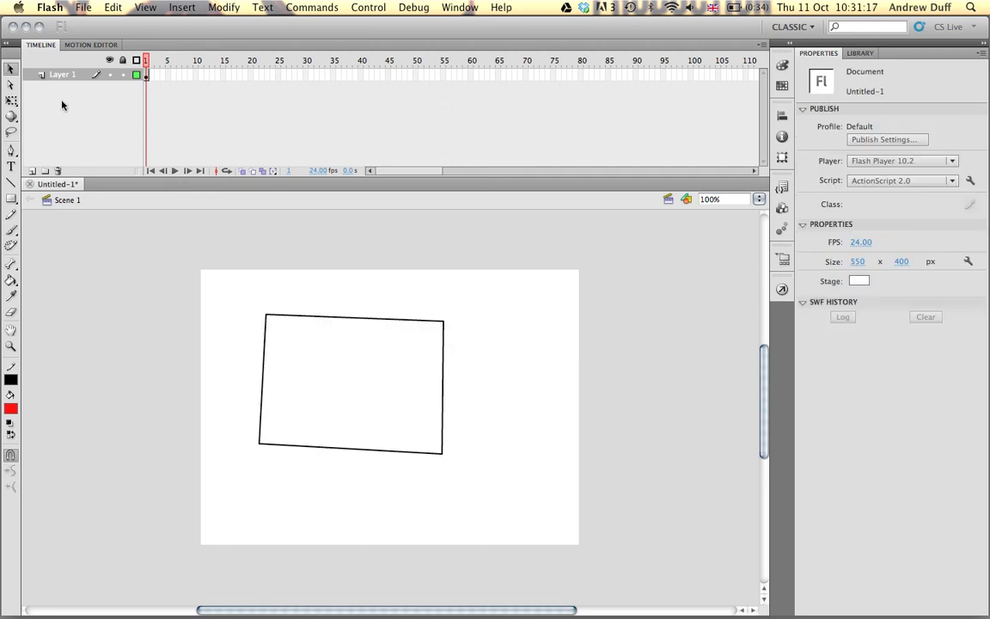
Draw a smaller closed four-sided outline to the right of the large one with the Pen tool
{"action": "left_click", "coordinate": [11, 149]}
{"action": "left_click", "coordinate": [479, 305]}
{"action": "left_click", "coordinate": [480, 376]}
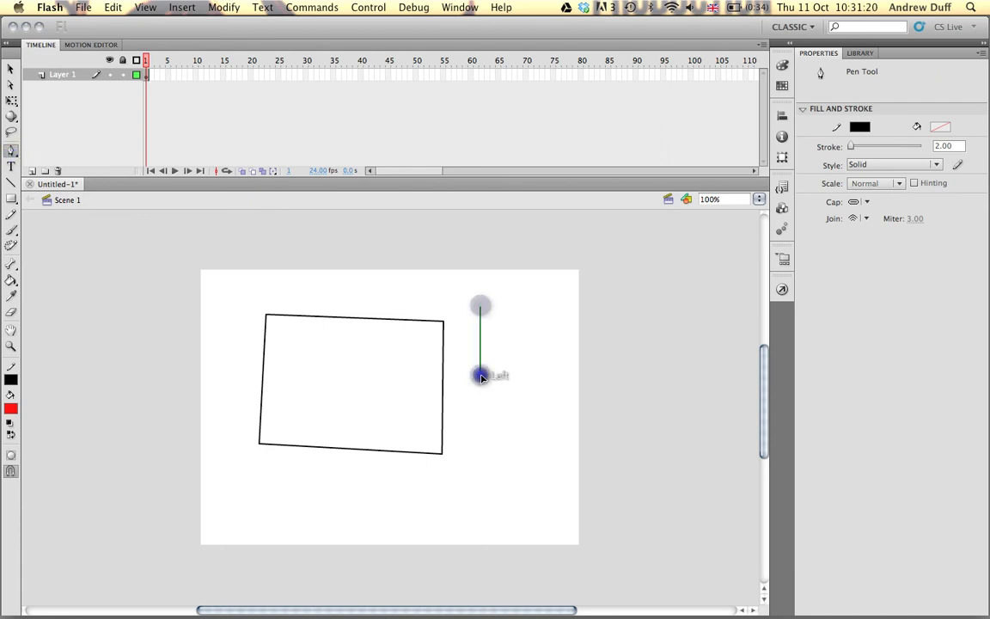
{"action": "left_click", "coordinate": [540, 377]}
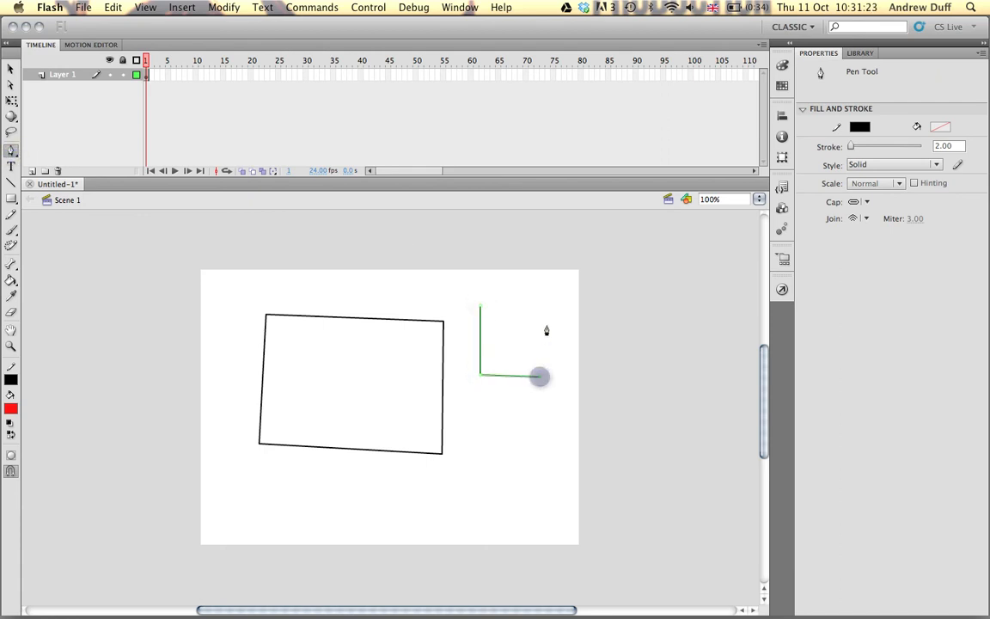
{"action": "left_click", "coordinate": [542, 306]}
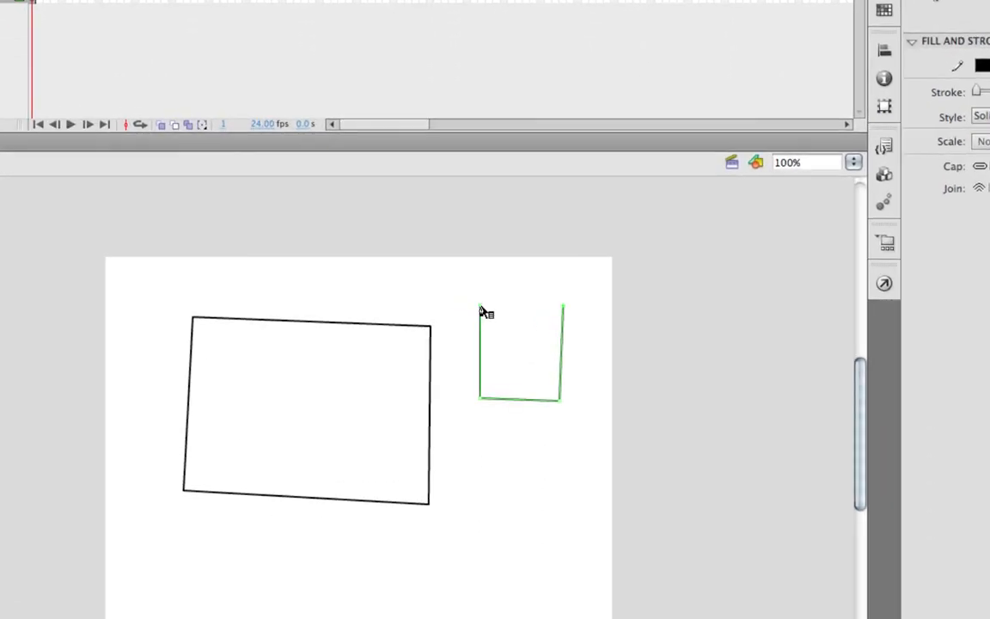
{"action": "right_click", "coordinate": [481, 308]}
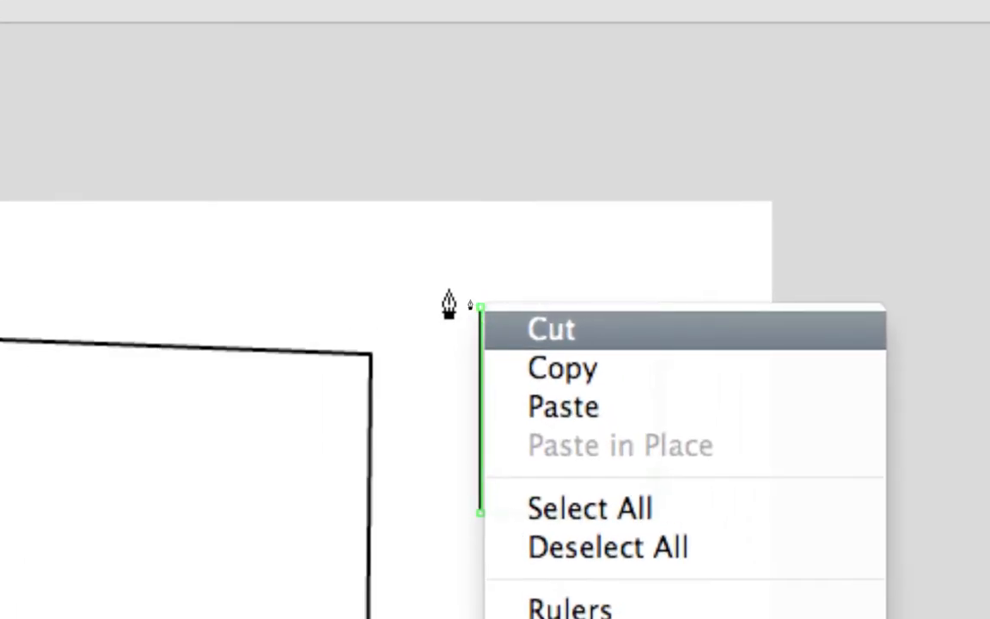
{"action": "left_click", "coordinate": [433, 330]}
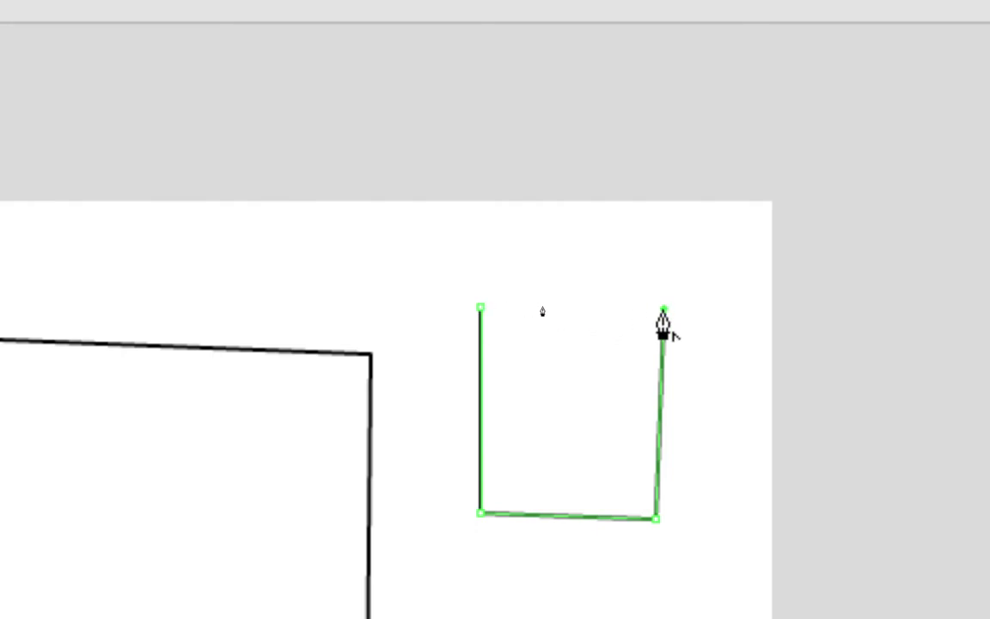
{"action": "left_click", "coordinate": [481, 307]}
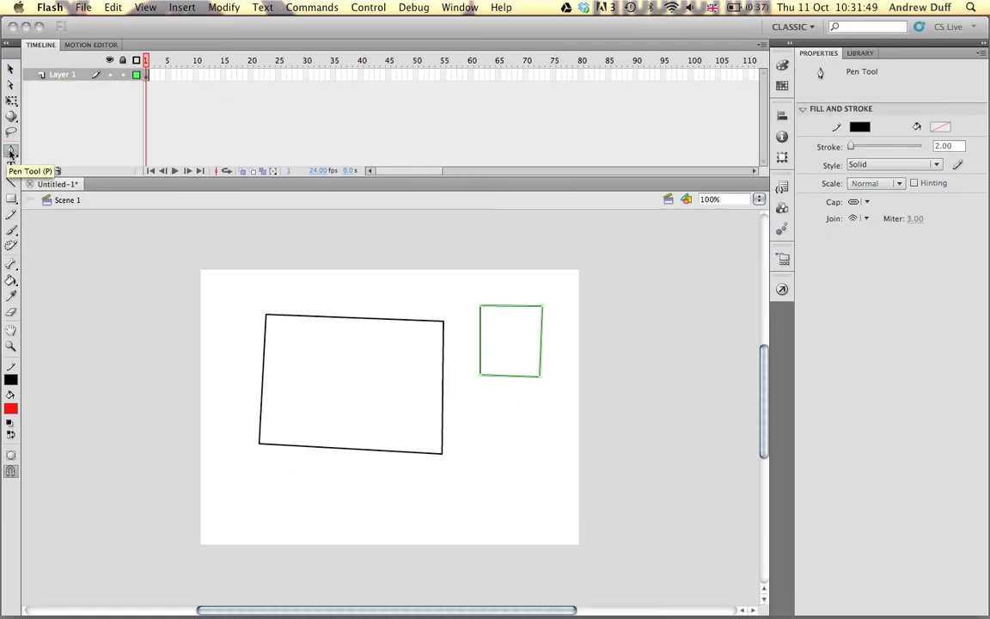
Bend the small outline's left side into an outward curve and pull its upper-left corner out with the Selection tool
{"action": "left_click", "coordinate": [11, 68]}
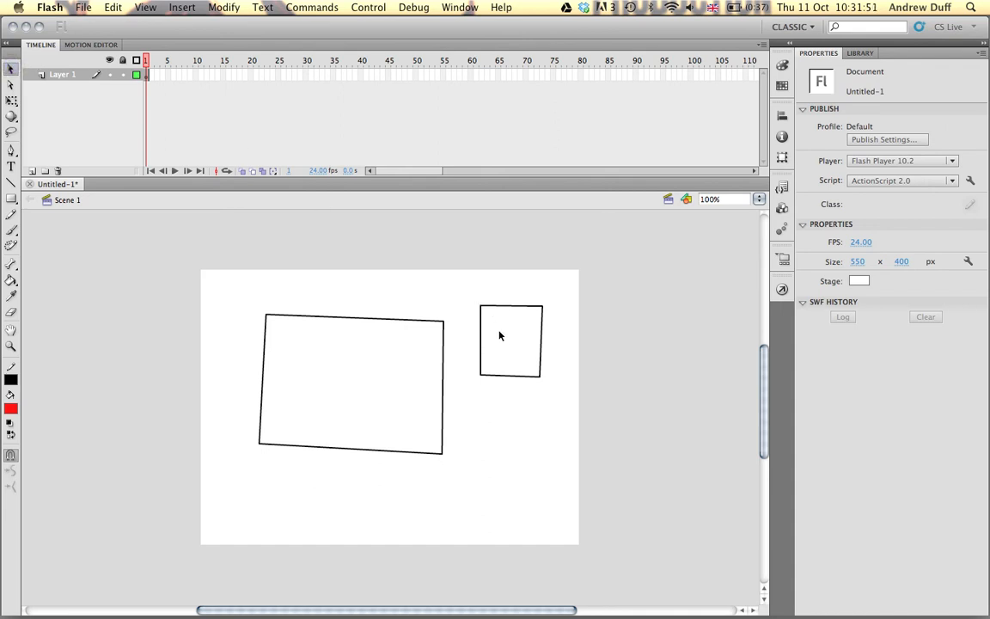
{"action": "left_click", "coordinate": [482, 338]}
{"action": "left_click", "coordinate": [471, 336]}
{"action": "left_click_drag", "start_coordinate": [482, 335], "coordinate": [469, 314]}
{"action": "left_click", "coordinate": [491, 346]}
Move the small outline's upper-right corner up and lower-right corner down with the Subselection tool, and deselect the outline
{"action": "left_click", "coordinate": [11, 87]}
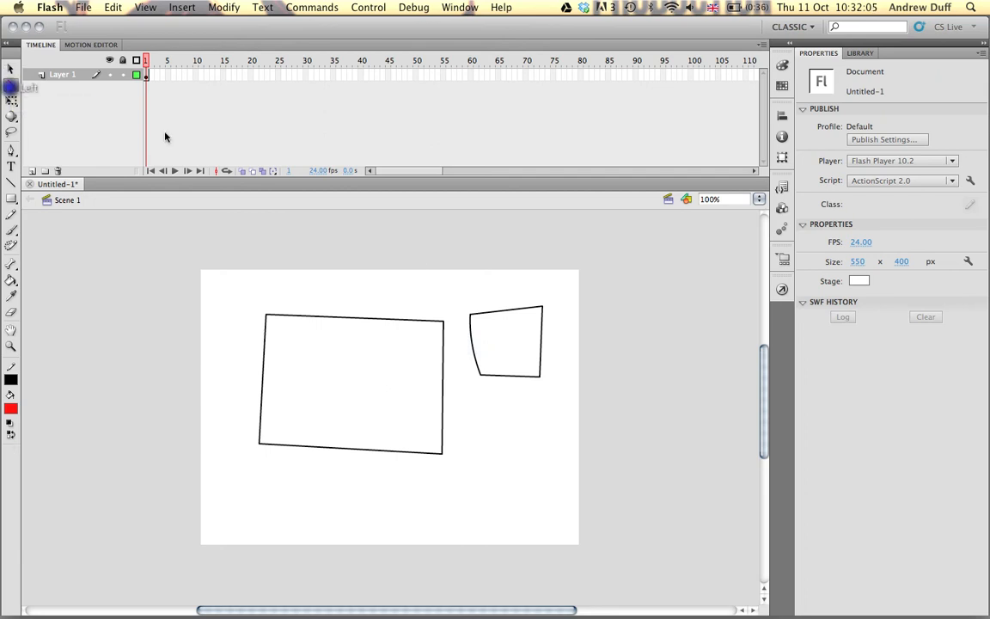
{"action": "mouse_move", "coordinate": [544, 304]}
{"action": "left_mouse_down"}
{"action": "mouse_move", "coordinate": [519, 336]}
{"action": "mouse_move", "coordinate": [542, 312]}
{"action": "mouse_move", "coordinate": [531, 340]}
{"action": "mouse_move", "coordinate": [553, 291]}
{"action": "left_mouse_up"}
{"action": "left_click_drag", "start_coordinate": [550, 408], "coordinate": [553, 379]}
{"action": "left_click_drag", "start_coordinate": [567, 286], "coordinate": [537, 386]}
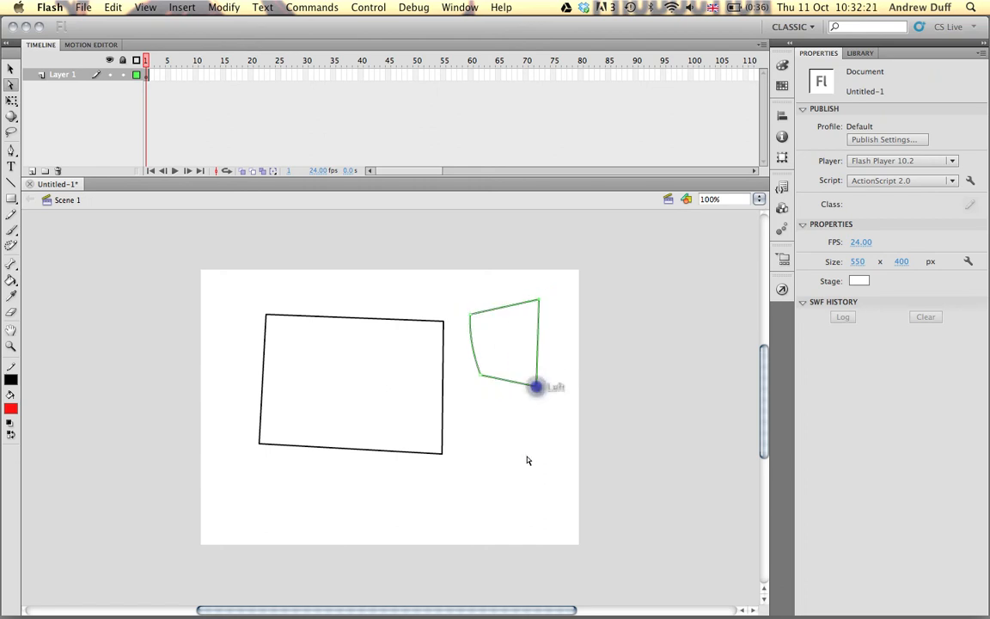
{"action": "left_click", "coordinate": [525, 456]}
Add extra anchor points along all four sides of the large outline with the Add Anchor Point tool
{"action": "left_click", "coordinate": [13, 150]}
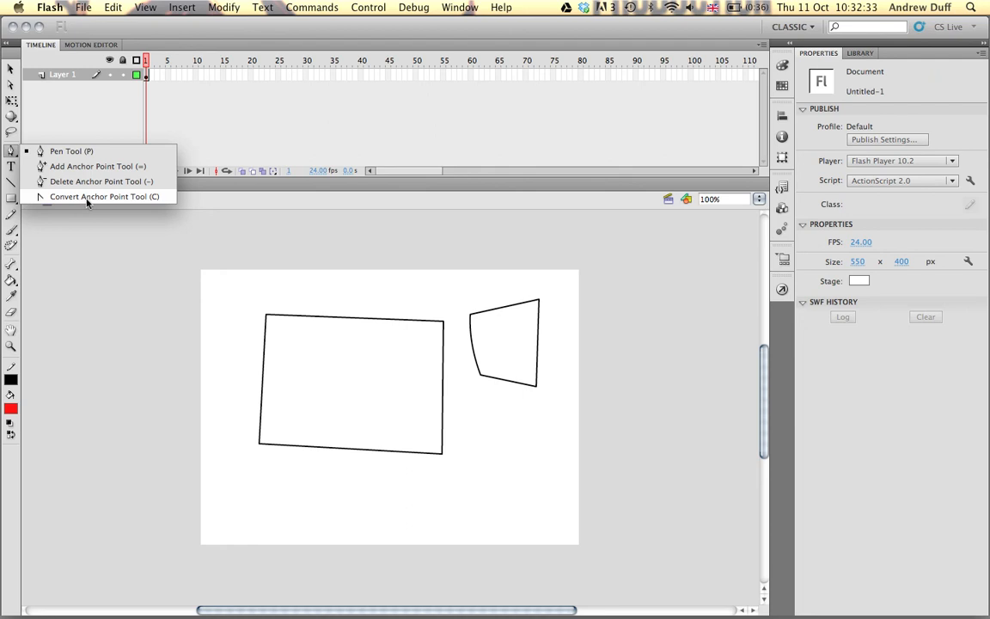
{"action": "left_click", "coordinate": [81, 168]}
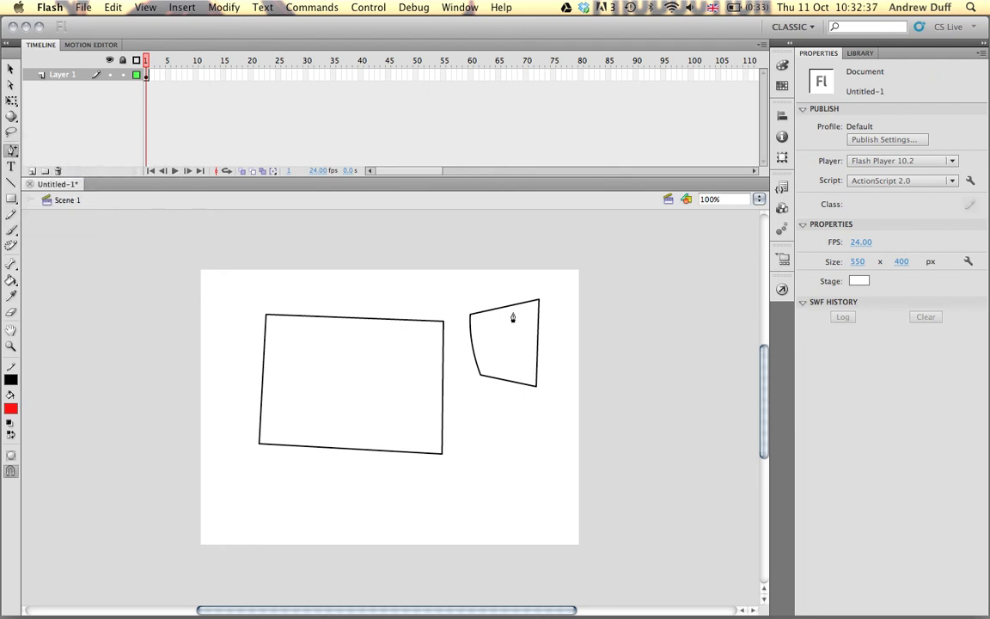
{"action": "key", "text": "super+equal"}
{"action": "key", "text": "super+equal"}
{"action": "scroll", "coordinate": [566, 374], "scroll_direction": "down", "scroll_amount": 5}
{"action": "scroll", "coordinate": [566, 372], "scroll_direction": "right", "scroll_amount": 4}
{"action": "scroll", "coordinate": [566, 372], "scroll_direction": "up", "scroll_amount": 4}
{"action": "key", "text": "super+minus"}
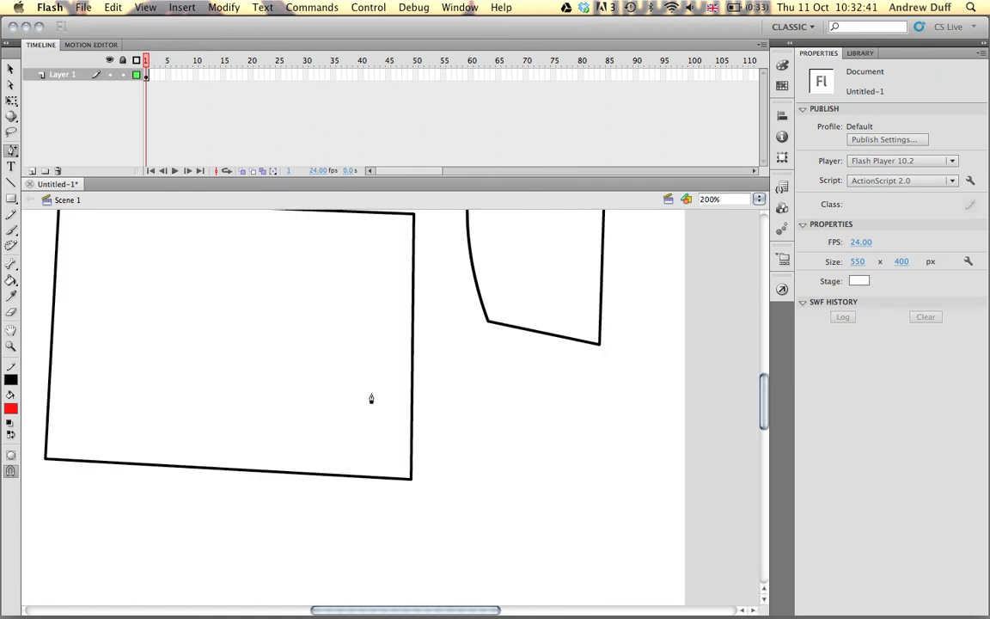
{"action": "scroll", "coordinate": [372, 398], "scroll_direction": "up", "scroll_amount": 3}
{"action": "scroll", "coordinate": [371, 398], "scroll_direction": "left", "scroll_amount": 1}
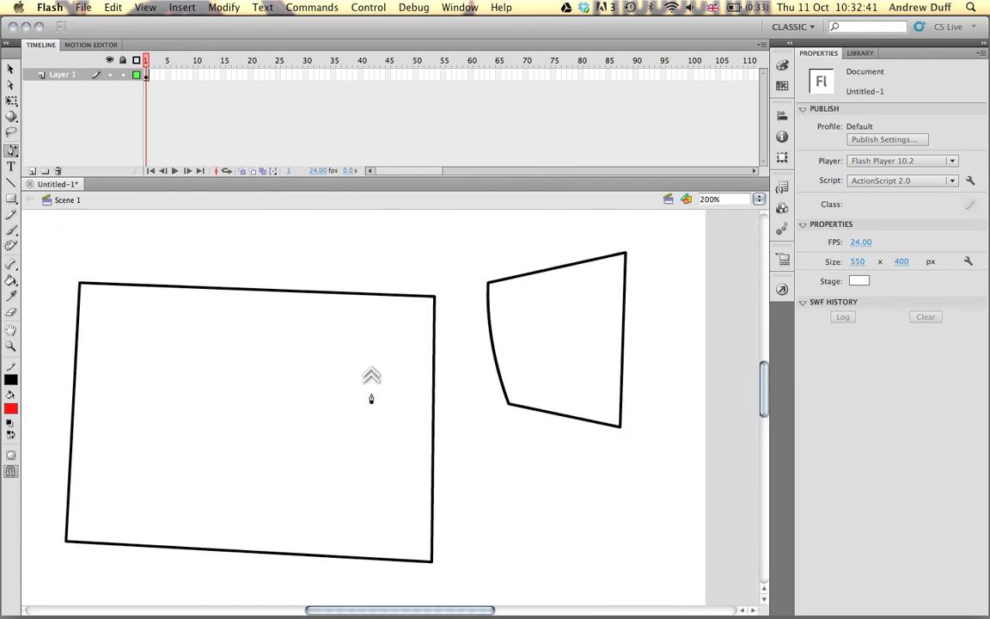
{"action": "left_click", "coordinate": [434, 432]}
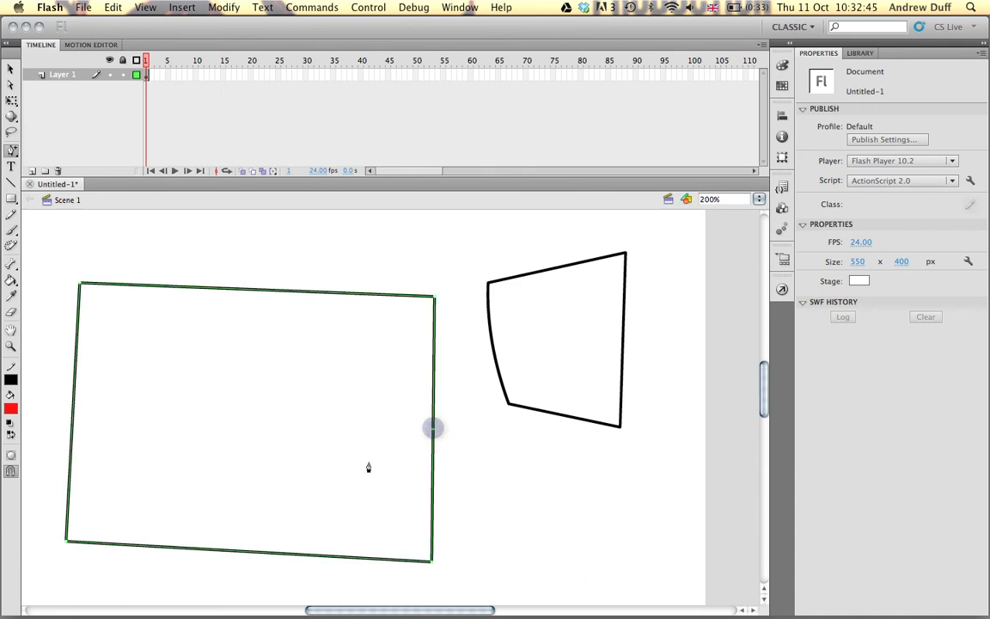
{"action": "left_click", "coordinate": [256, 291]}
{"action": "left_click", "coordinate": [346, 293]}
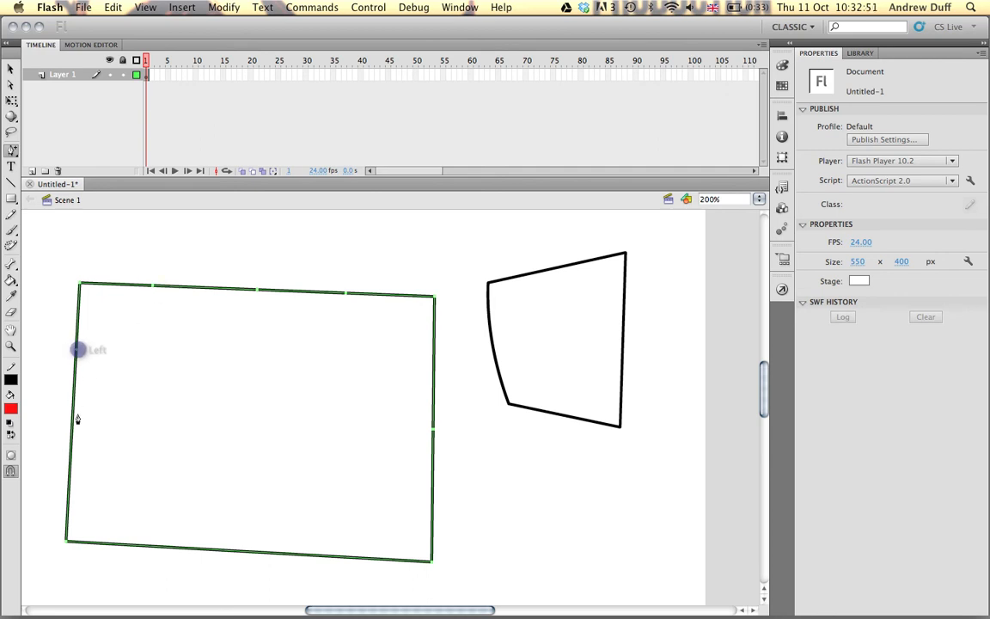
{"action": "left_click", "coordinate": [143, 546]}
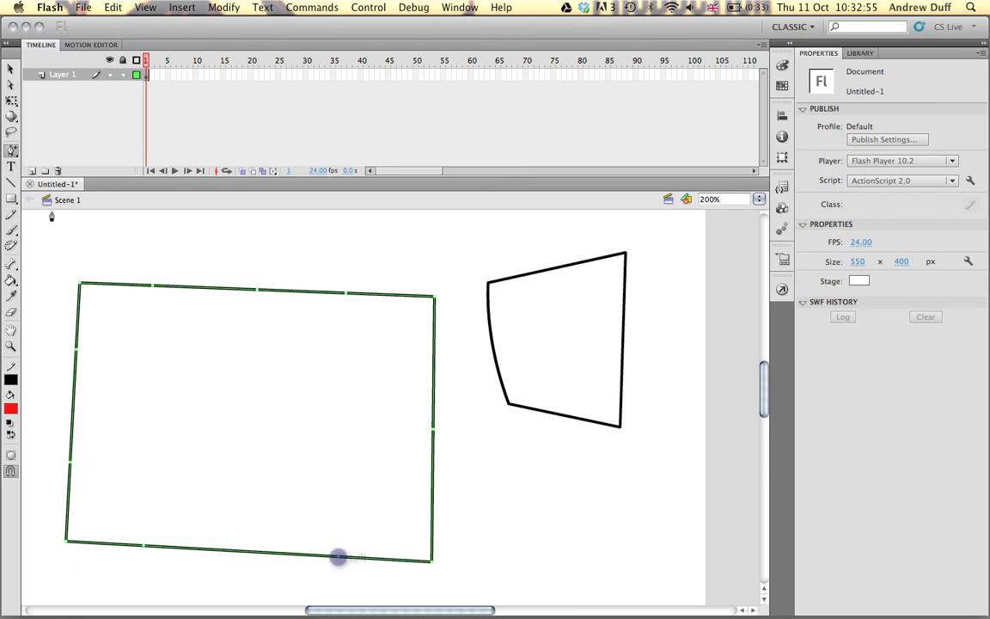
Move the large outline's upper-left corner inward and its top side's middle anchor point down with the Subselection tool
{"action": "left_click", "coordinate": [12, 86]}
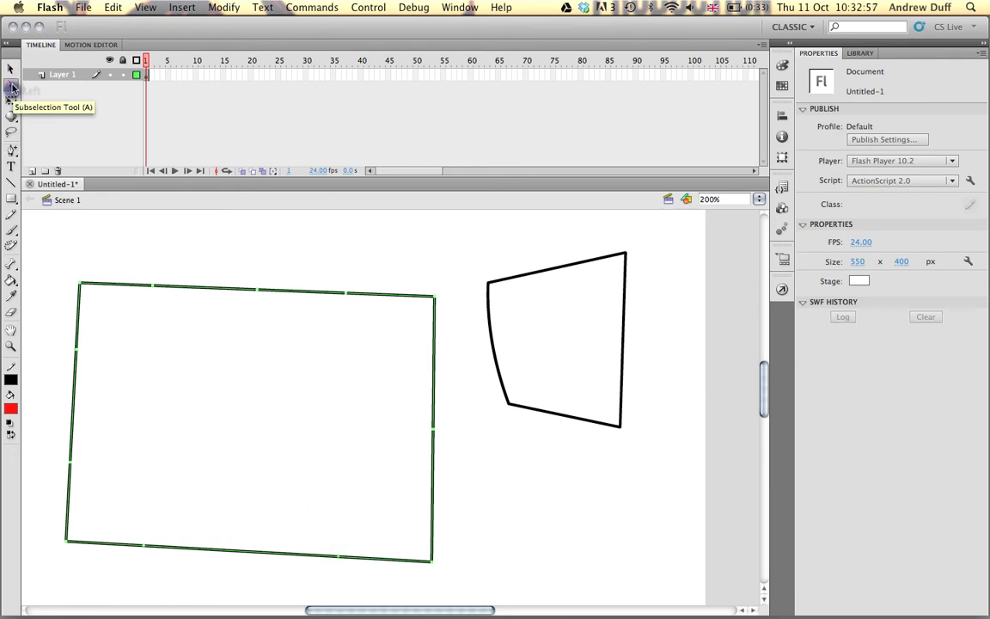
{"action": "left_click", "coordinate": [73, 247]}
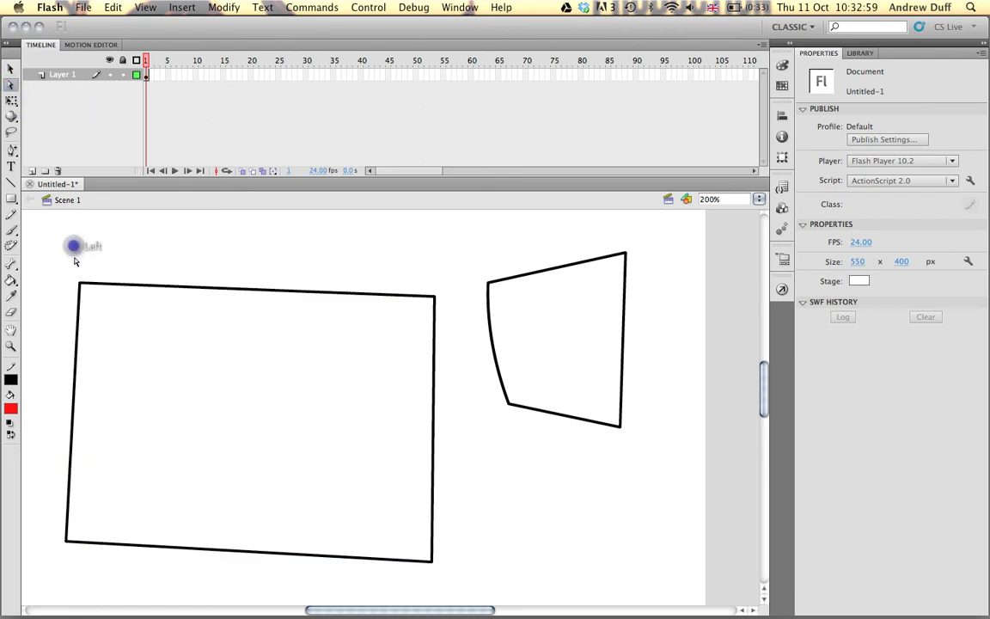
{"action": "left_click_drag", "start_coordinate": [96, 305], "coordinate": [150, 353]}
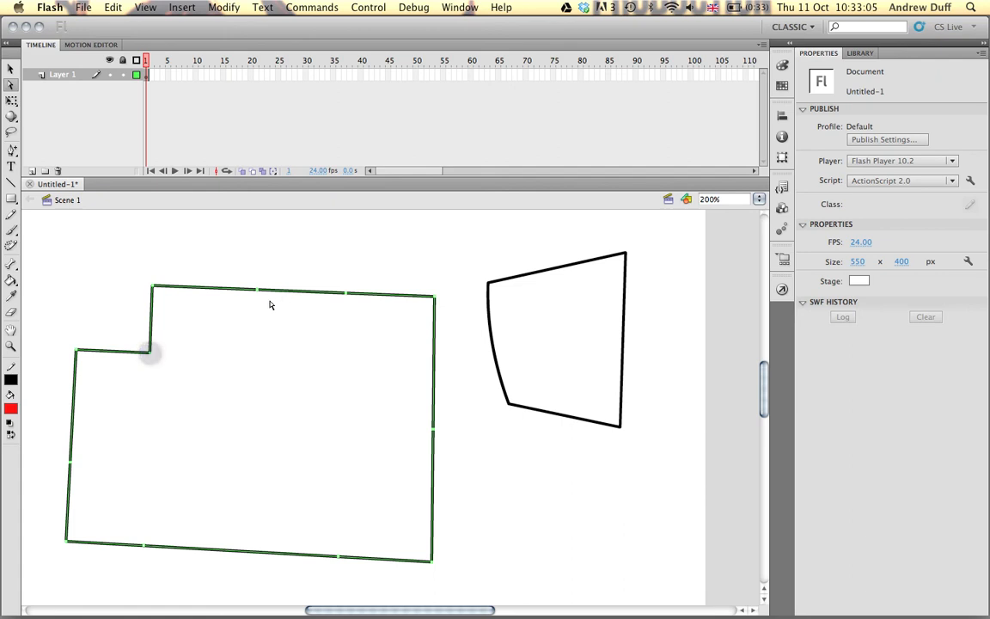
{"action": "left_click_drag", "start_coordinate": [243, 274], "coordinate": [260, 353]}
Pull the large outline's right-side anchor point and lower-left corner inward, and shift its two bottom-side anchor points down and right
{"action": "left_click", "coordinate": [447, 421]}
{"action": "left_click", "coordinate": [383, 451]}
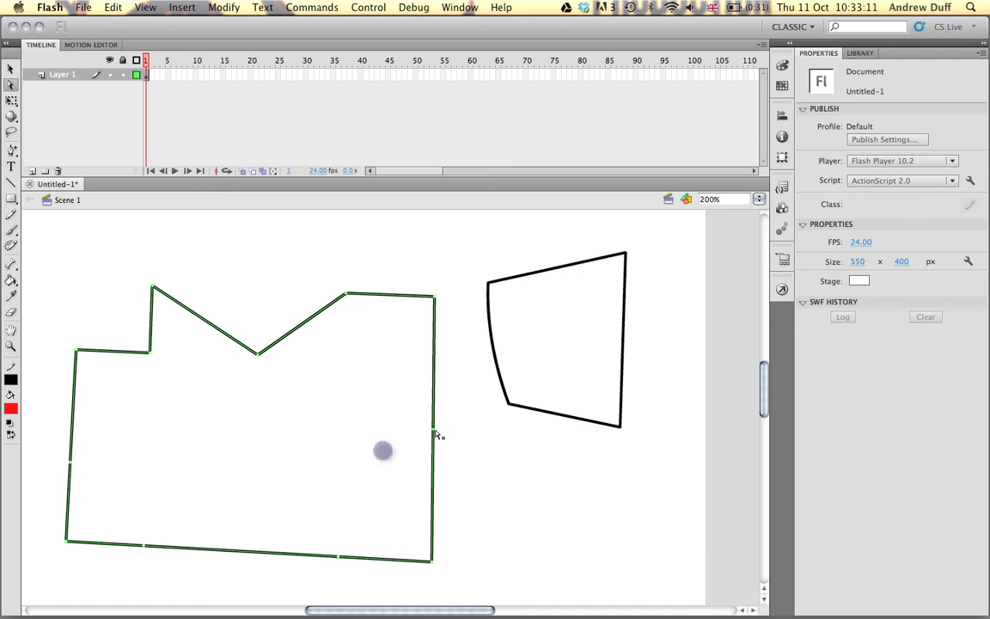
{"action": "left_click_drag", "start_coordinate": [432, 429], "coordinate": [295, 419]}
{"action": "left_click_drag", "start_coordinate": [89, 539], "coordinate": [178, 419]}
{"action": "left_click_drag", "start_coordinate": [107, 530], "coordinate": [389, 593]}
{"action": "left_click_drag", "start_coordinate": [342, 561], "coordinate": [393, 594]}
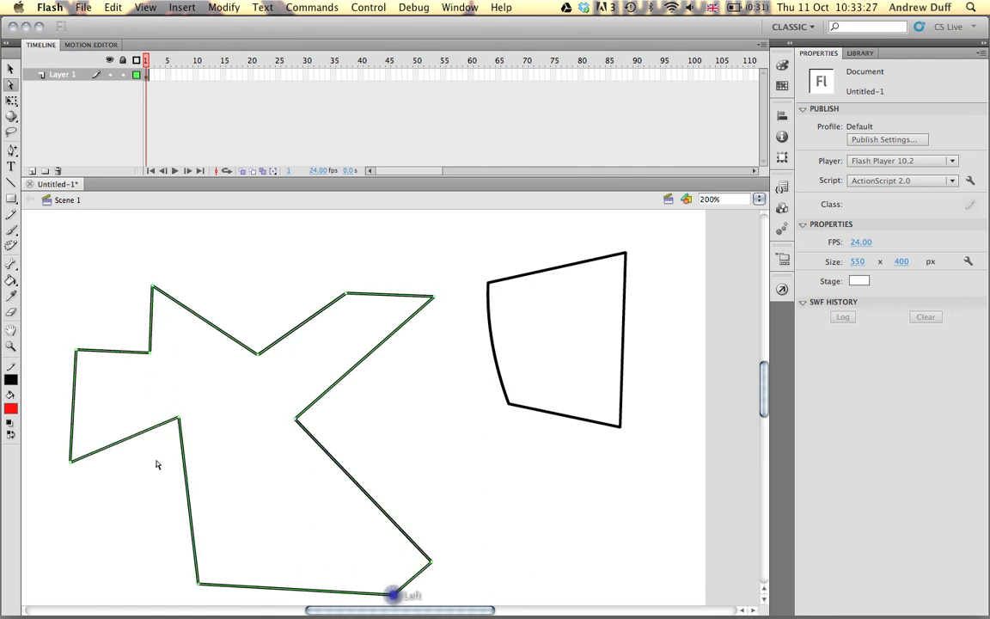
Remove the large outline's top and right notch points, bottom-left point and two outer left points with the Delete Anchor Point tool
{"action": "left_click", "coordinate": [15, 151]}
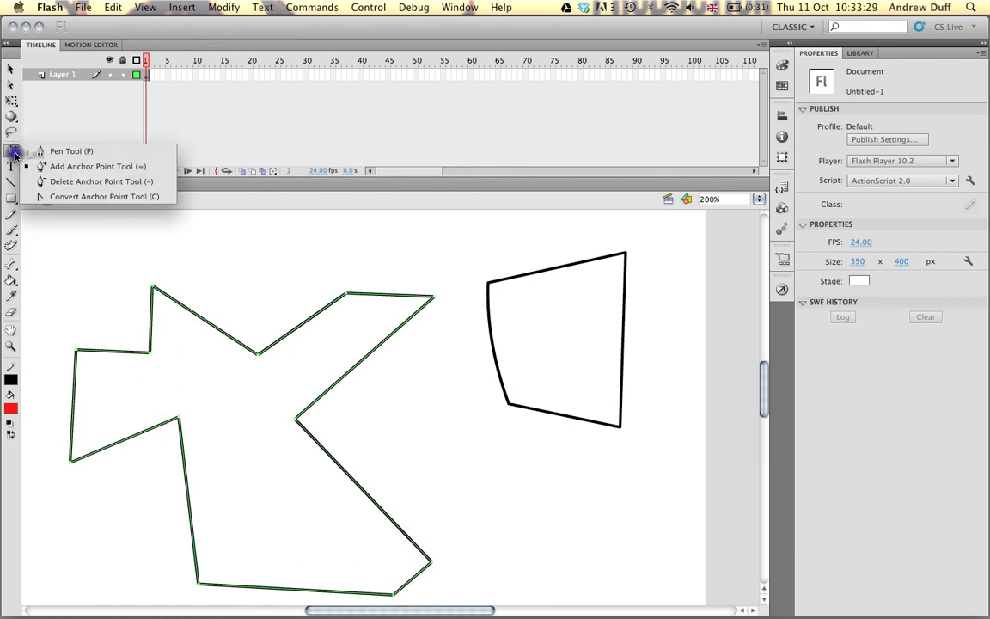
{"action": "left_click", "coordinate": [61, 183]}
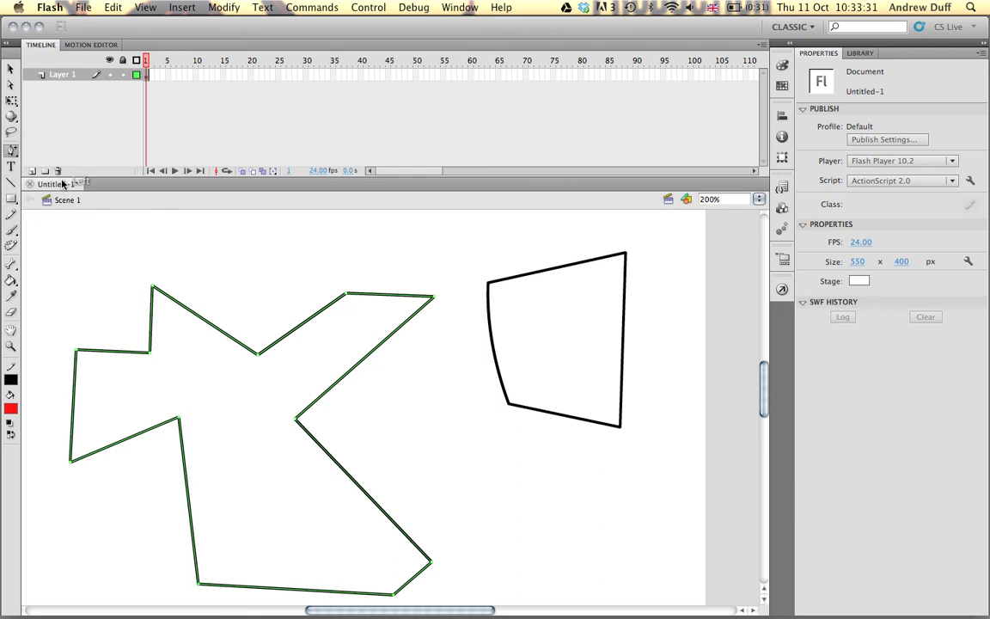
{"action": "left_click", "coordinate": [258, 355]}
{"action": "left_click", "coordinate": [296, 419]}
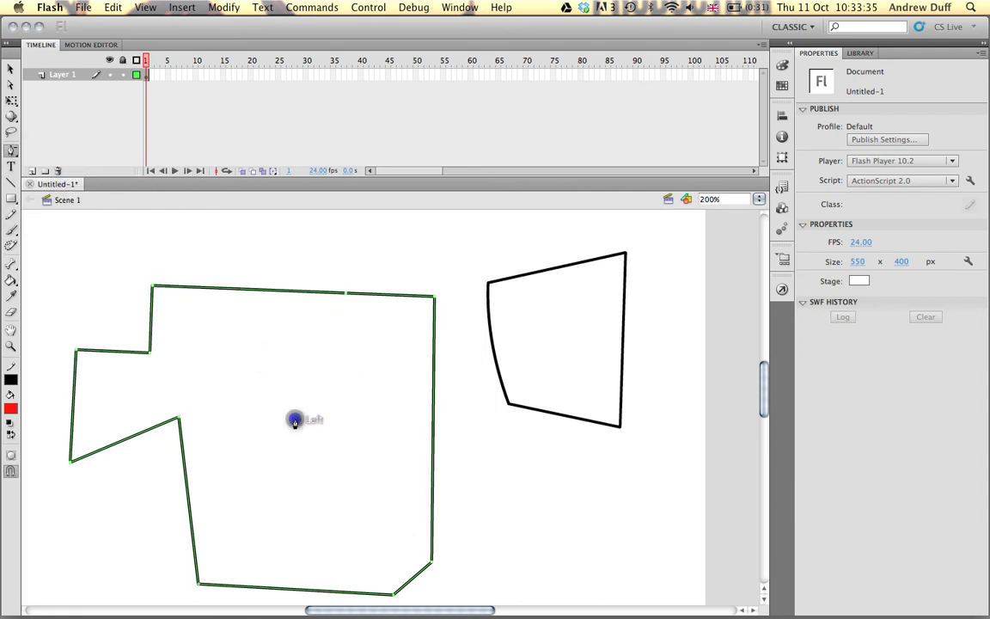
{"action": "left_click", "coordinate": [199, 588]}
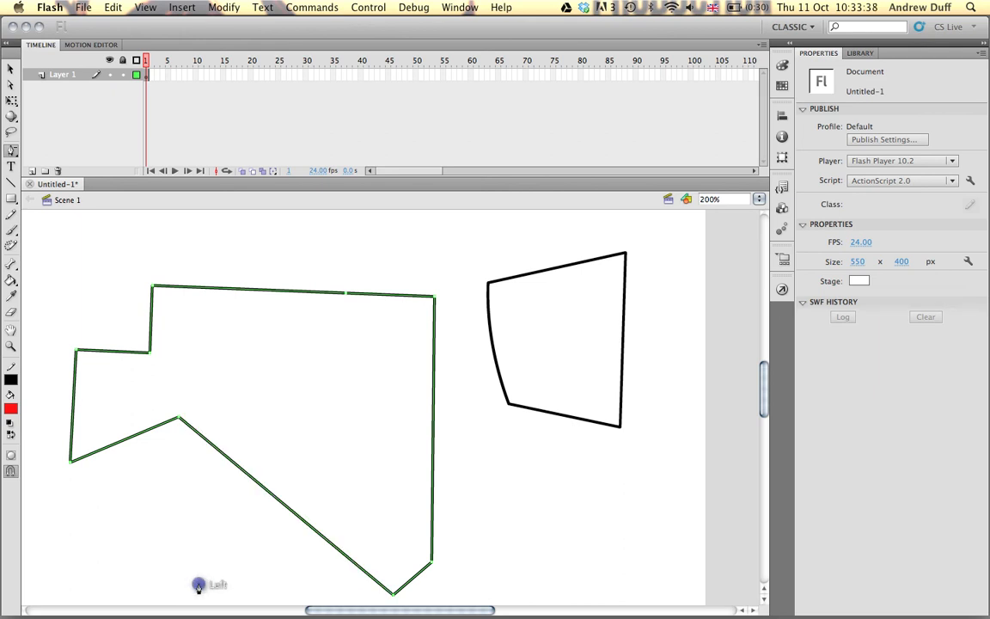
{"action": "left_click", "coordinate": [71, 465]}
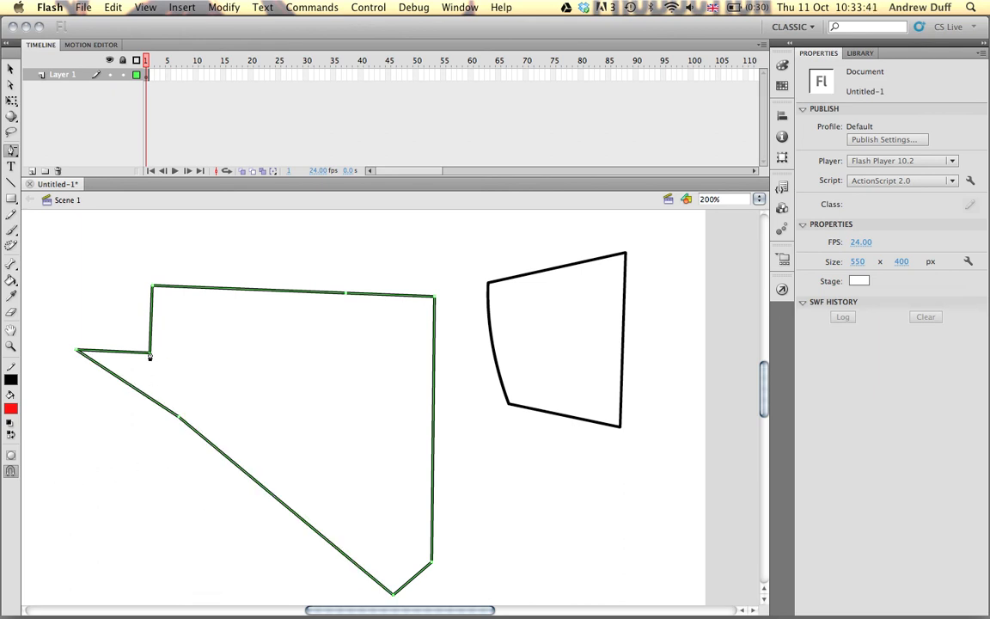
{"action": "left_click", "coordinate": [76, 352]}
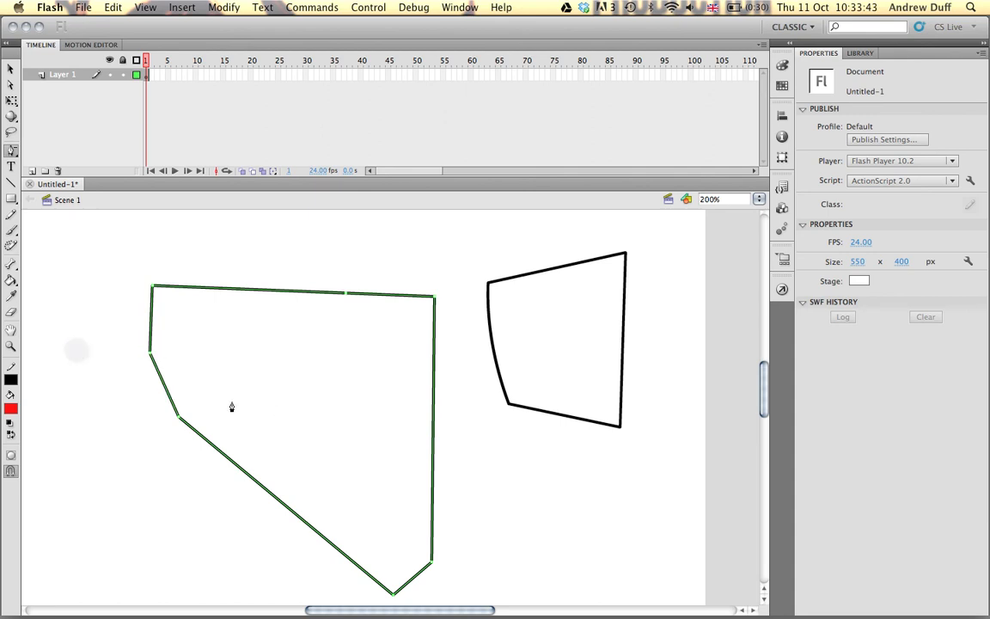
Curve the large outline at its upper-right corner and neighbouring top-side point with the Convert Anchor Point tool, adjusting the corner's handles separately
{"action": "left_click", "coordinate": [11, 151]}
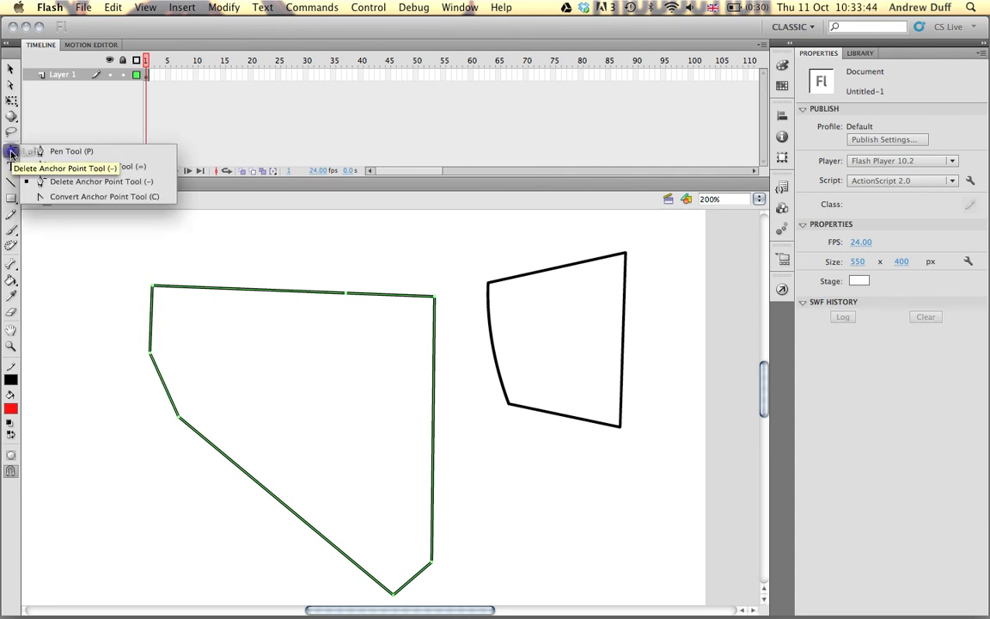
{"action": "left_click", "coordinate": [67, 198]}
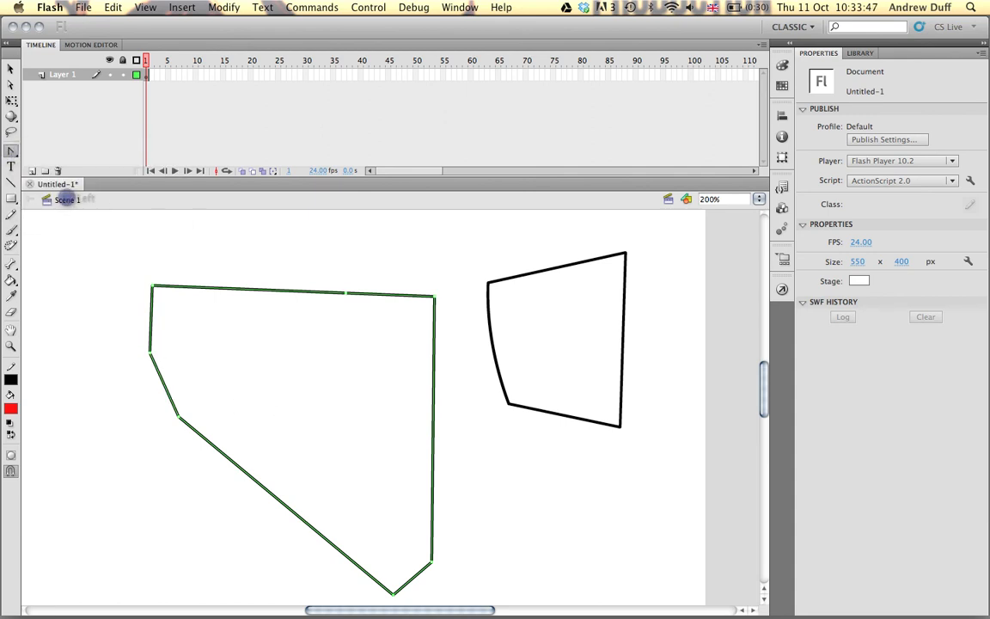
{"action": "left_click_drag", "start_coordinate": [435, 297], "coordinate": [415, 280]}
{"action": "left_click_drag", "start_coordinate": [453, 313], "coordinate": [281, 367]}
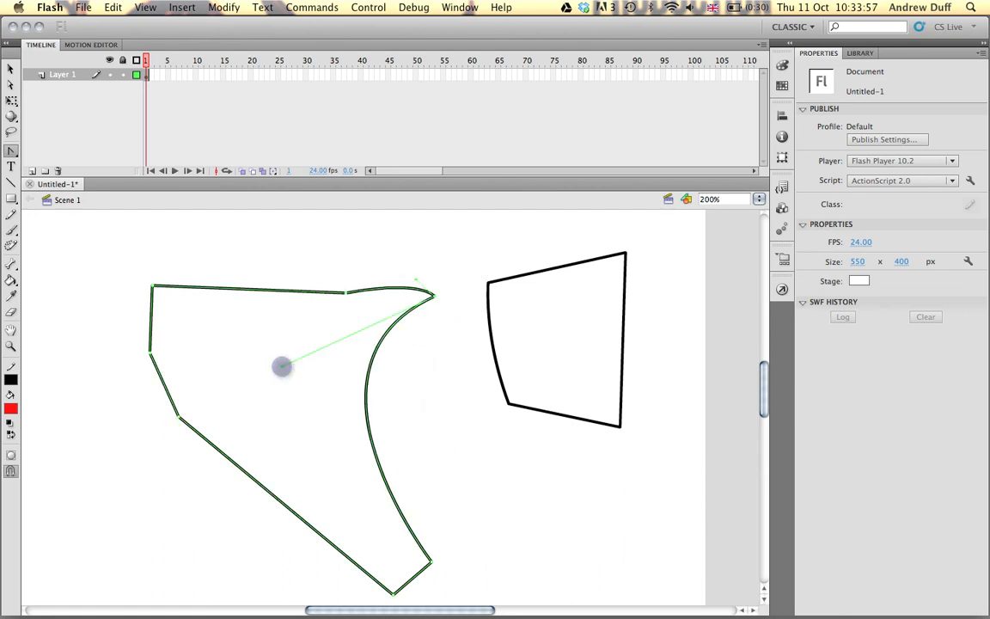
{"action": "left_click_drag", "start_coordinate": [416, 279], "coordinate": [421, 232]}
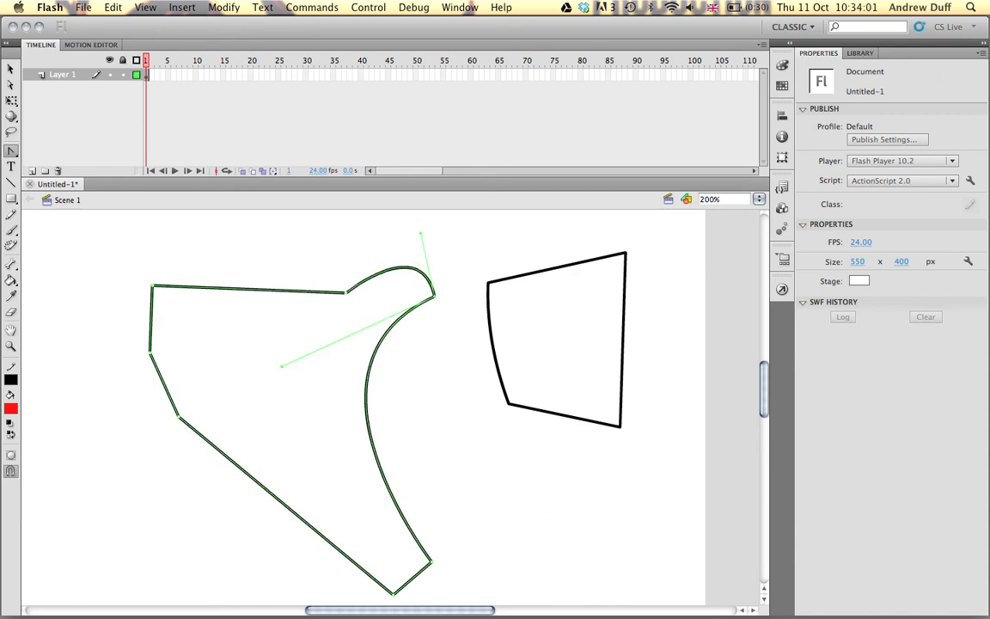
{"action": "left_click_drag", "start_coordinate": [345, 294], "coordinate": [355, 336]}
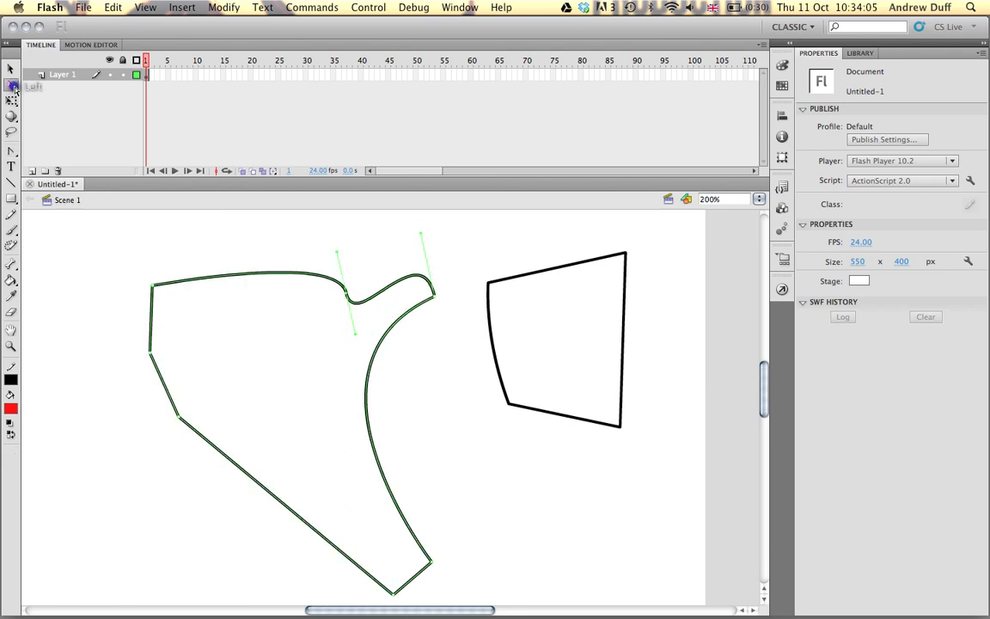
{"action": "left_click", "coordinate": [15, 90]}
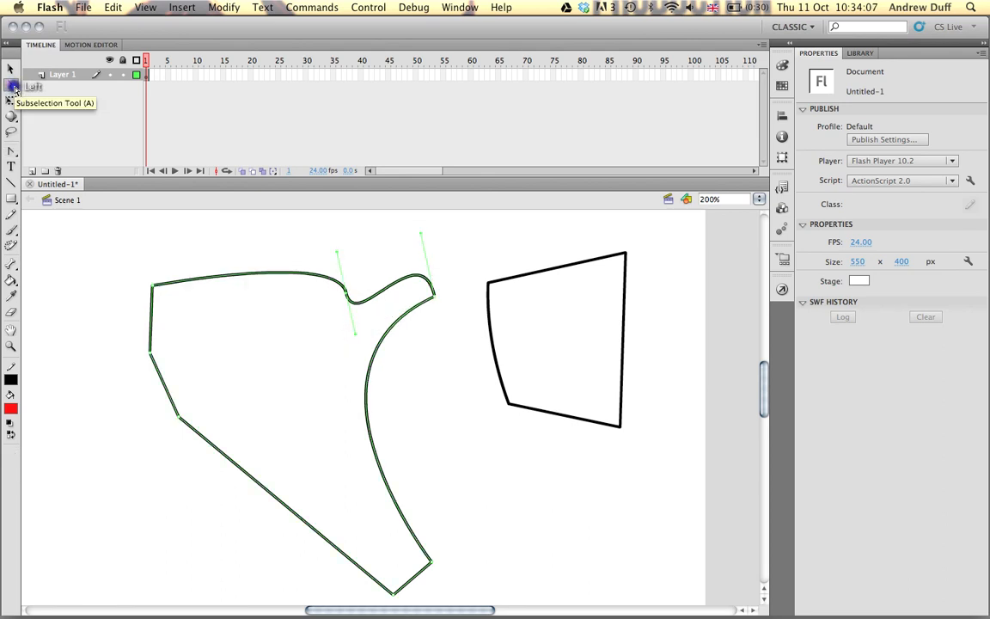
{"action": "left_click", "coordinate": [11, 151]}
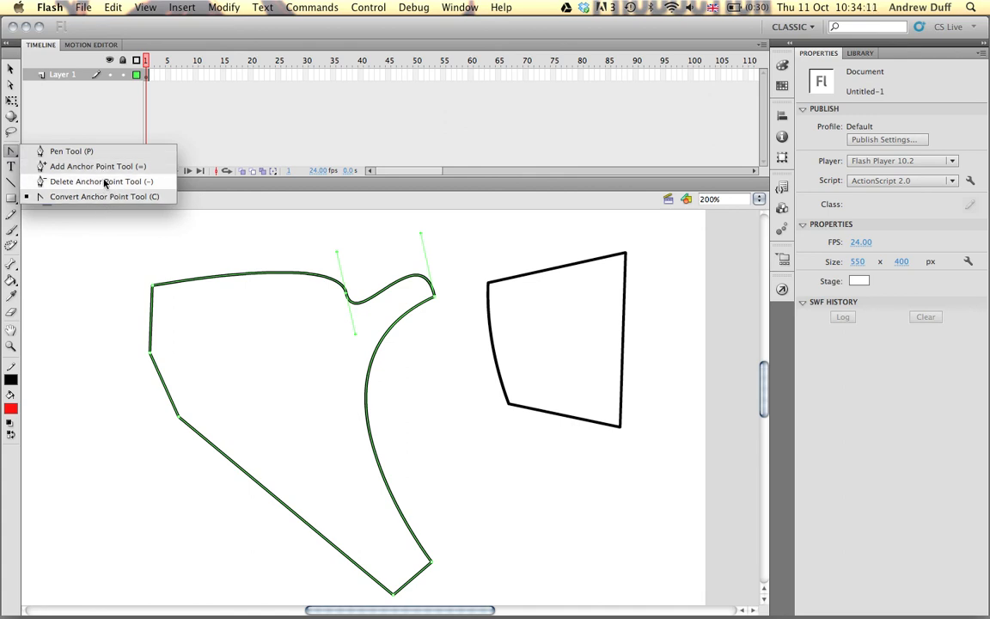
{"action": "left_click", "coordinate": [171, 237]}
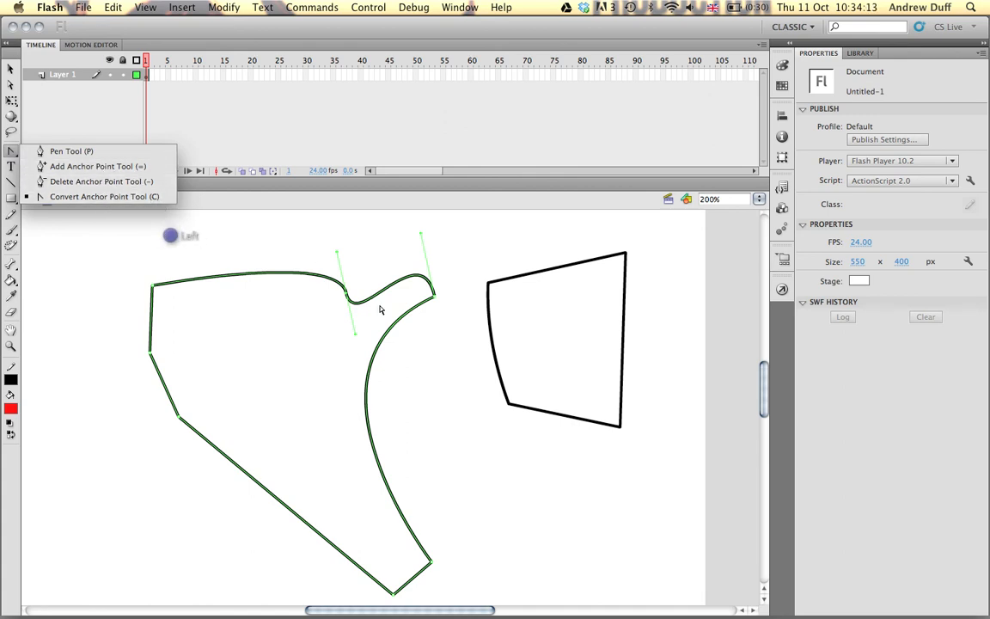
{"action": "left_click", "coordinate": [11, 151]}
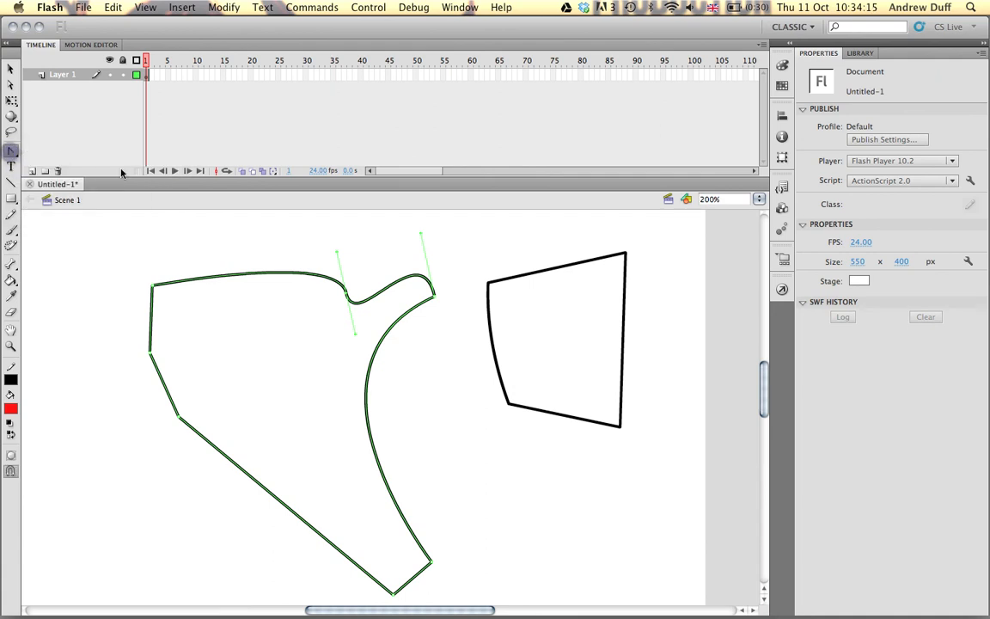
Fill both the large curved outline and the small four-sided outline with red using the Paint Bucket tool
{"action": "left_click", "coordinate": [12, 280]}
{"action": "left_click", "coordinate": [263, 335]}
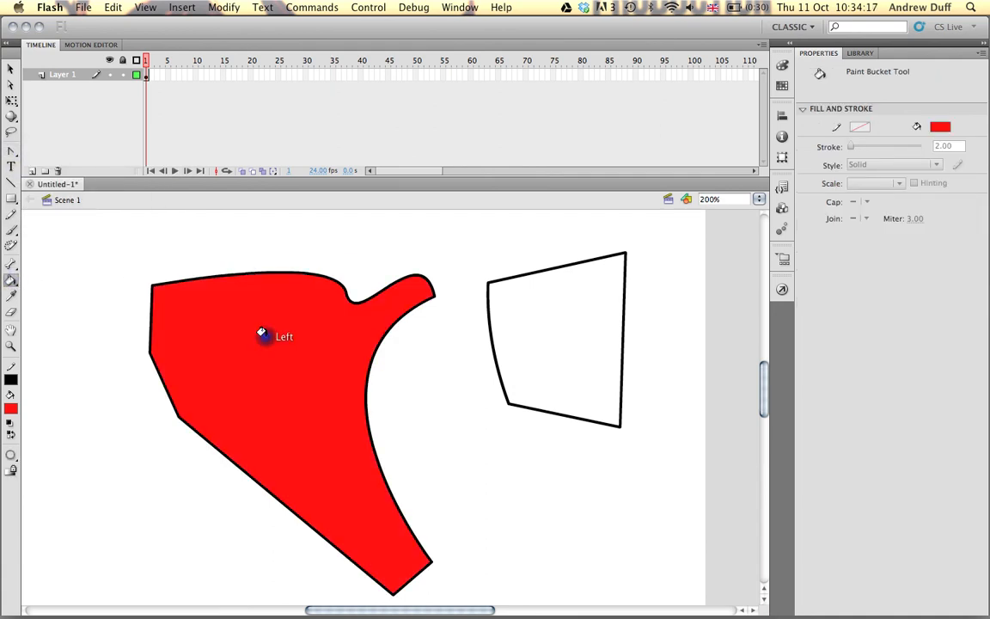
{"action": "left_click", "coordinate": [513, 307]}
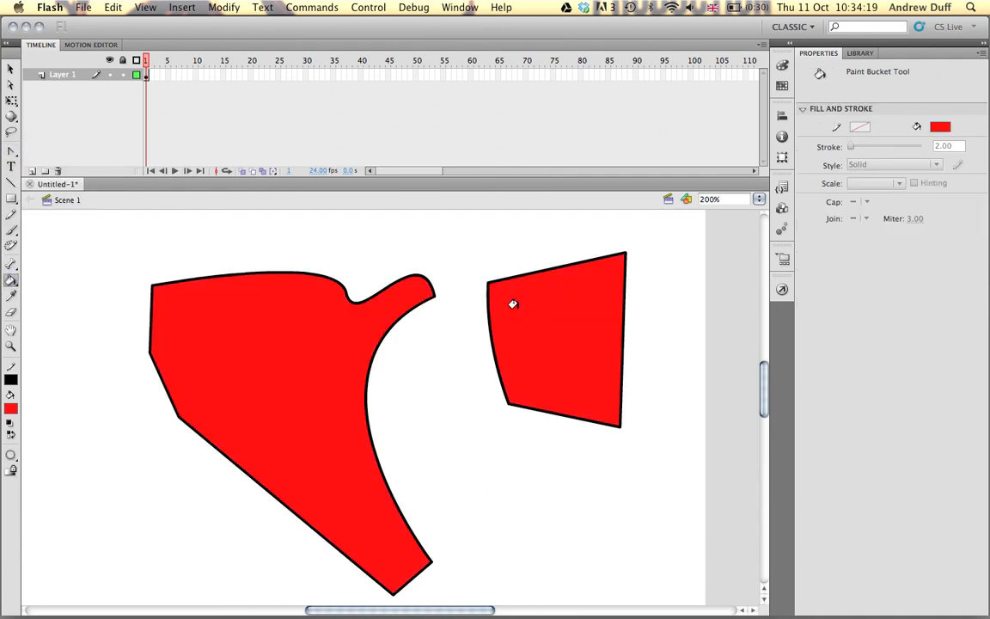